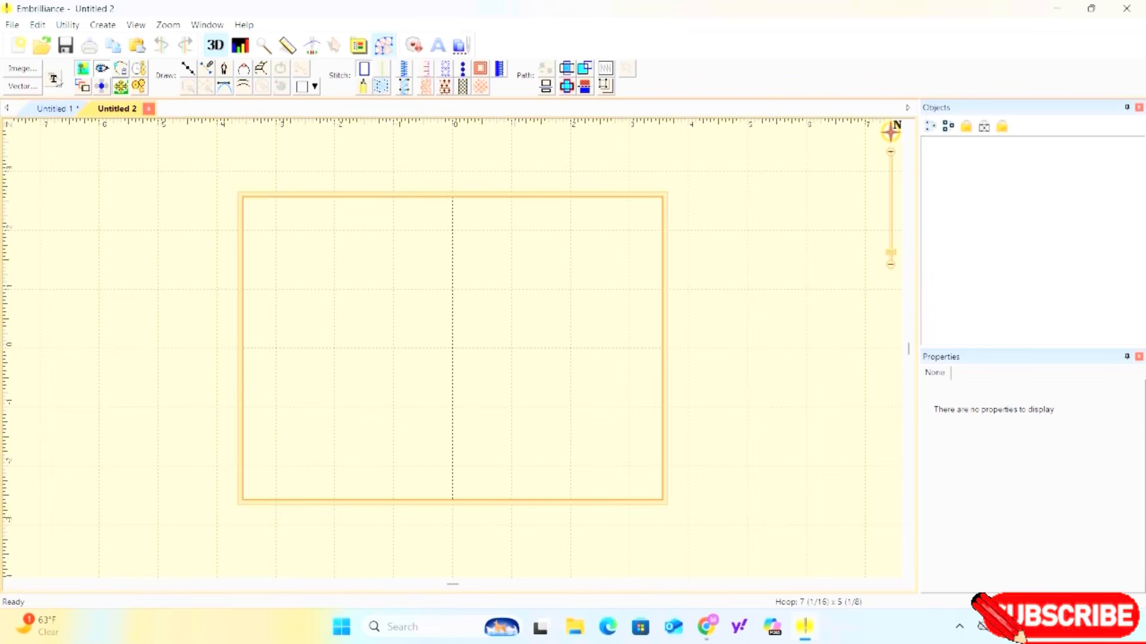
Create TrueType art reading SENIOR in the Holly Jolly font with the Normal style.
{"action": "left_click", "coordinate": [54, 80]}
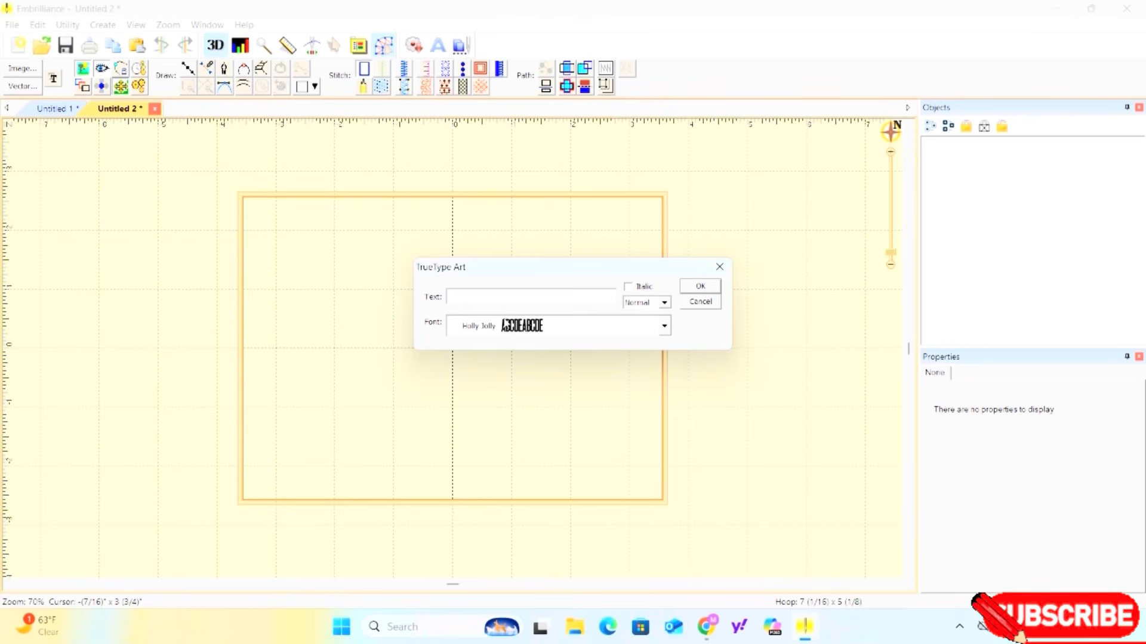
{"action": "type", "text": "SENIOR"}
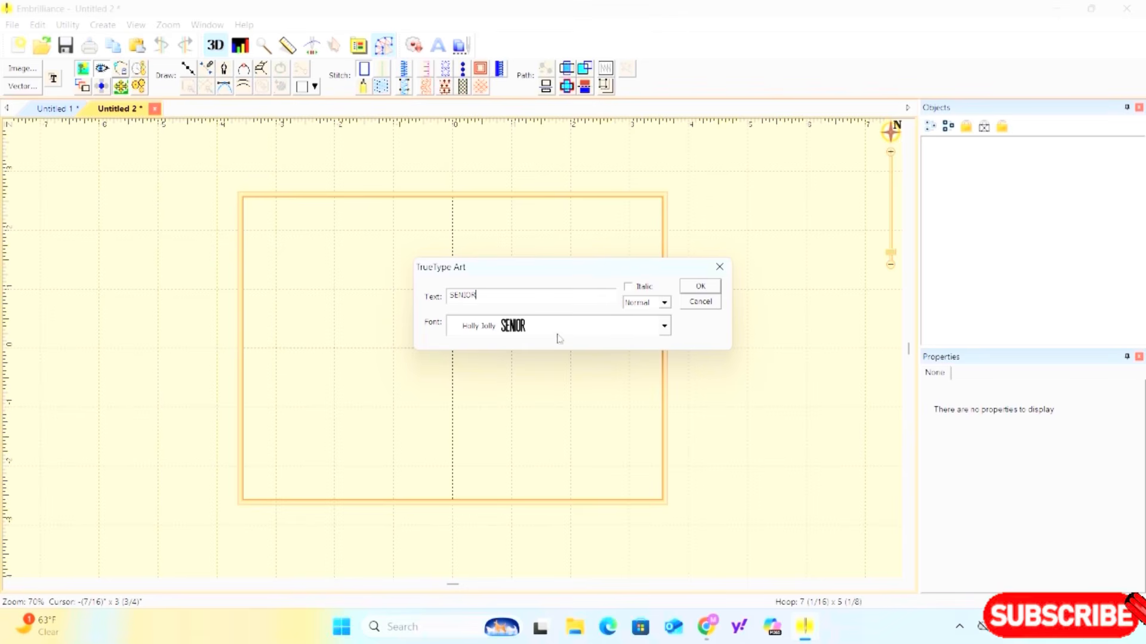
{"action": "left_click", "coordinate": [665, 328]}
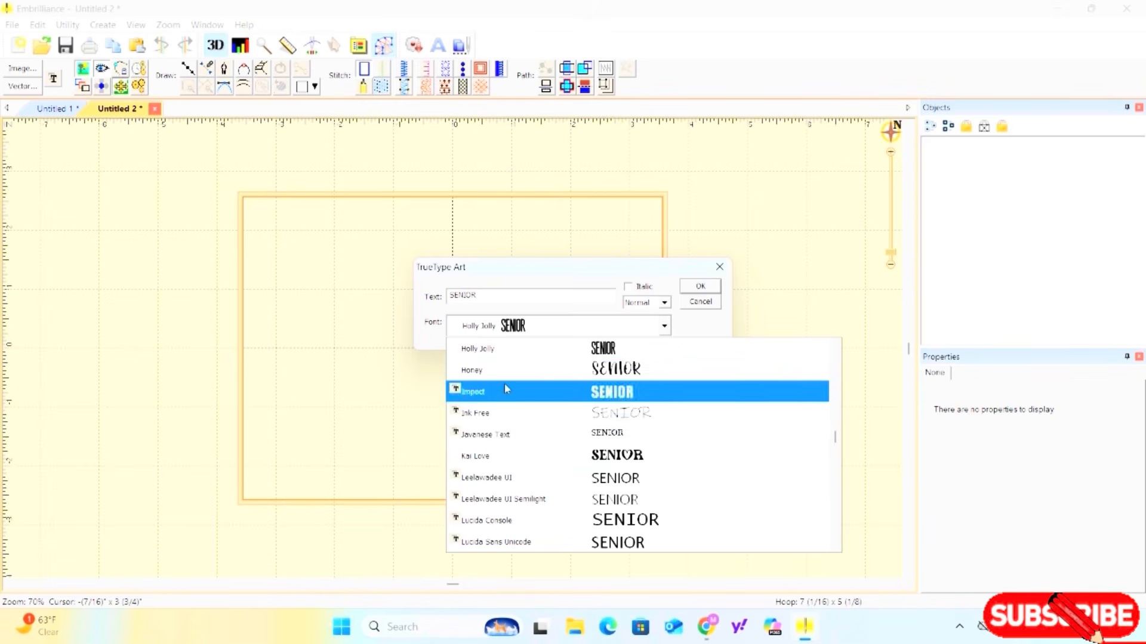
{"action": "left_click", "coordinate": [695, 288]}
{"action": "left_click", "coordinate": [699, 287]}
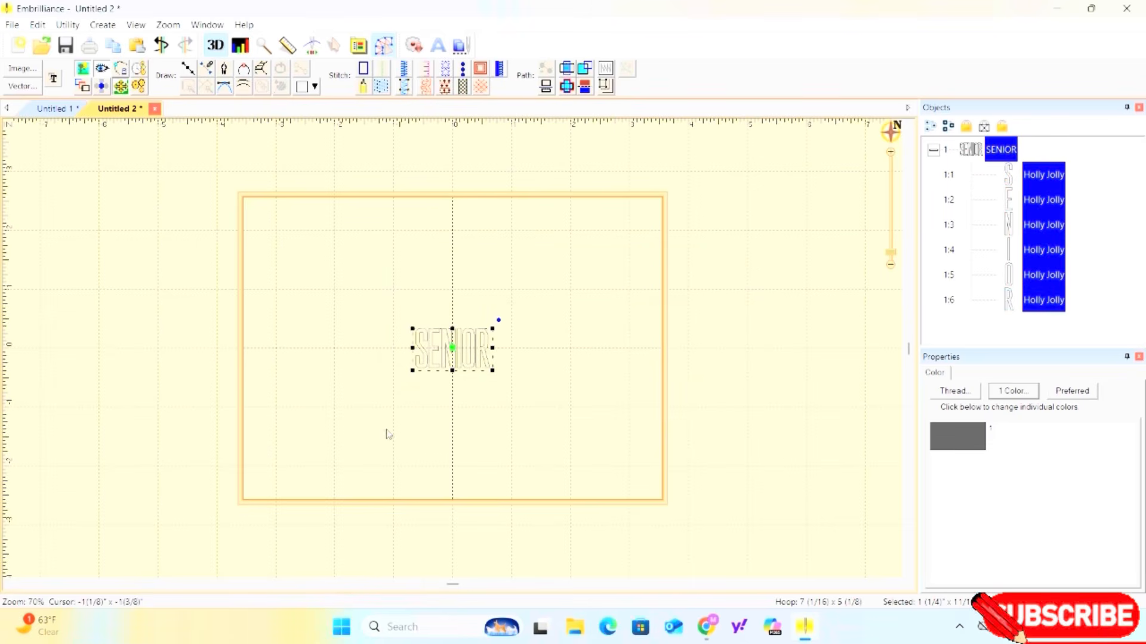
Enlarge the SENIOR lettering to about 6 1/16 by 3 3/16 inches and position it roughly centred in the hoop.
{"action": "scroll", "coordinate": [443, 370], "scroll_direction": "up", "scroll_amount": 2}
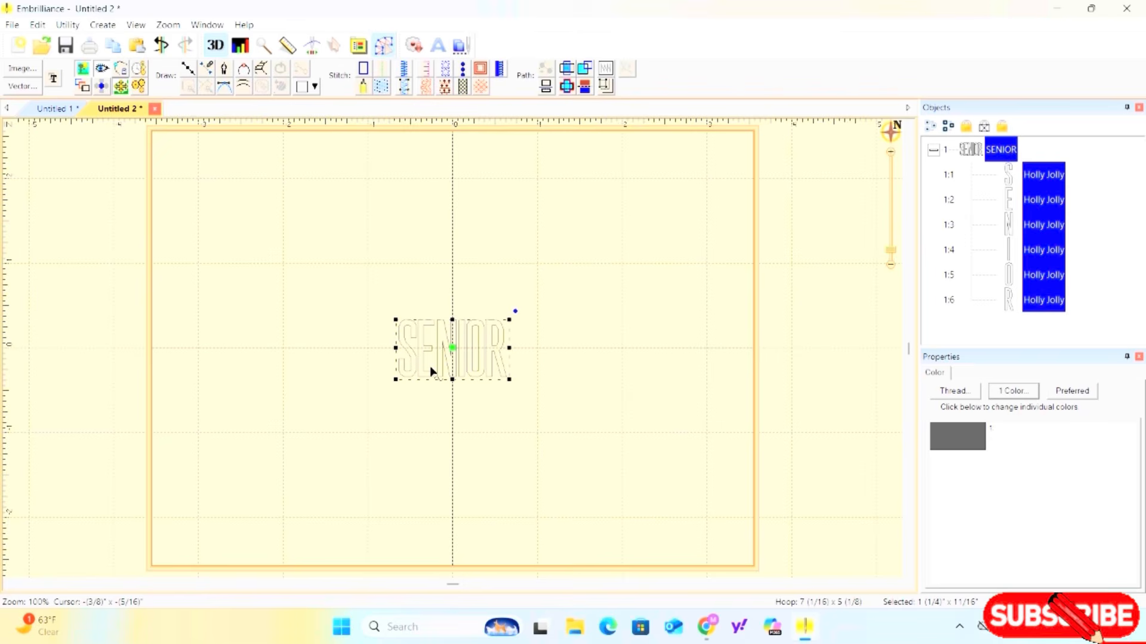
{"action": "scroll", "coordinate": [431, 368], "scroll_direction": "down", "scroll_amount": 1}
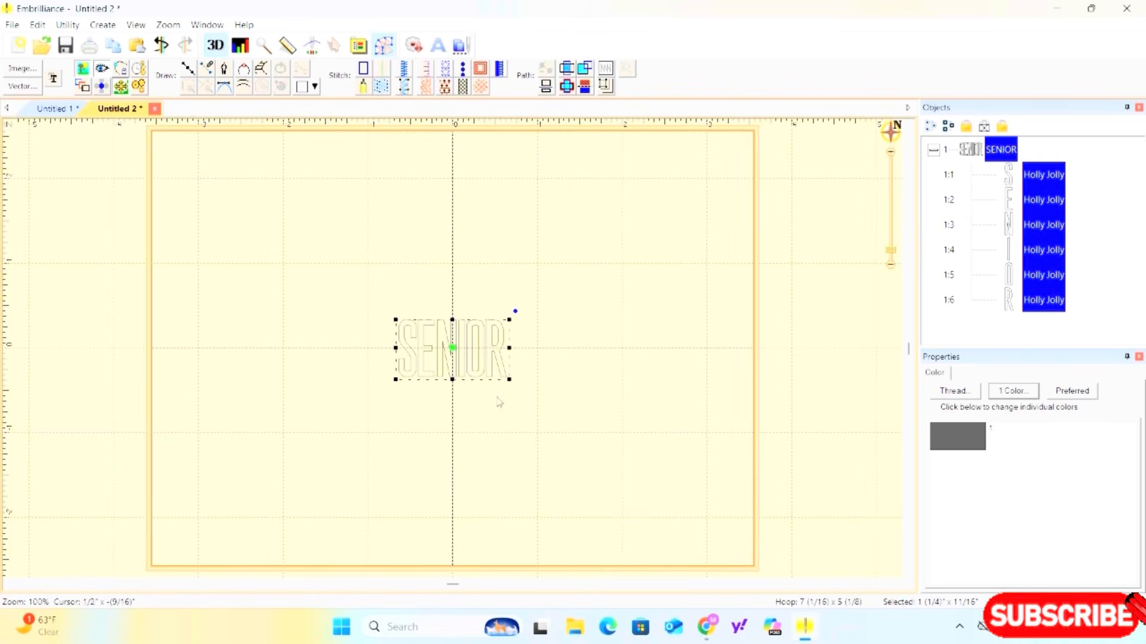
{"action": "left_click_drag", "start_coordinate": [509, 380], "coordinate": [670, 538]}
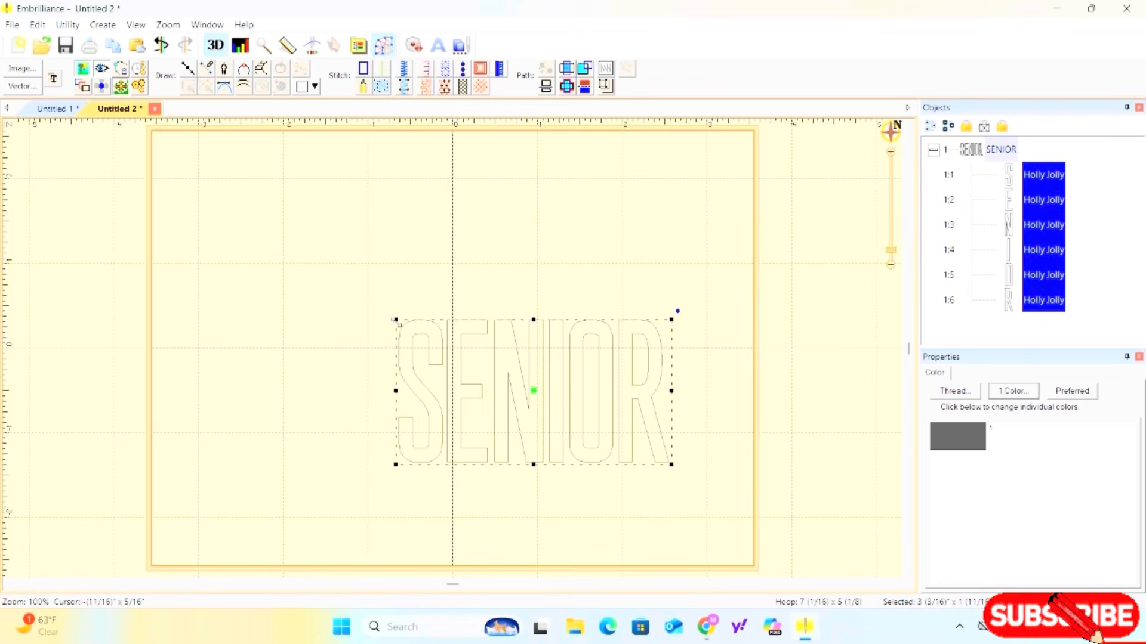
{"action": "left_click_drag", "start_coordinate": [395, 319], "coordinate": [199, 216]}
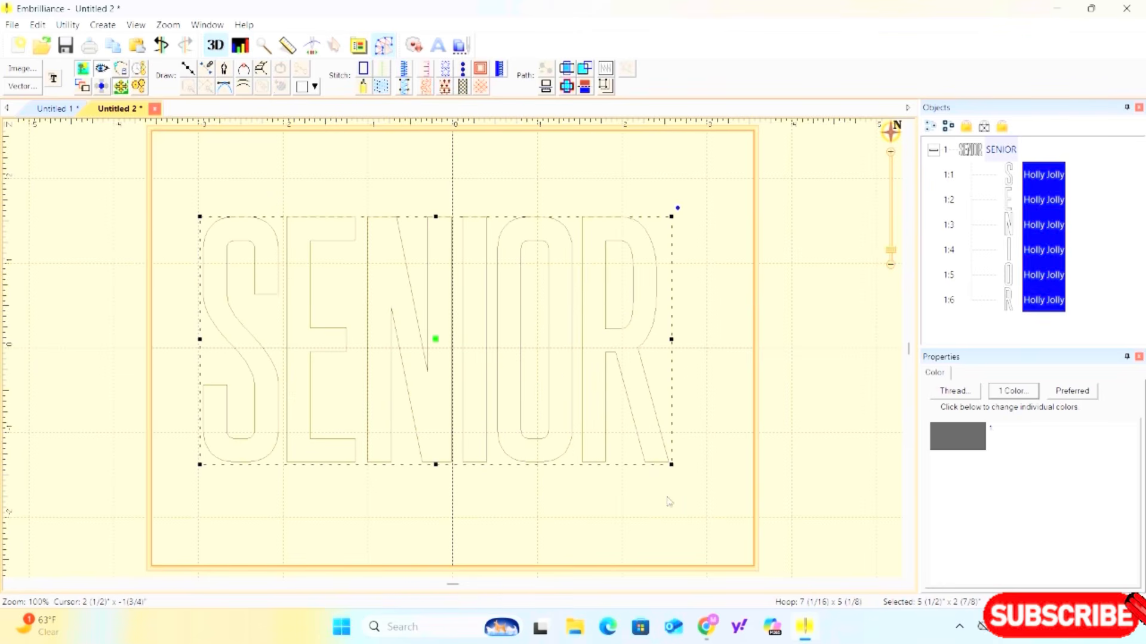
{"action": "left_click_drag", "start_coordinate": [671, 464], "coordinate": [719, 500]}
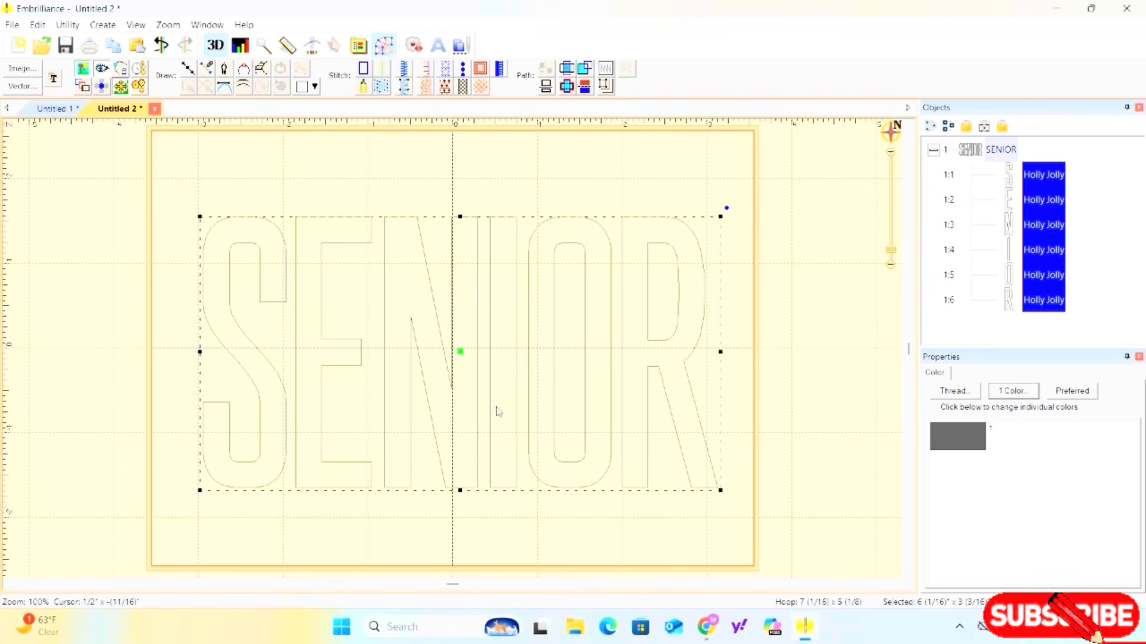
{"action": "left_click_drag", "start_coordinate": [460, 352], "coordinate": [467, 352]}
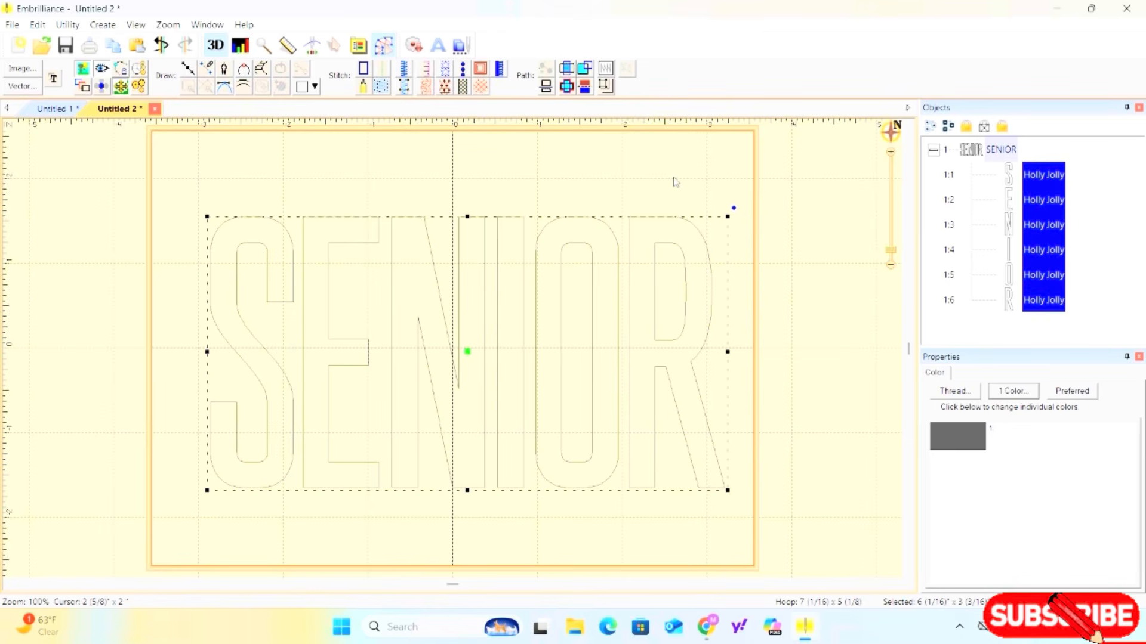
Nudge only the letter S outward toward the hoop's left edge, widening its gap from the E.
{"action": "left_click", "coordinate": [631, 202]}
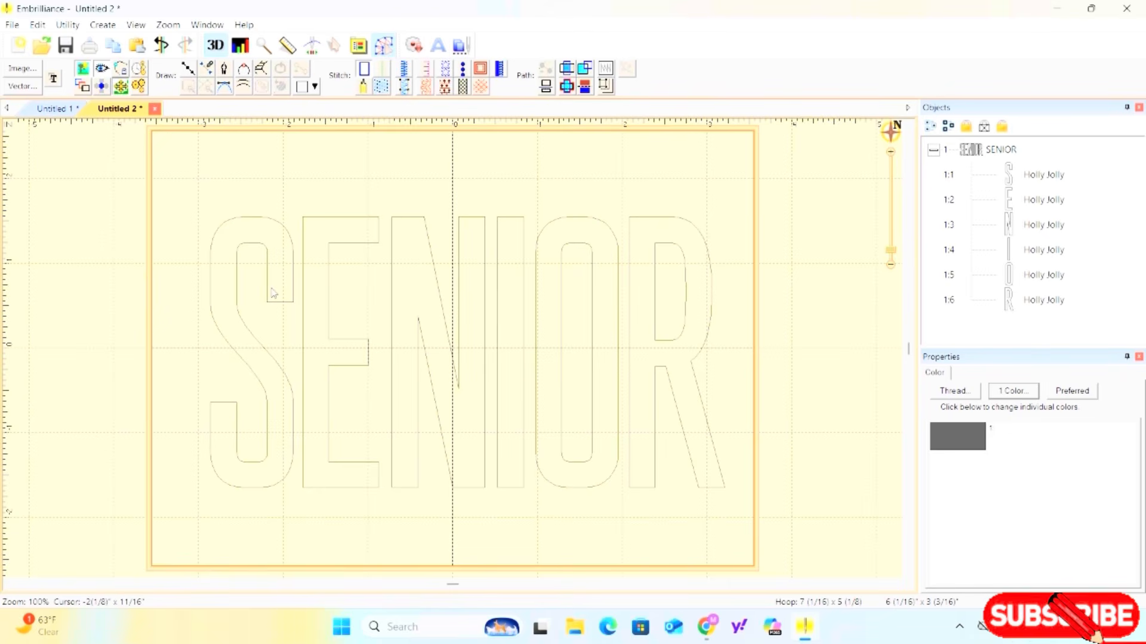
{"action": "left_click", "coordinate": [242, 320]}
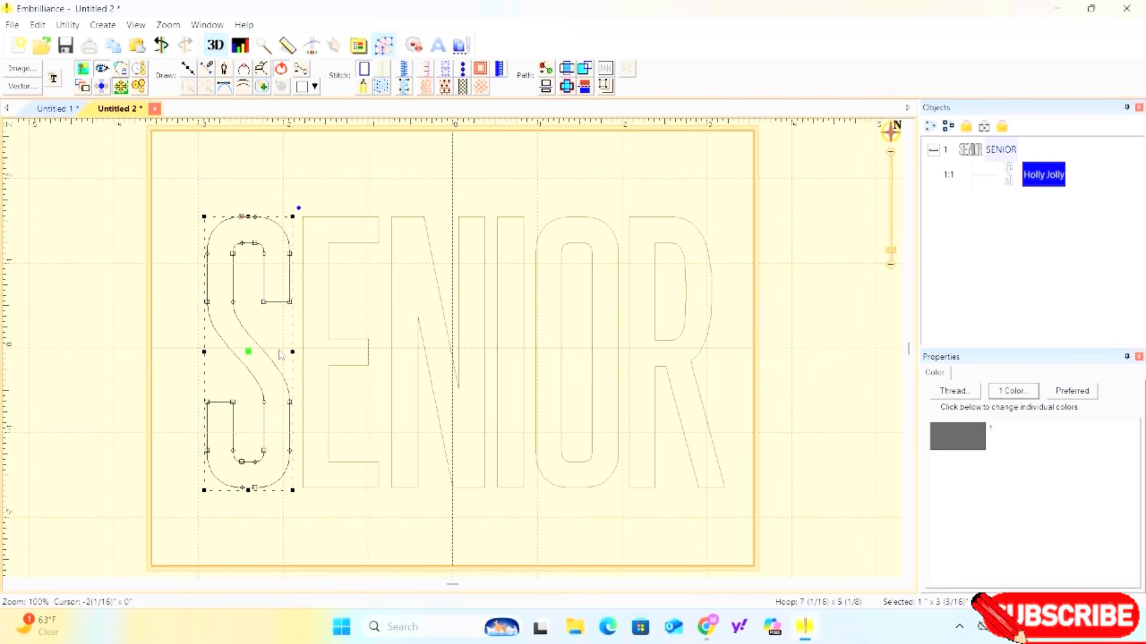
{"action": "key", "text": "Left"}
{"action": "key", "text": "Left"}
{"action": "key", "text": "Left"}
{"action": "key", "text": "Left"}
{"action": "key", "text": "Left"}
{"action": "key", "text": "Left"}
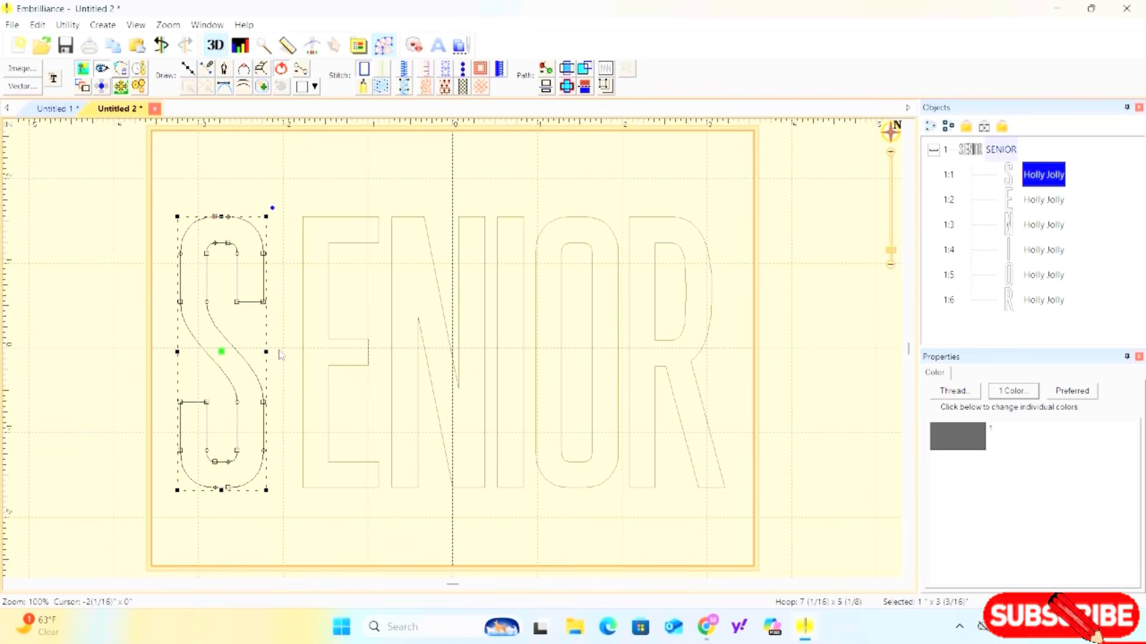
Nudge the letter R toward the hoop's right edge, and shift the letter O slightly right to even out the spacing.
{"action": "left_click", "coordinate": [667, 345]}
{"action": "key", "text": "Right"}
{"action": "key", "text": "Right"}
{"action": "key", "text": "Right"}
{"action": "key", "text": "Right"}
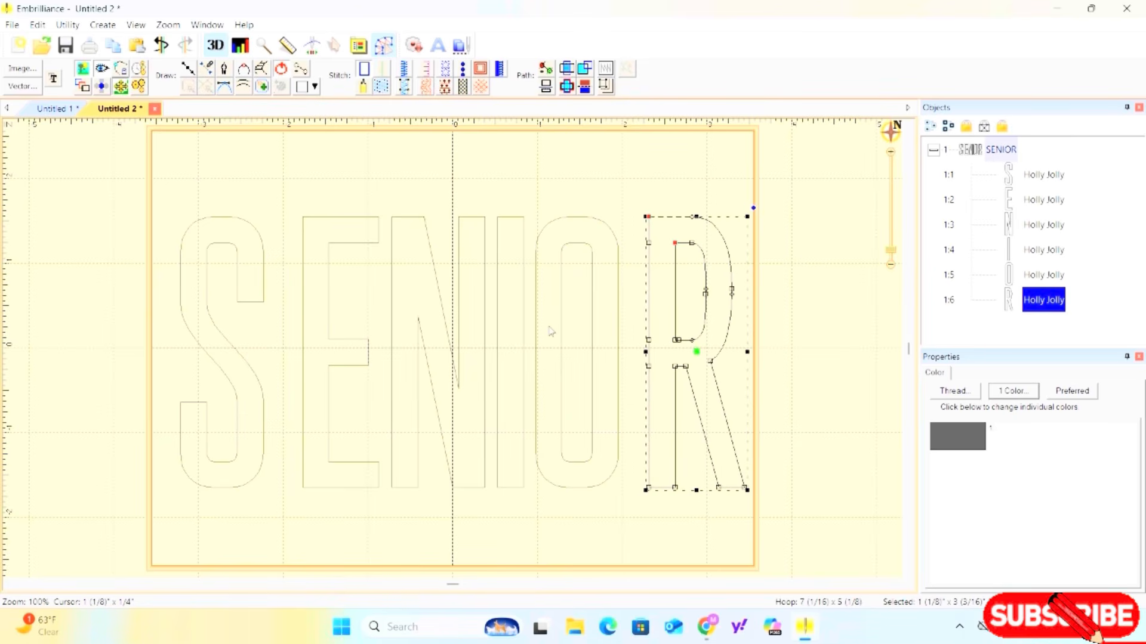
{"action": "key", "text": "Escape"}
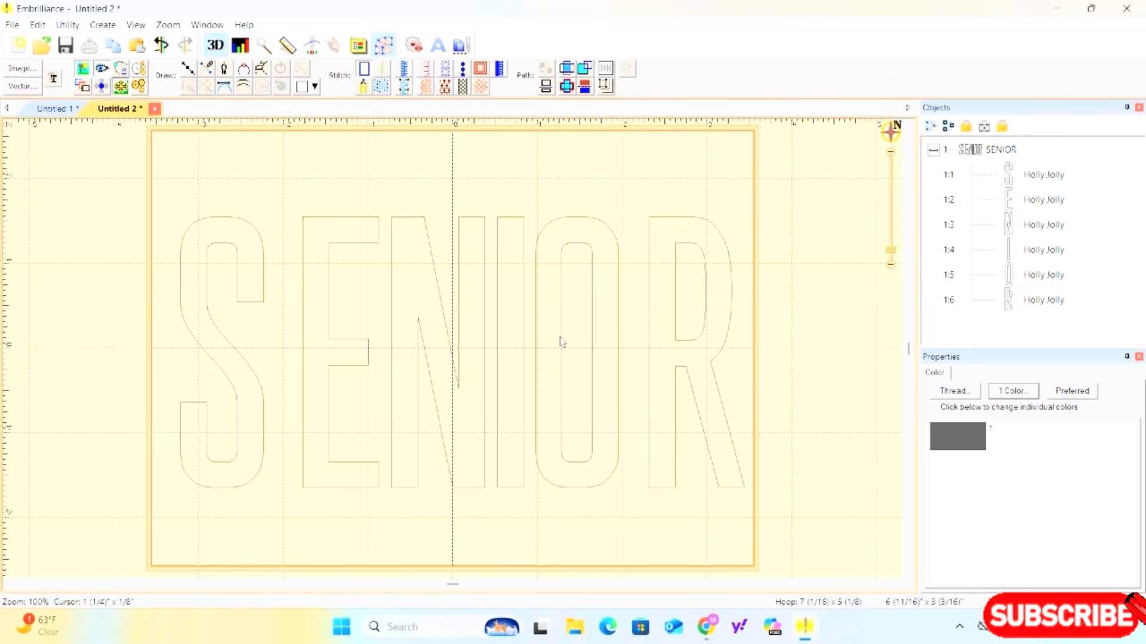
{"action": "left_click", "coordinate": [560, 338]}
{"action": "key", "text": "Right"}
{"action": "key", "text": "Right"}
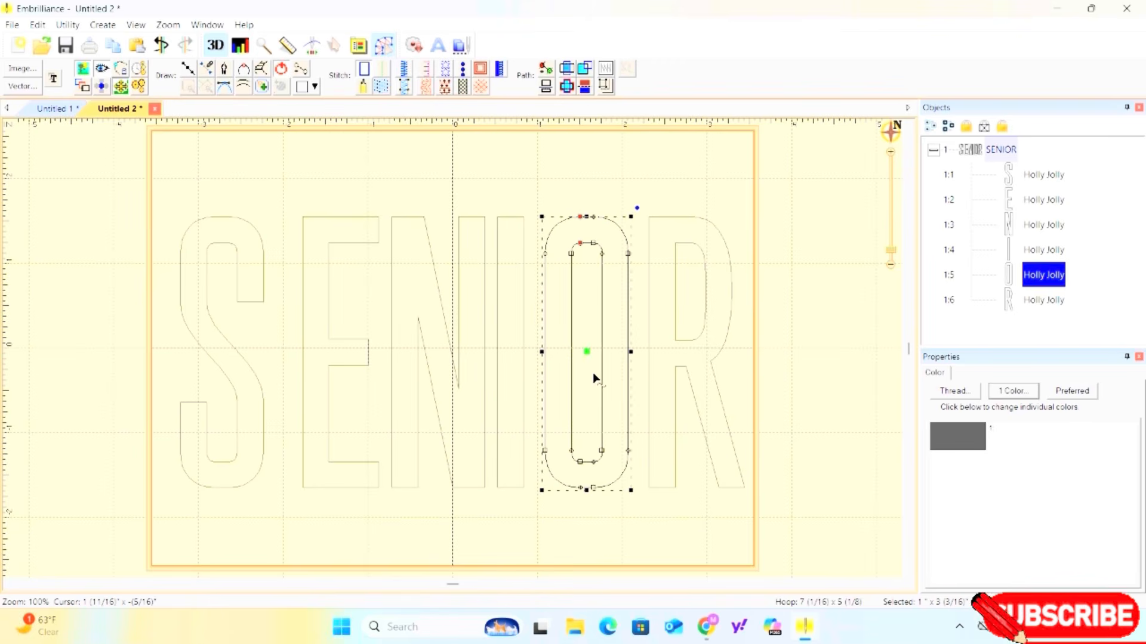
Nudge the letters E and N leftward so the gaps between the letters of SENIOR look even.
{"action": "left_click", "coordinate": [337, 345]}
{"action": "key", "text": "Left"}
{"action": "key", "text": "Left"}
{"action": "key", "text": "Left"}
{"action": "key", "text": "Left"}
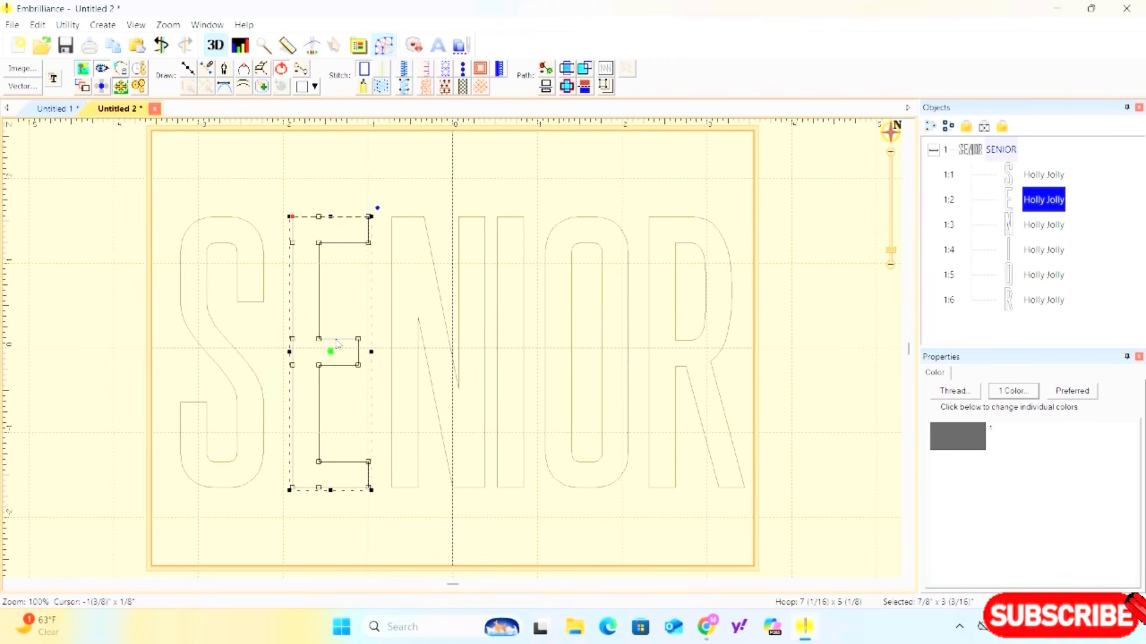
{"action": "left_click", "coordinate": [450, 349]}
{"action": "key", "text": "Left"}
{"action": "key", "text": "Left"}
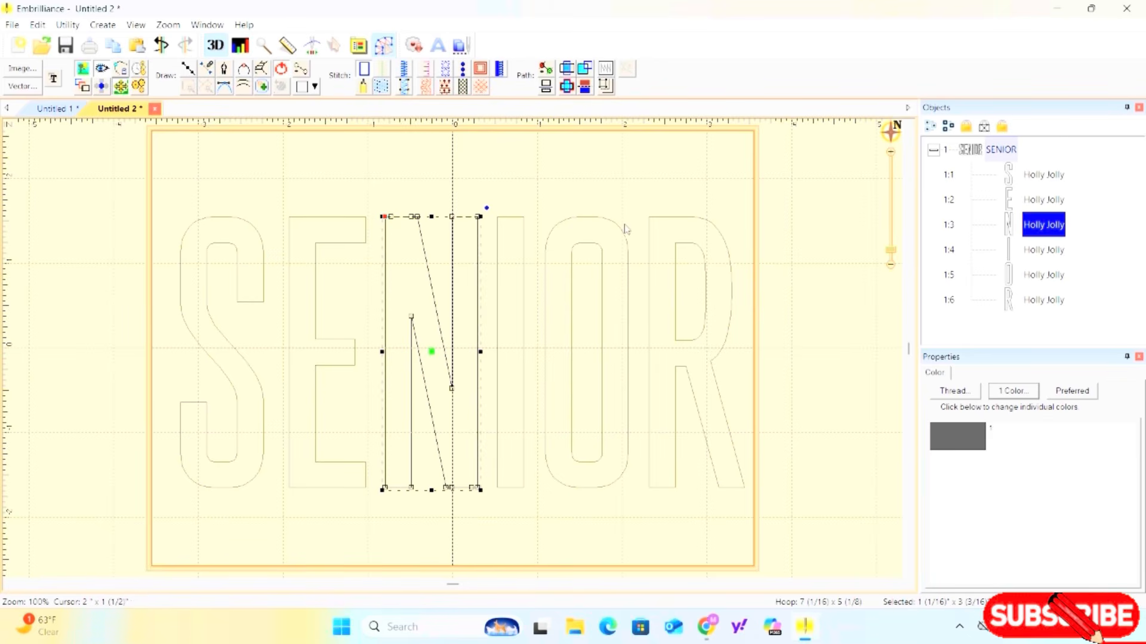
Scale all the SENIOR letters together down to about 6 1/4 by 3 inches and re-centre them in the hoop.
{"action": "key", "text": "ctrl+a"}
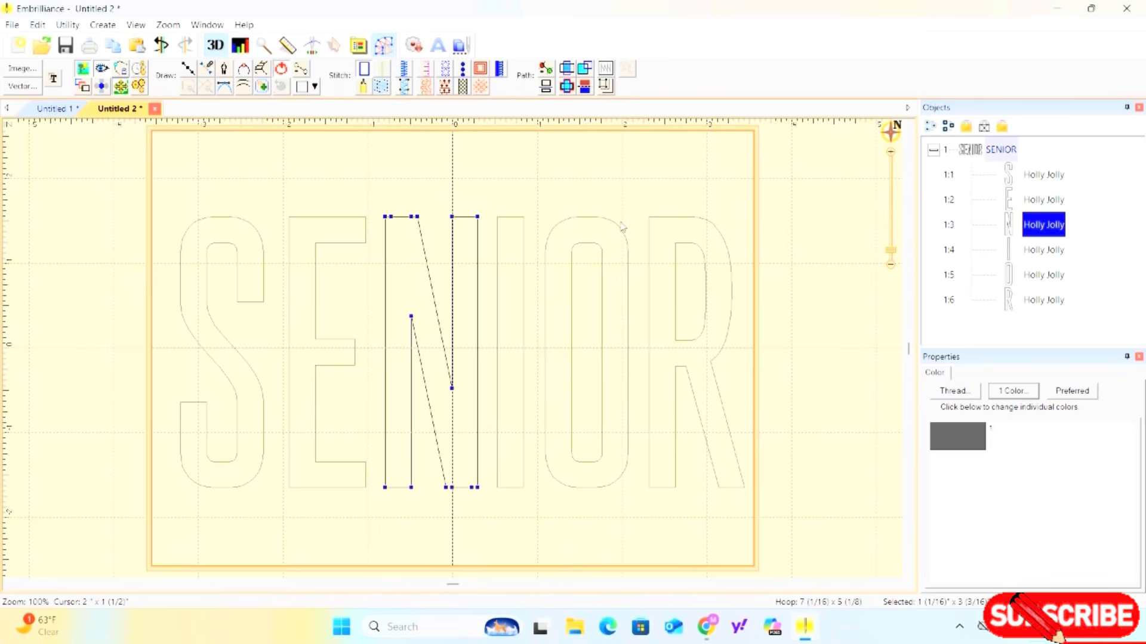
{"action": "left_click", "coordinate": [585, 164]}
{"action": "key", "text": "ctrl+a"}
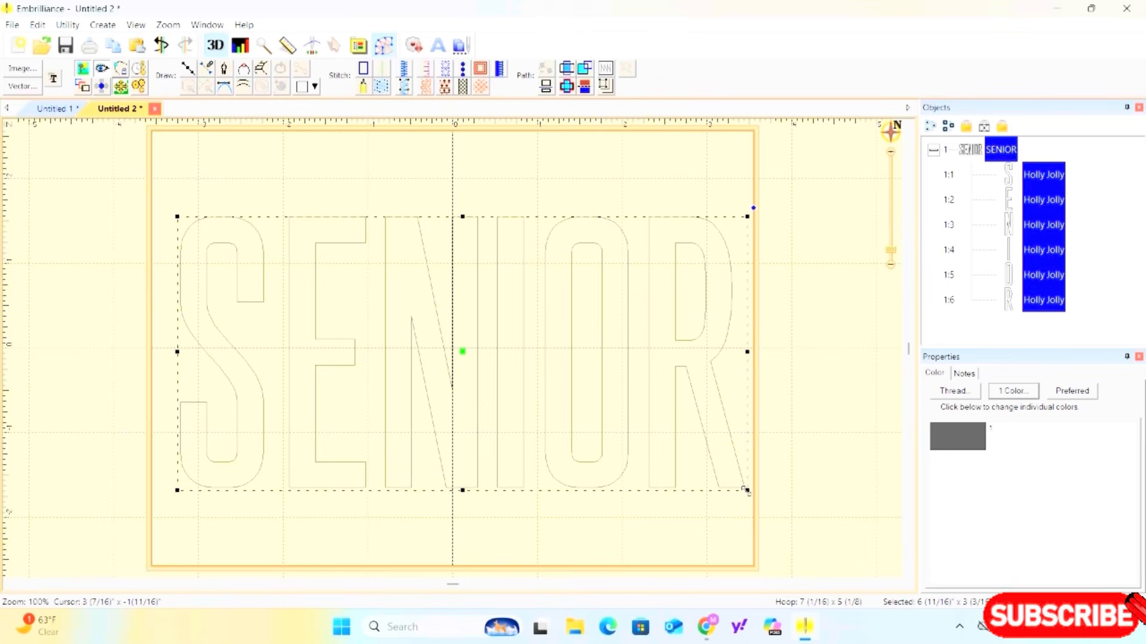
{"action": "left_click_drag", "start_coordinate": [746, 491], "coordinate": [710, 473]}
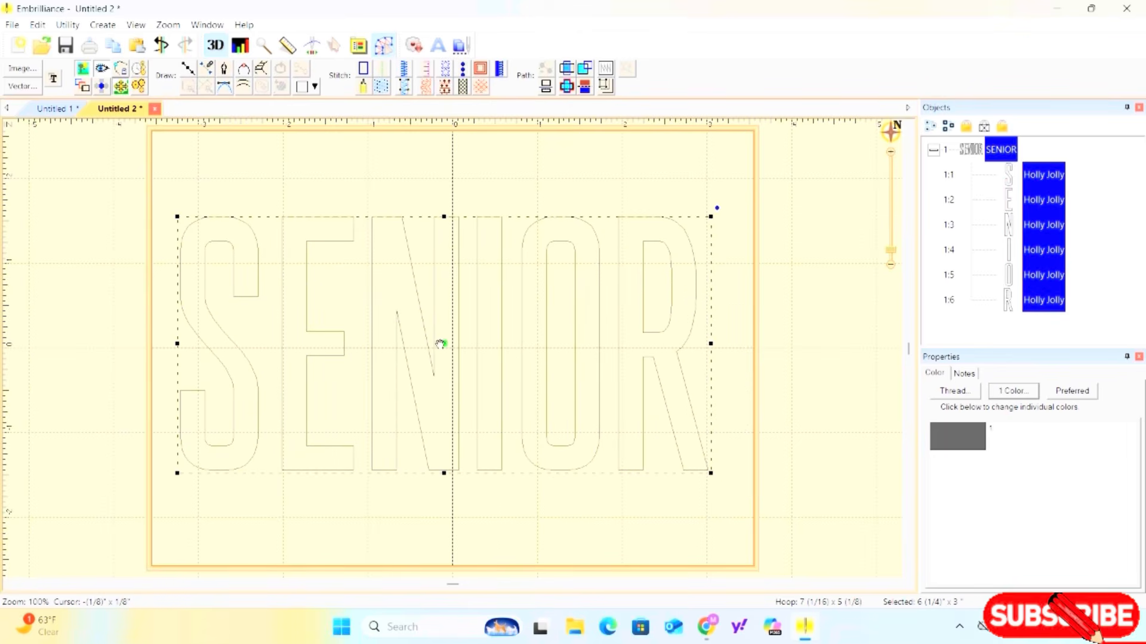
{"action": "left_click_drag", "start_coordinate": [444, 345], "coordinate": [449, 345]}
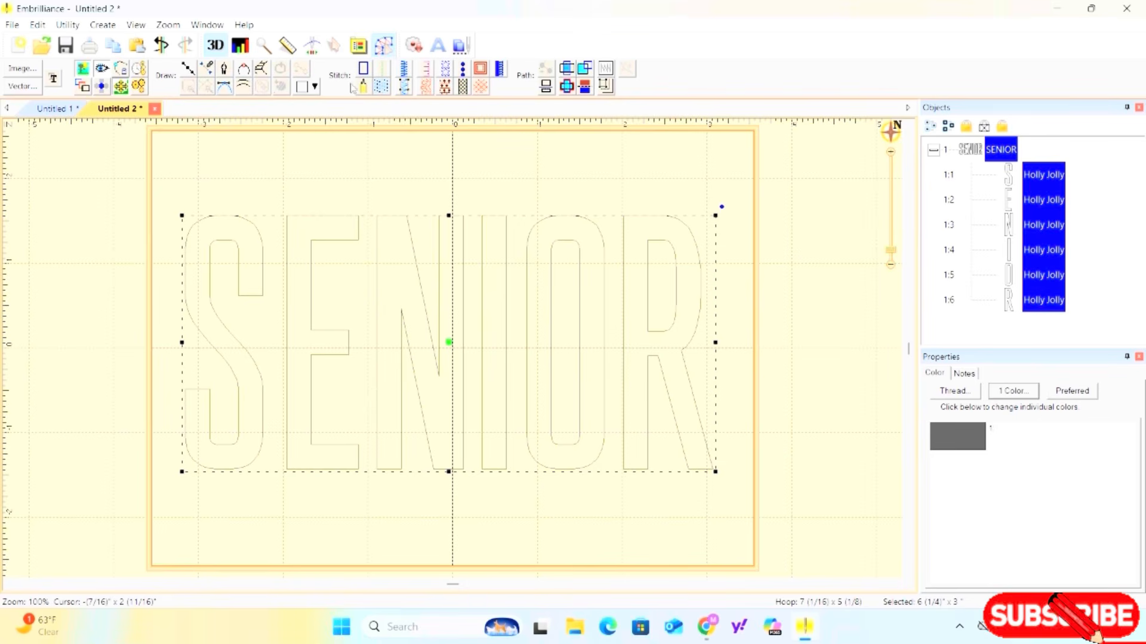
Convert all the SENIOR letter outlines to run stitches and check the stitching up close.
{"action": "left_click", "coordinate": [384, 70]}
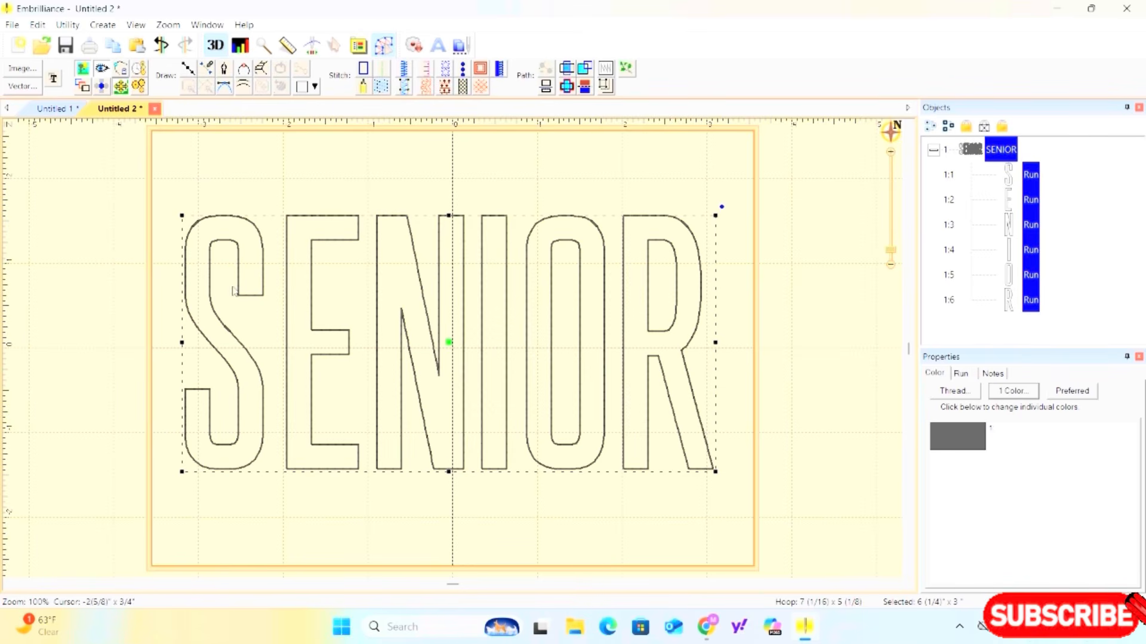
{"action": "scroll", "coordinate": [499, 243], "scroll_direction": "up", "scroll_amount": 3}
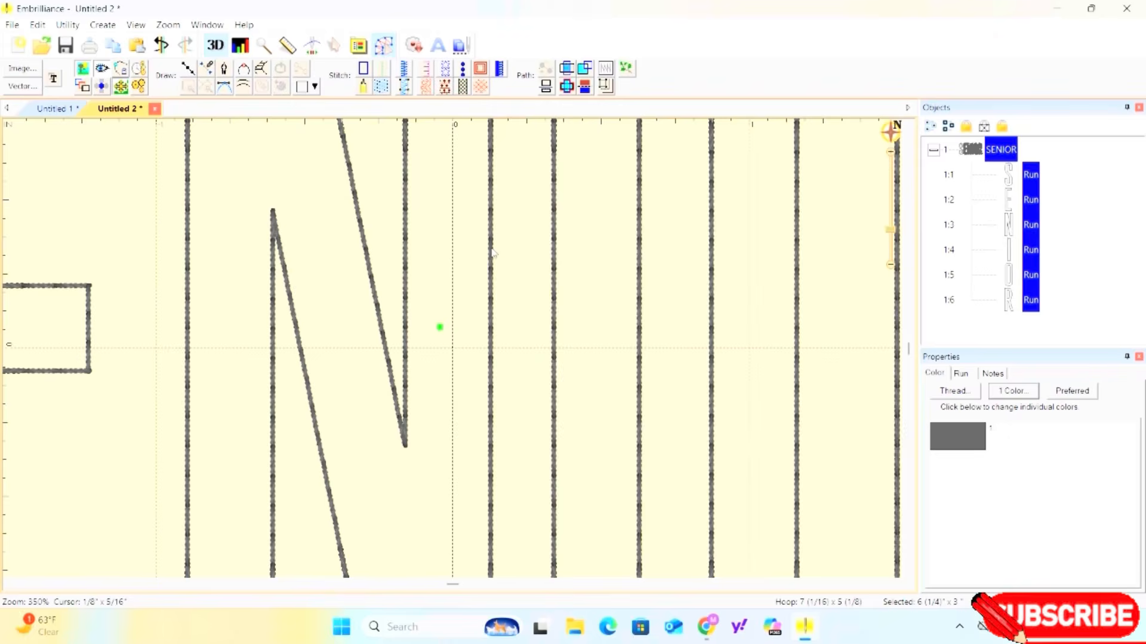
{"action": "scroll", "coordinate": [491, 249], "scroll_direction": "down", "scroll_amount": 3}
{"action": "scroll", "coordinate": [493, 256], "scroll_direction": "down", "scroll_amount": 1}
{"action": "scroll", "coordinate": [453, 358], "scroll_direction": "up", "scroll_amount": 1}
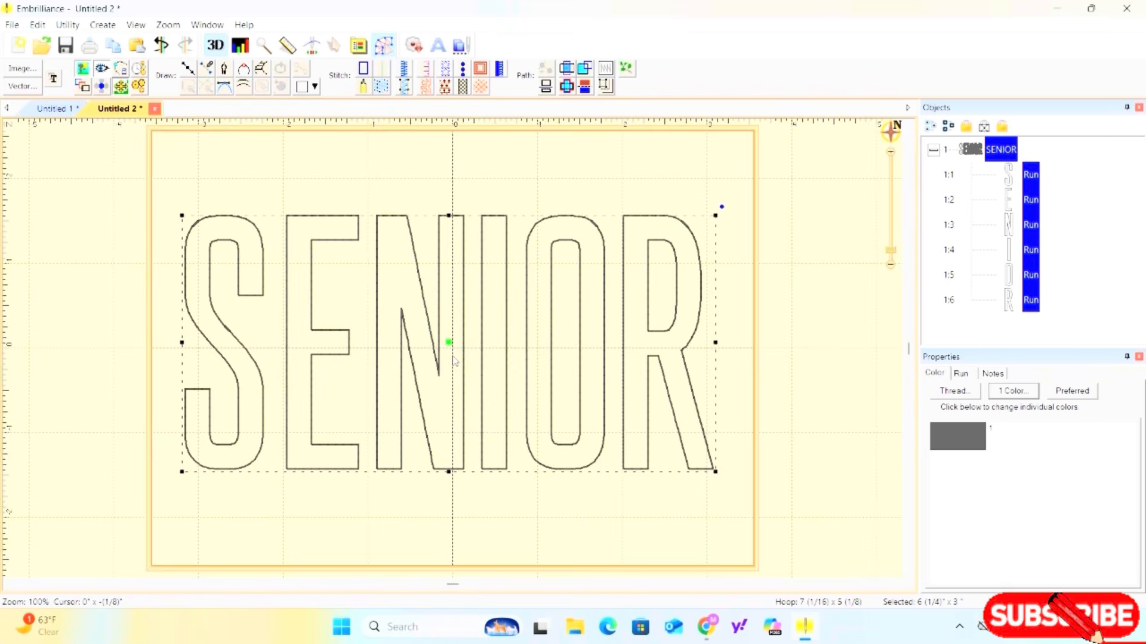
{"action": "scroll", "coordinate": [454, 360], "scroll_direction": "down", "scroll_amount": 1}
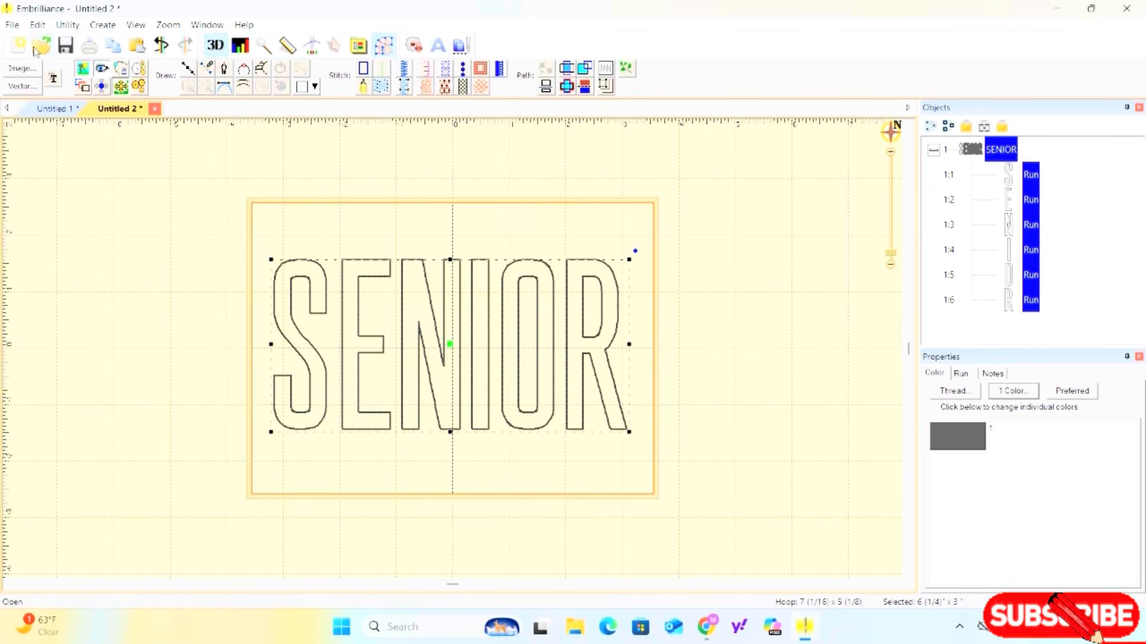
Paste a copy of the SENIOR run-stitch outline and set its thread to Madeira Thread Chest 1170 Medium Dark Avocado.
{"action": "left_click", "coordinate": [137, 47]}
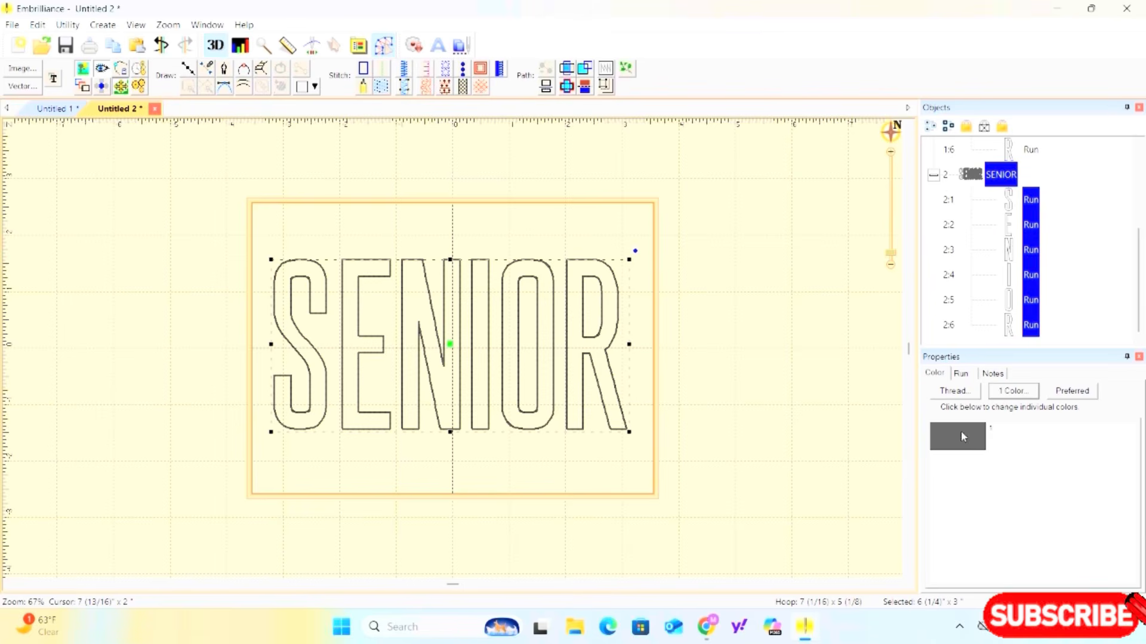
{"action": "left_click", "coordinate": [934, 375]}
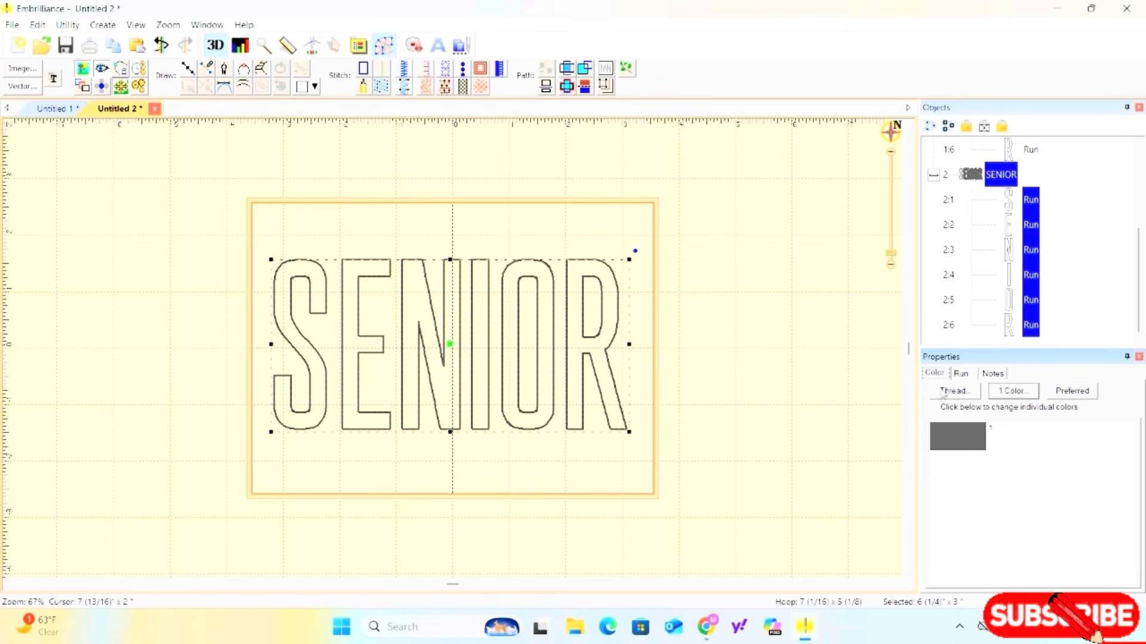
{"action": "left_click", "coordinate": [960, 430]}
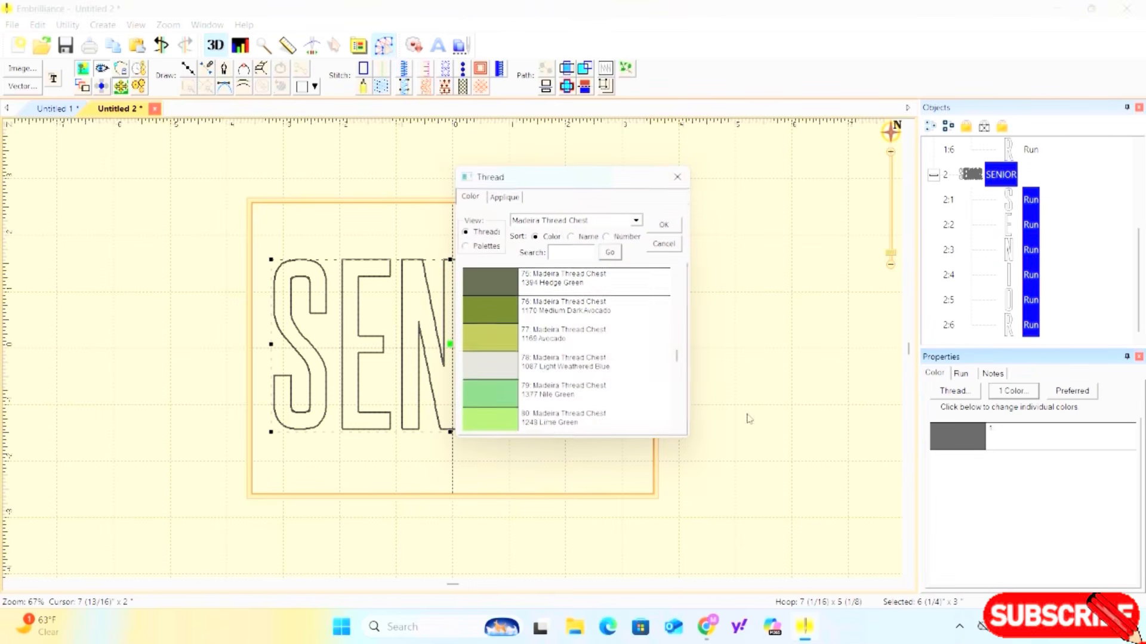
{"action": "left_click", "coordinate": [528, 312]}
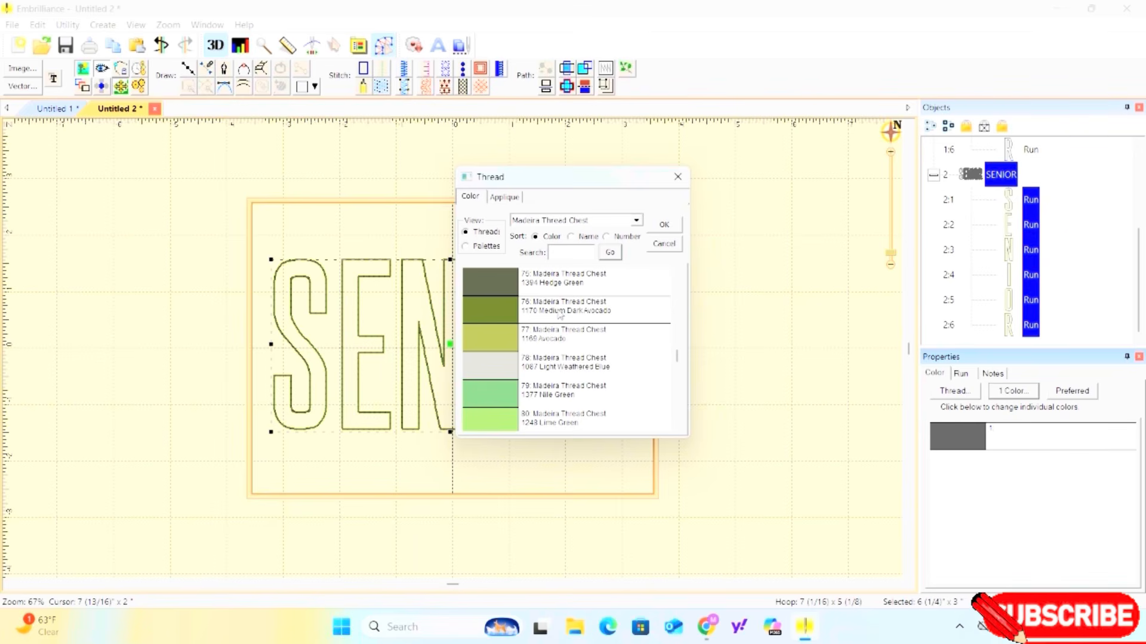
{"action": "left_click", "coordinate": [663, 227]}
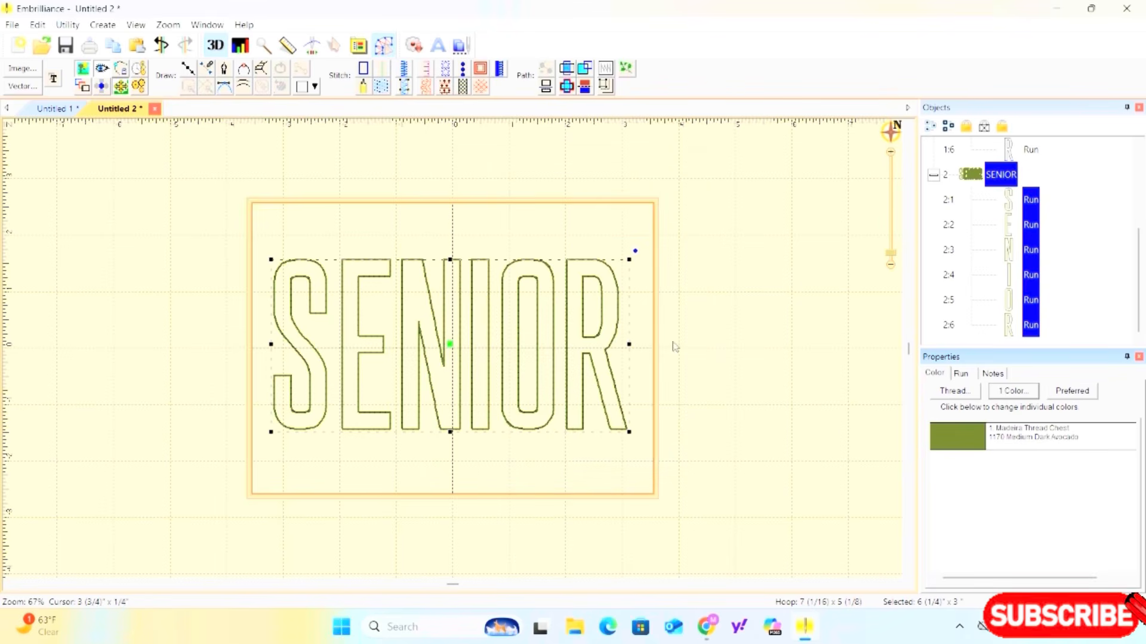
Review both SENIOR layers in the object list and paste a third copy of the original run-stitch outline.
{"action": "scroll", "coordinate": [1045, 191], "scroll_direction": "up", "scroll_amount": 2}
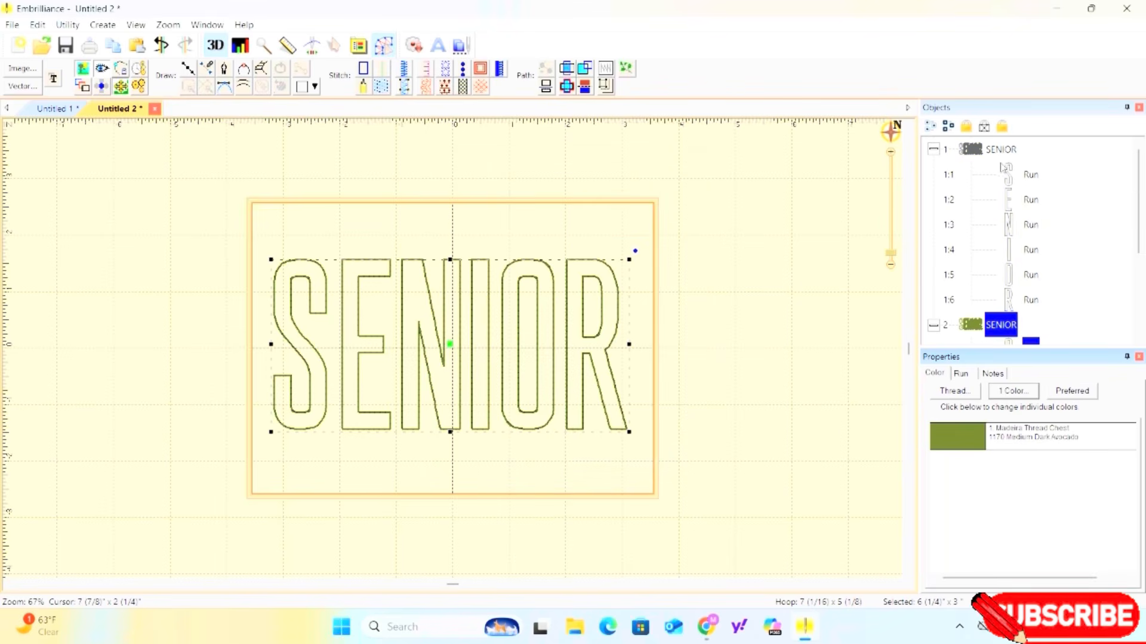
{"action": "scroll", "coordinate": [1006, 251], "scroll_direction": "down", "scroll_amount": 1}
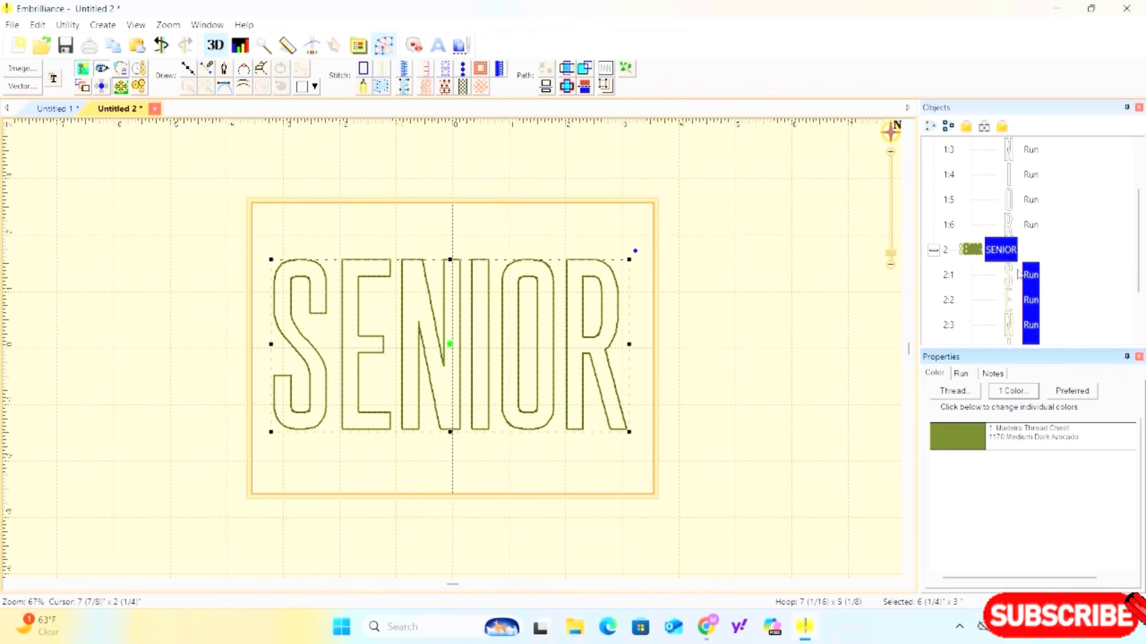
{"action": "scroll", "coordinate": [1021, 271], "scroll_direction": "down", "scroll_amount": 1}
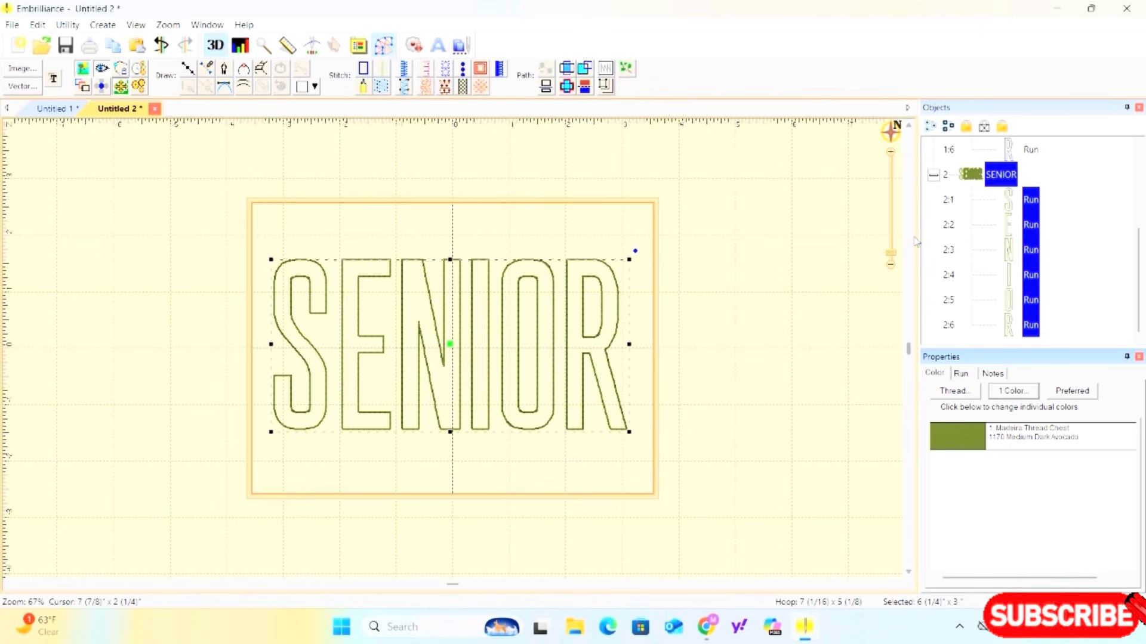
{"action": "left_click", "coordinate": [136, 45]}
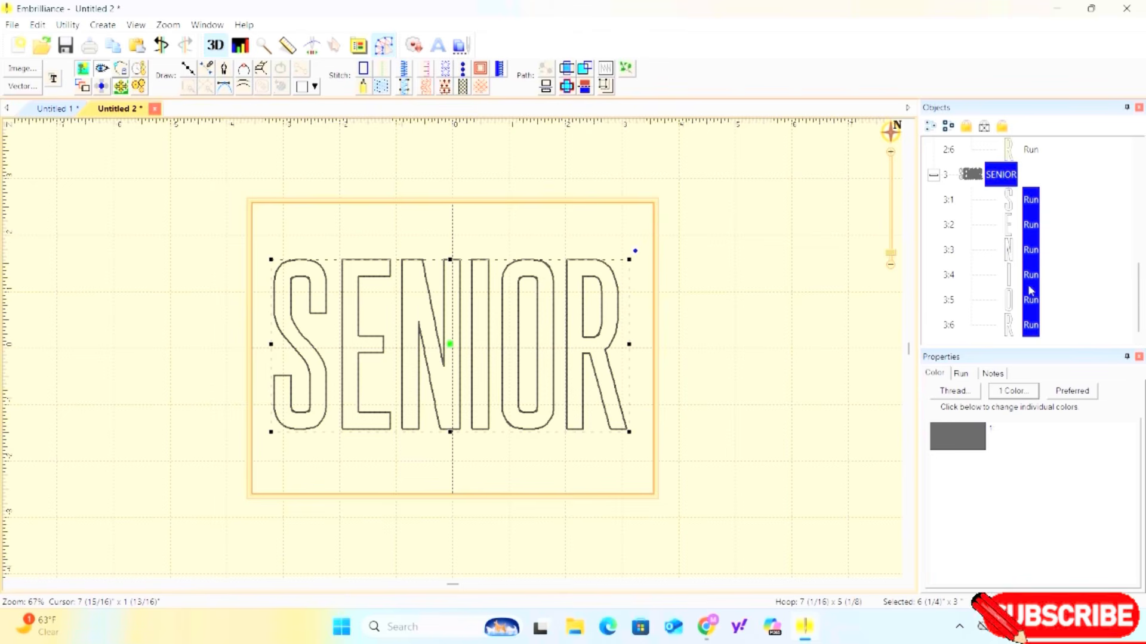
Convert the third SENIOR copy's letters from run stitches to satin borders.
{"action": "scroll", "coordinate": [1028, 299], "scroll_direction": "up", "scroll_amount": 5}
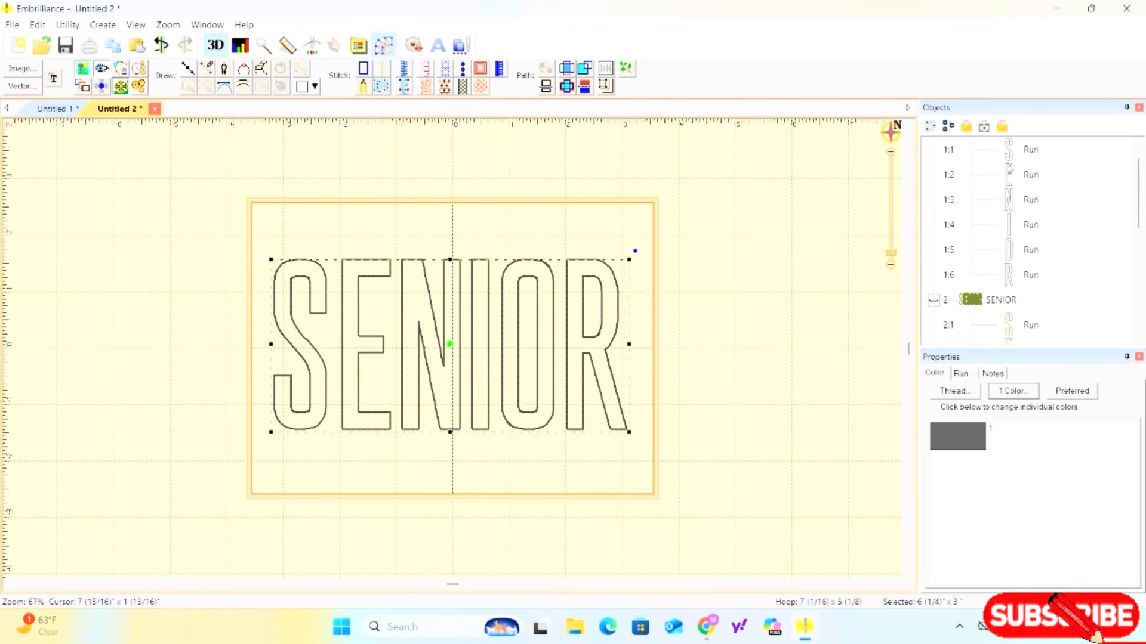
{"action": "scroll", "coordinate": [1035, 225], "scroll_direction": "down", "scroll_amount": 2}
{"action": "scroll", "coordinate": [1035, 225], "scroll_direction": "up", "scroll_amount": 3}
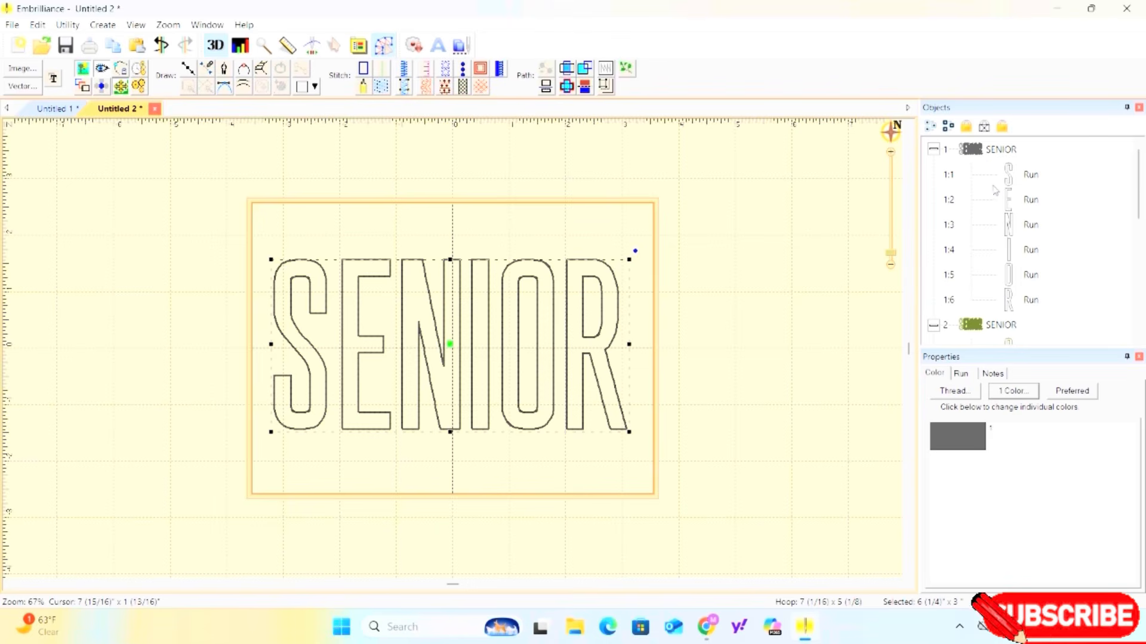
{"action": "scroll", "coordinate": [1002, 190], "scroll_direction": "down", "scroll_amount": 3}
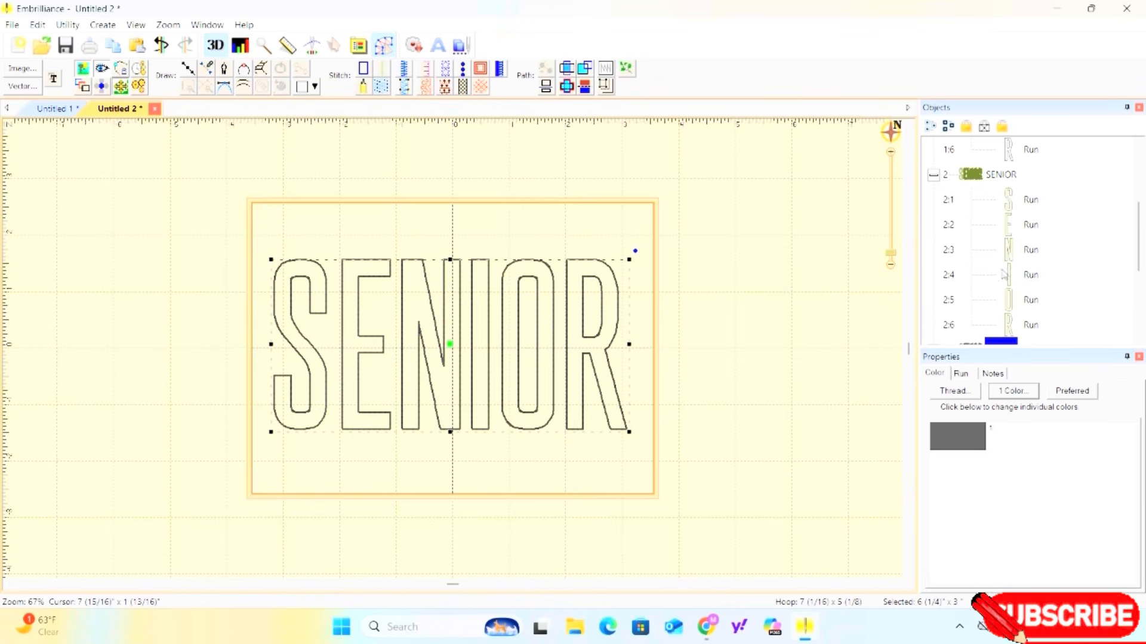
{"action": "scroll", "coordinate": [1004, 274], "scroll_direction": "down", "scroll_amount": 3}
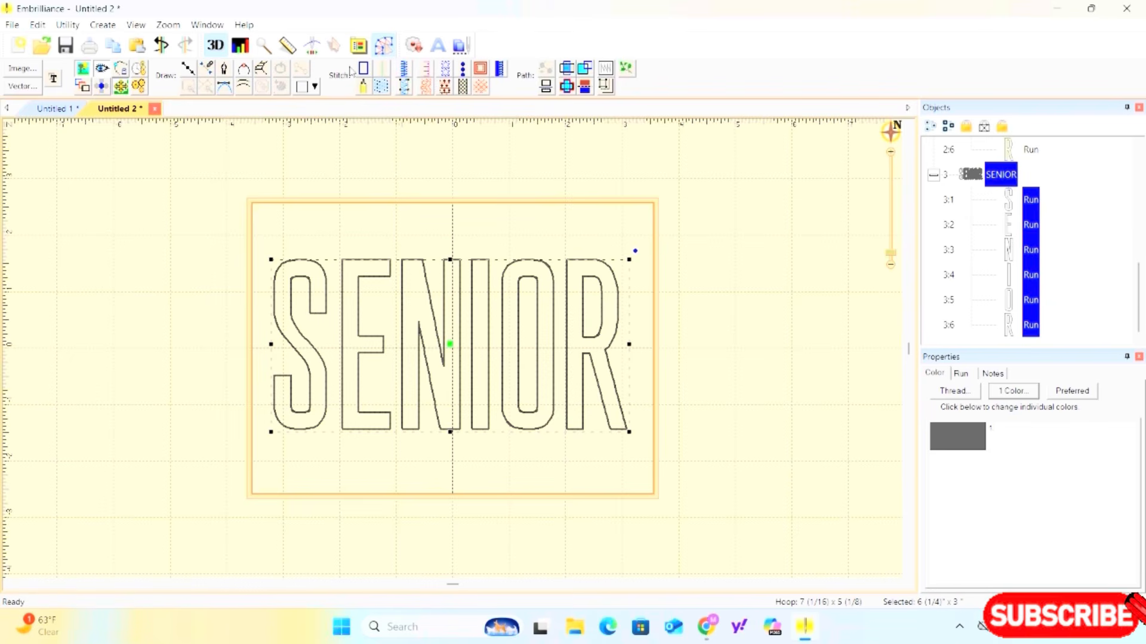
{"action": "left_click", "coordinate": [404, 71]}
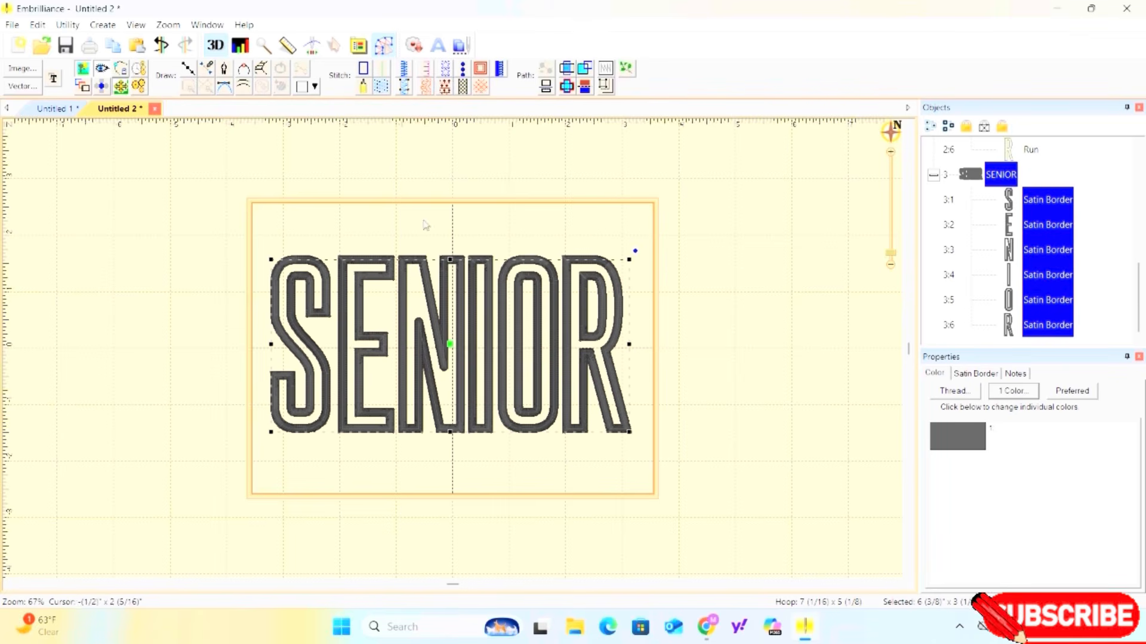
Turn off the edge run underlay for the satin-border SENIOR letters and inspect the stitching up close.
{"action": "left_click", "coordinate": [995, 374]}
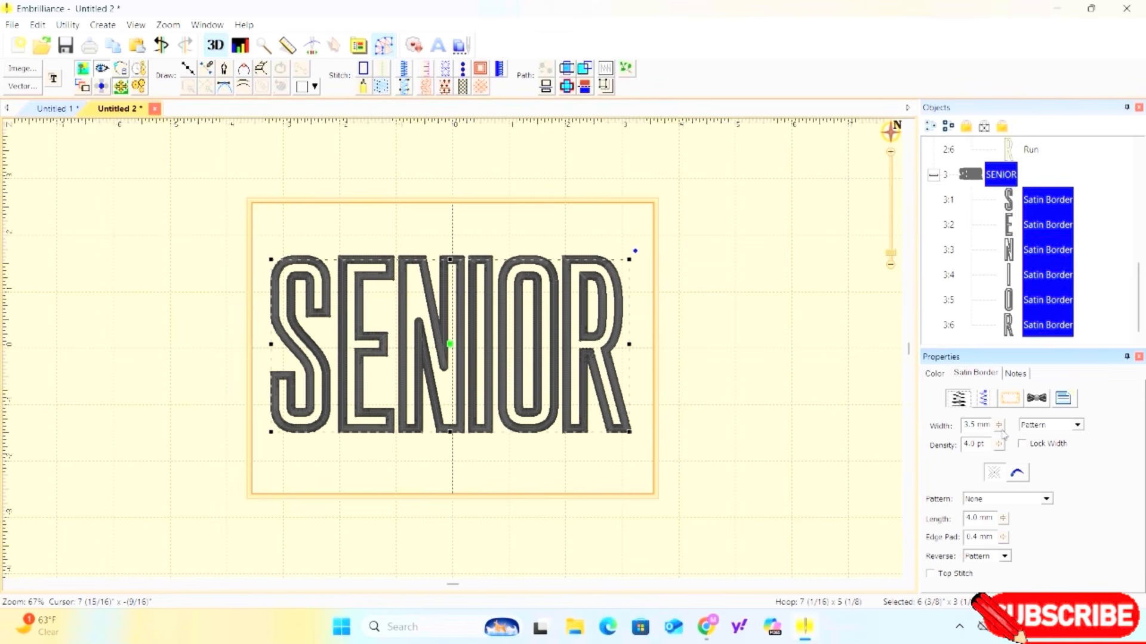
{"action": "left_click", "coordinate": [983, 399]}
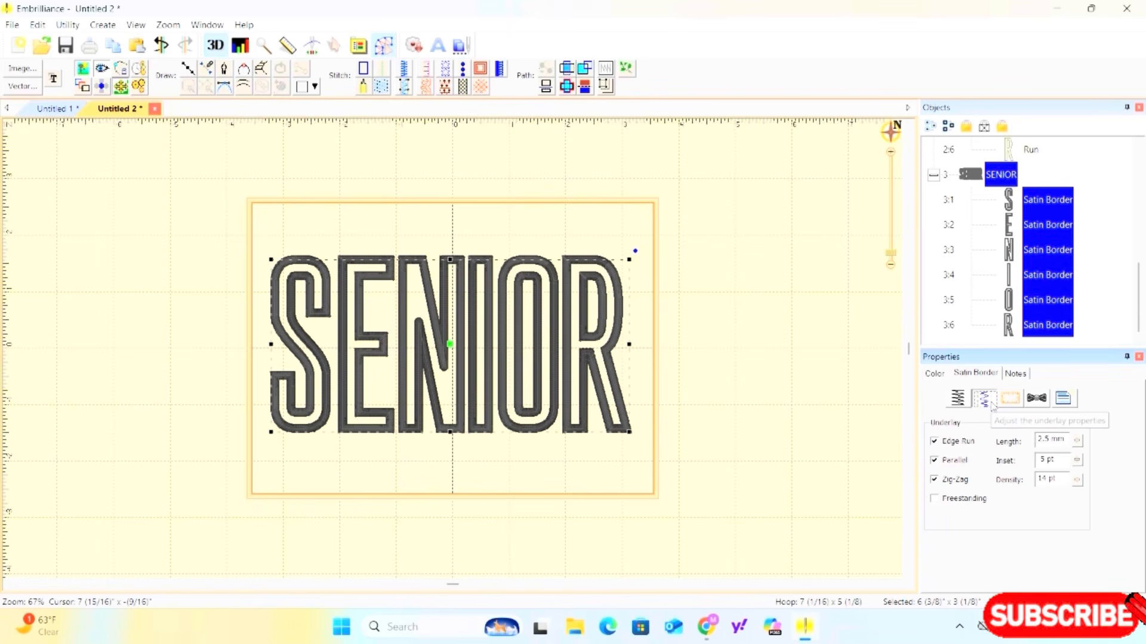
{"action": "left_click", "coordinate": [934, 442]}
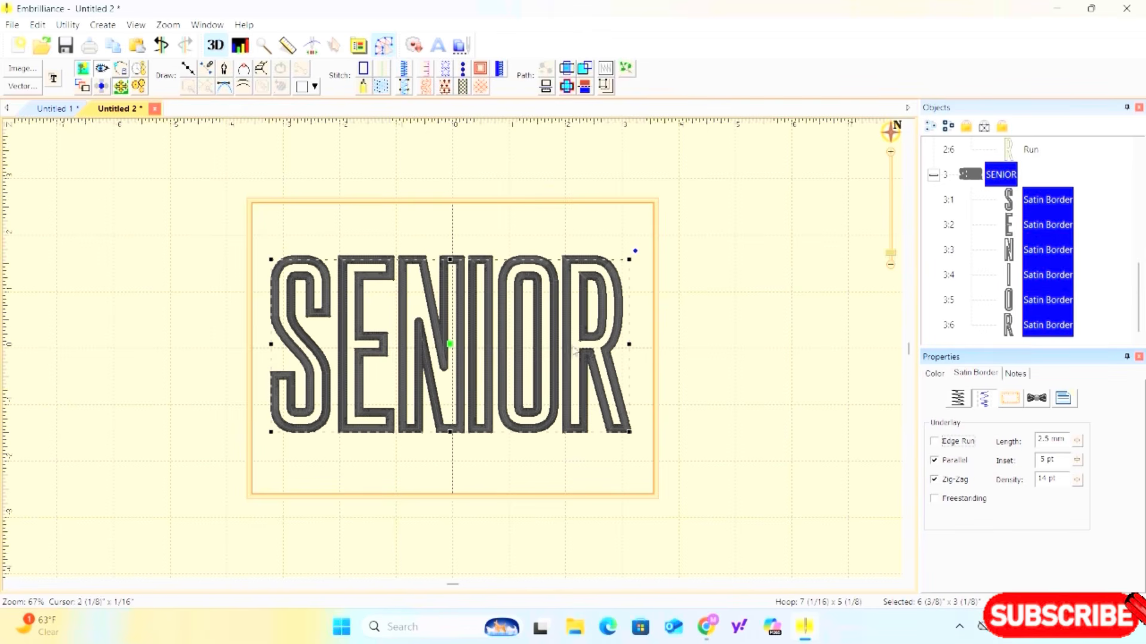
{"action": "left_click", "coordinate": [751, 270]}
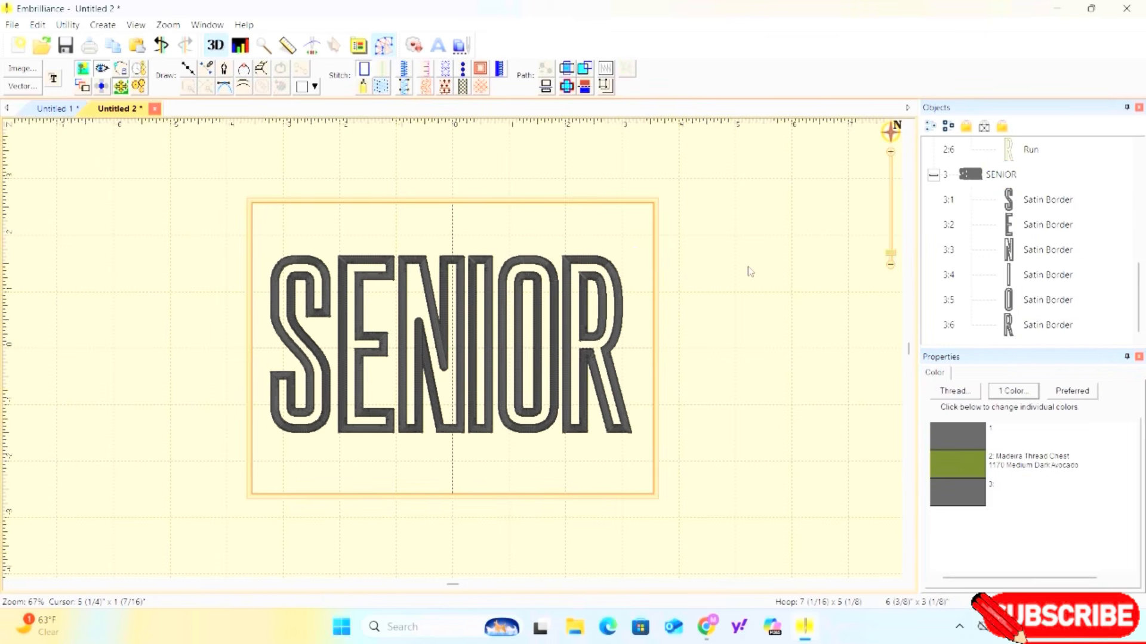
{"action": "scroll", "coordinate": [481, 297], "scroll_direction": "up", "scroll_amount": 5}
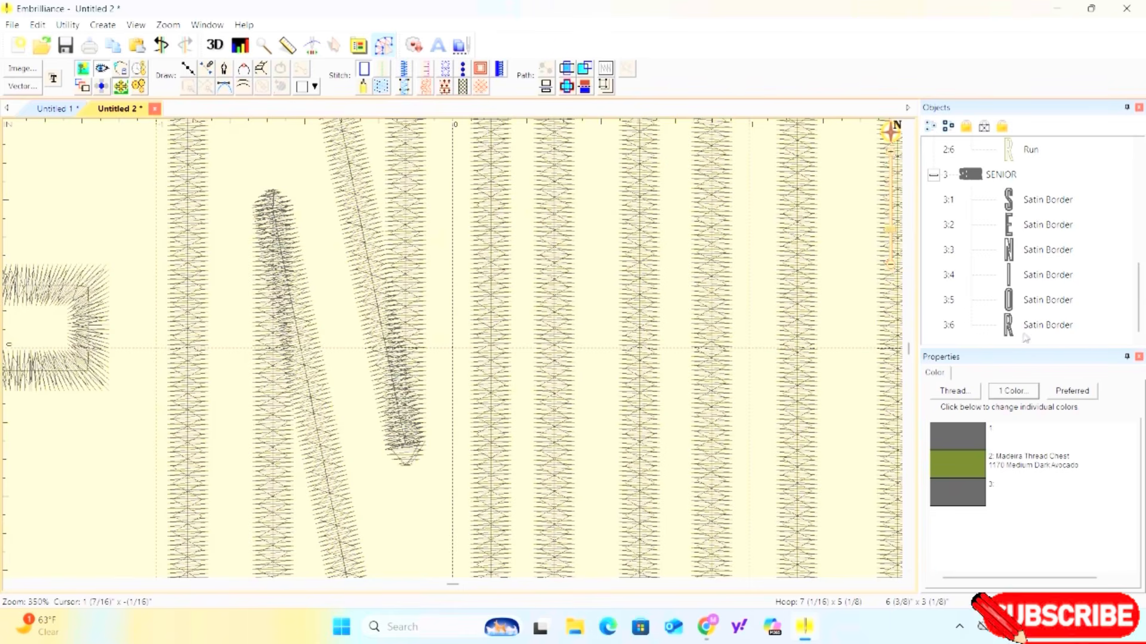
{"action": "left_click", "coordinate": [1023, 302]}
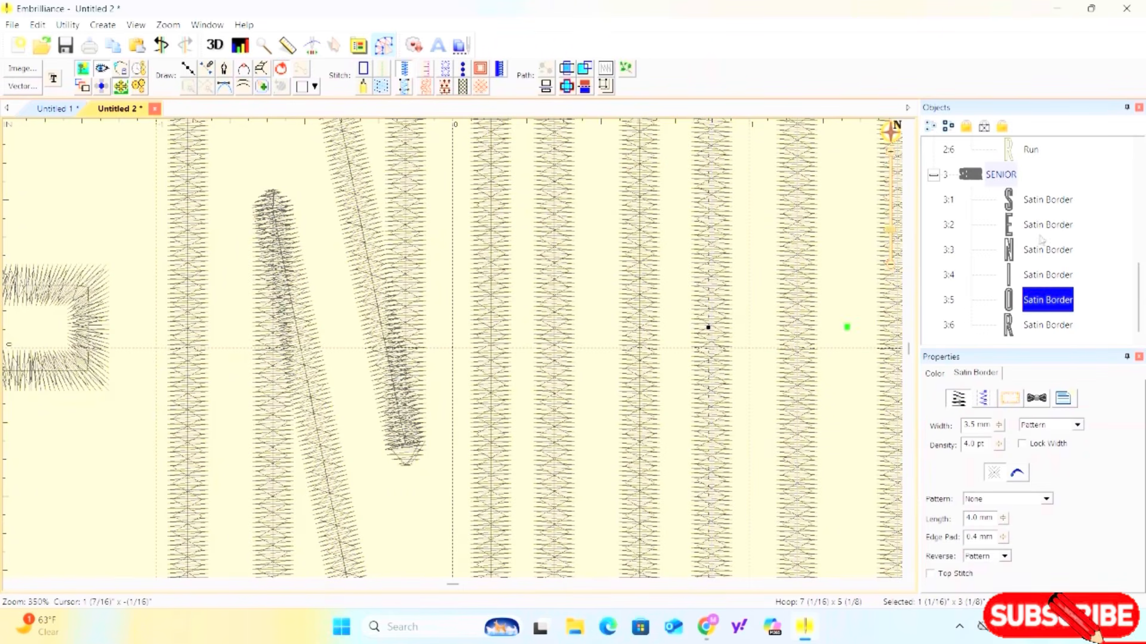
{"action": "left_click", "coordinate": [1083, 194]}
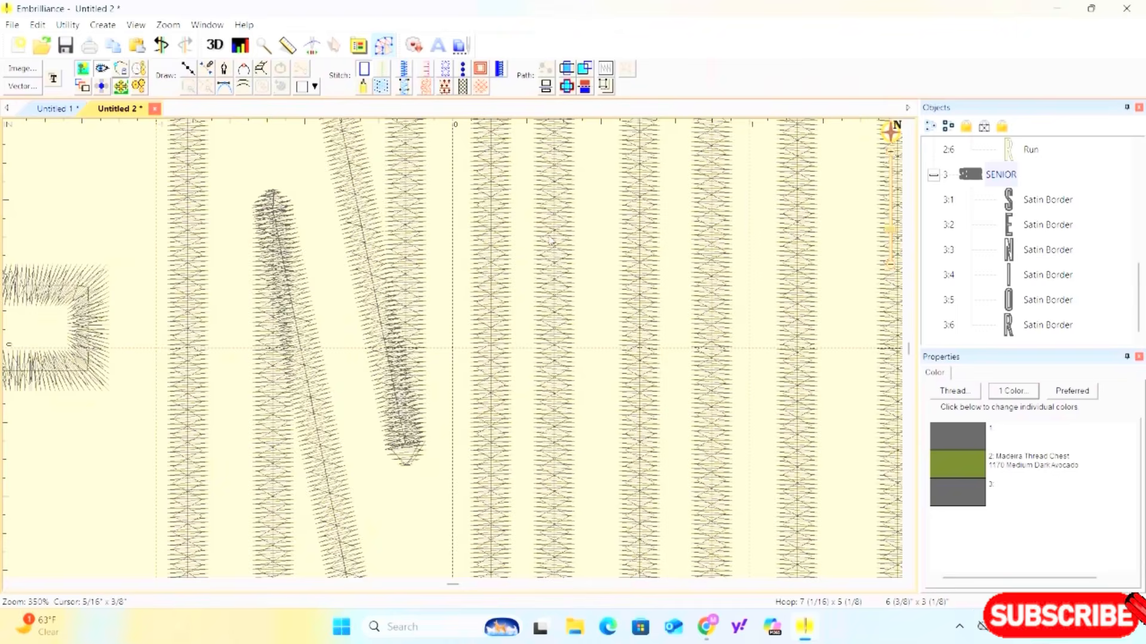
{"action": "scroll", "coordinate": [809, 268], "scroll_direction": "down", "scroll_amount": 5}
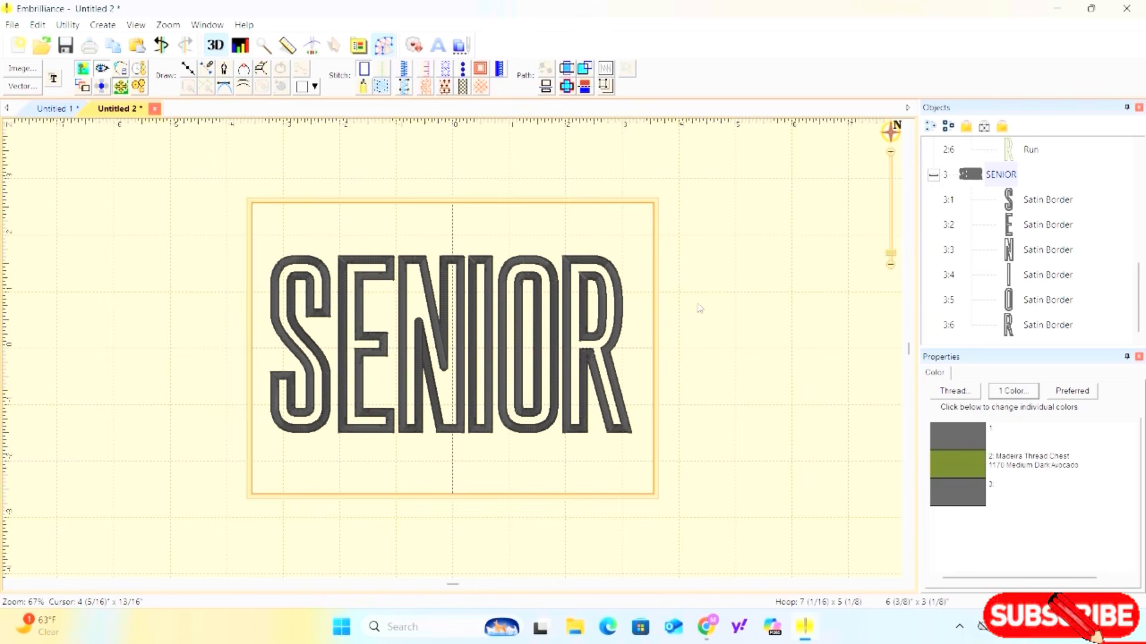
Check the parallel underlay option of the satin-border SENIOR layer and examine its stitches up close without 3D rendering.
{"action": "left_click", "coordinate": [995, 171]}
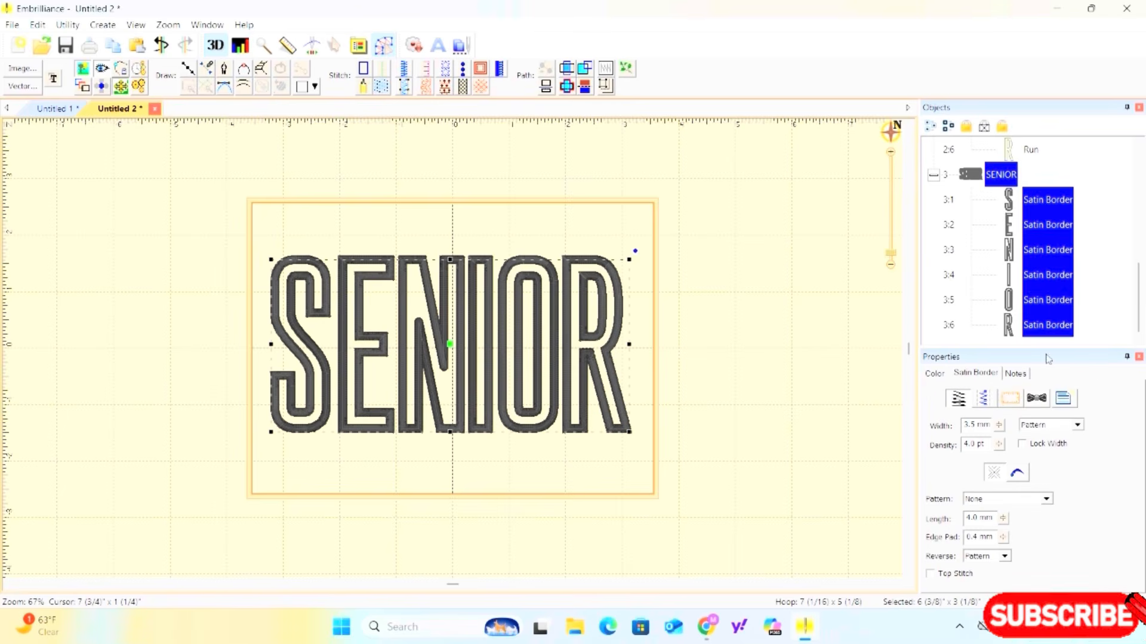
{"action": "left_click", "coordinate": [985, 400]}
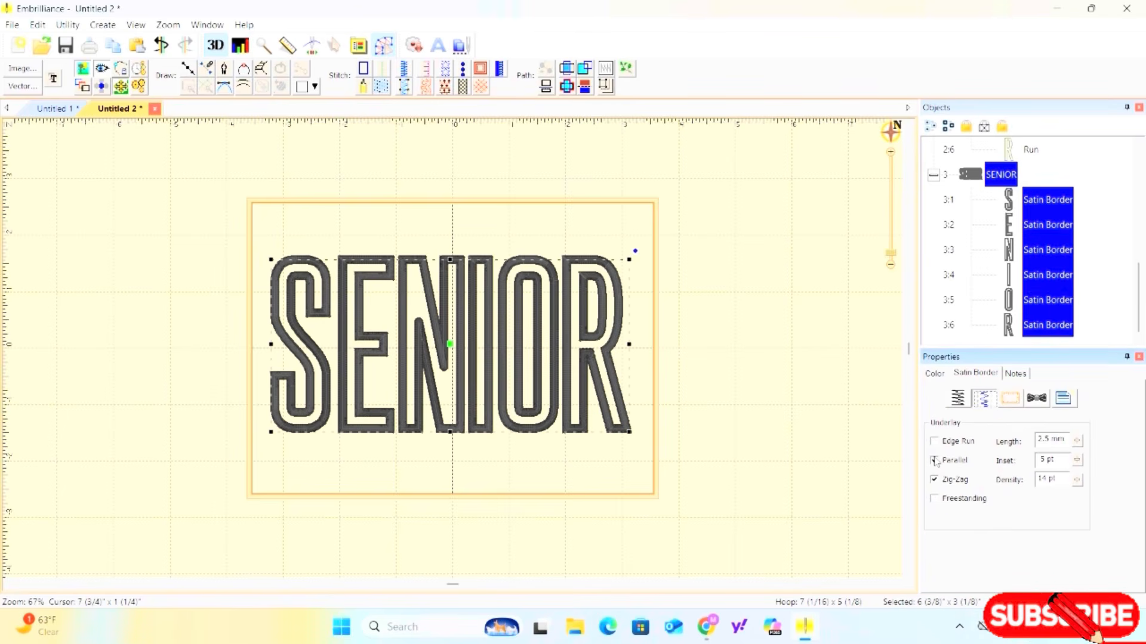
{"action": "left_click", "coordinate": [935, 459]}
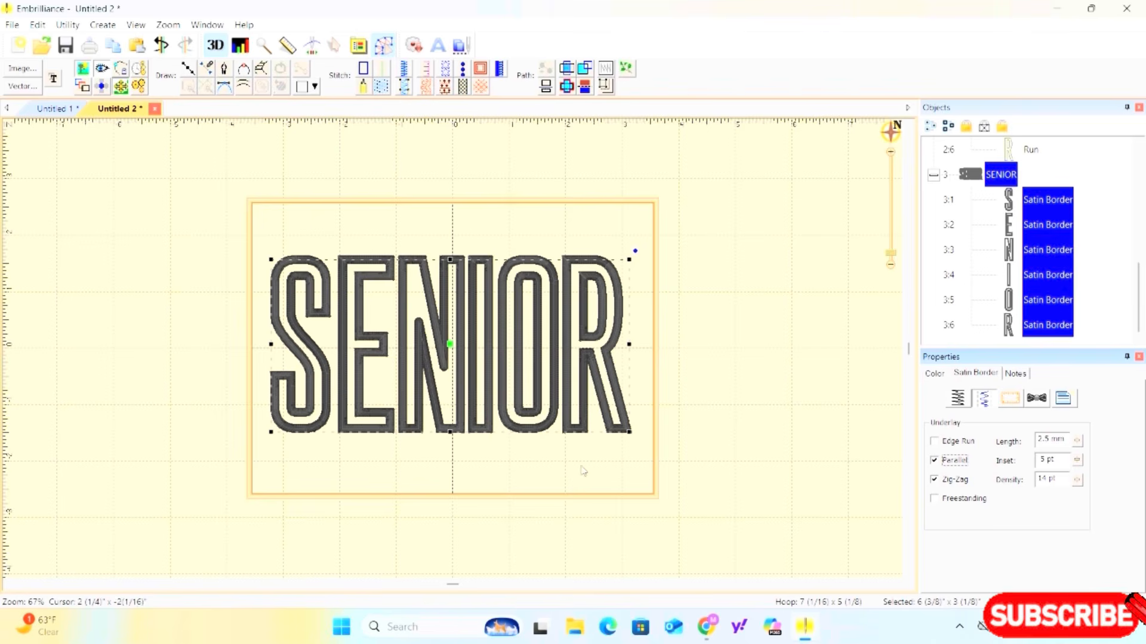
{"action": "left_click", "coordinate": [720, 357]}
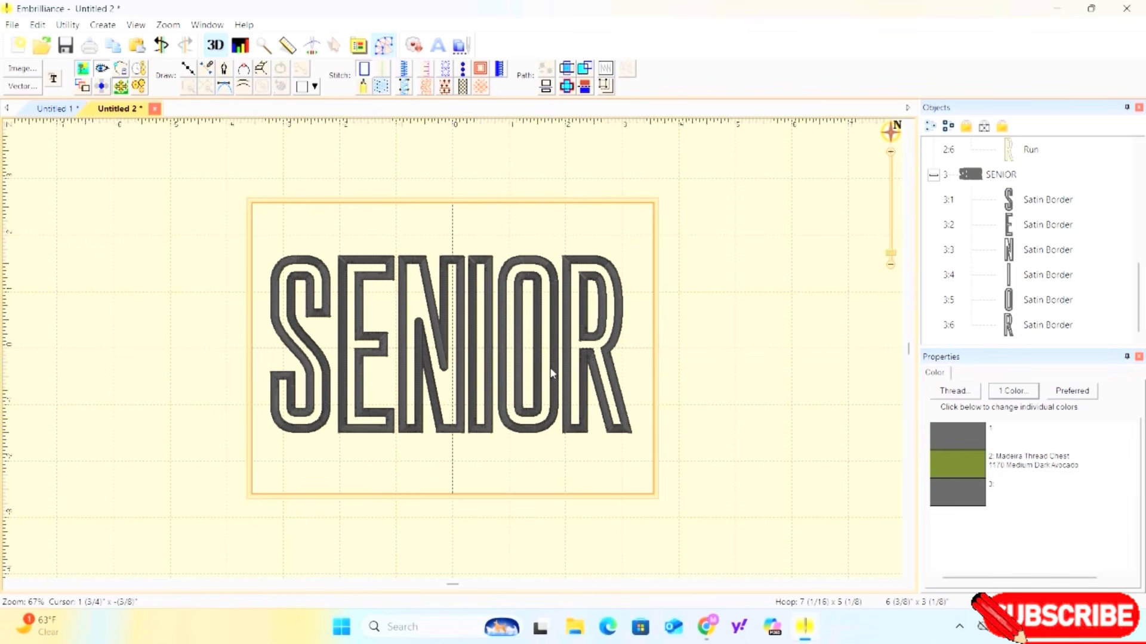
{"action": "key", "text": "d"}
{"action": "scroll", "coordinate": [509, 326], "scroll_direction": "up", "scroll_amount": 5}
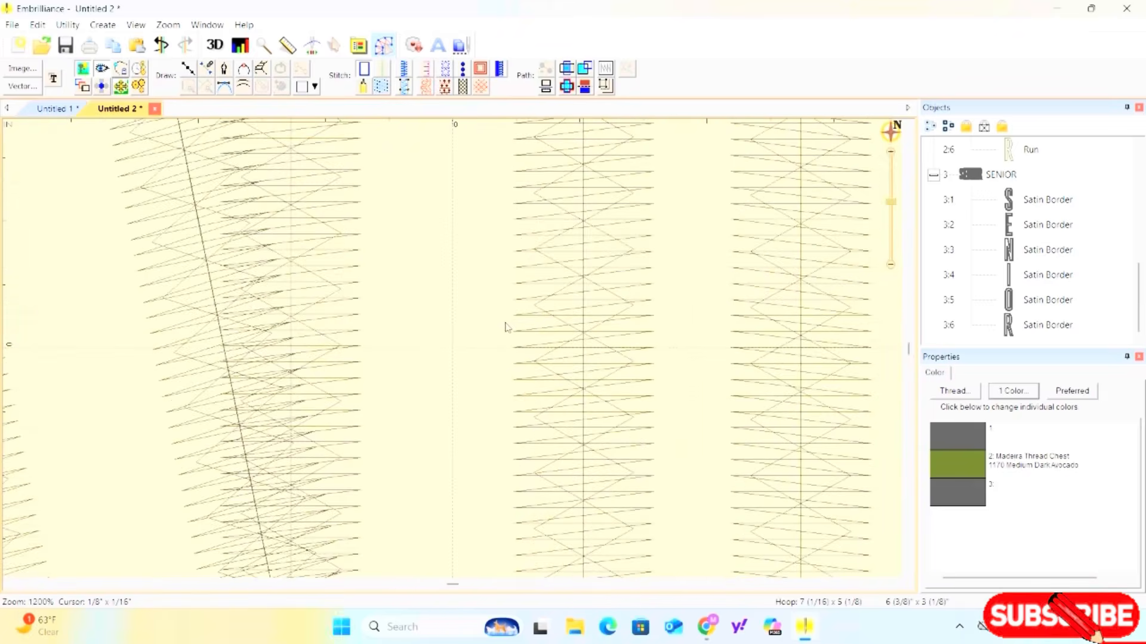
{"action": "scroll", "coordinate": [506, 326], "scroll_direction": "down", "scroll_amount": 4}
{"action": "scroll", "coordinate": [506, 326], "scroll_direction": "down", "scroll_amount": 6}
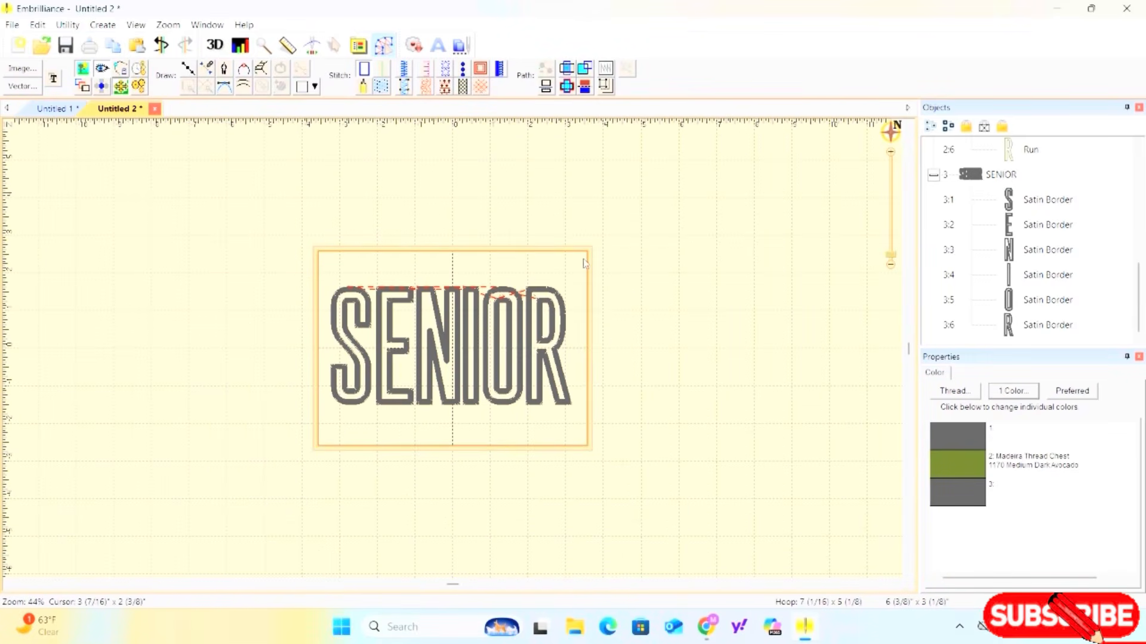
Set the satin-border layer's thread to Madeira Thread Chest 1087 Light Weathered Blue and switch back to 3D rendering.
{"action": "left_click", "coordinate": [965, 484]}
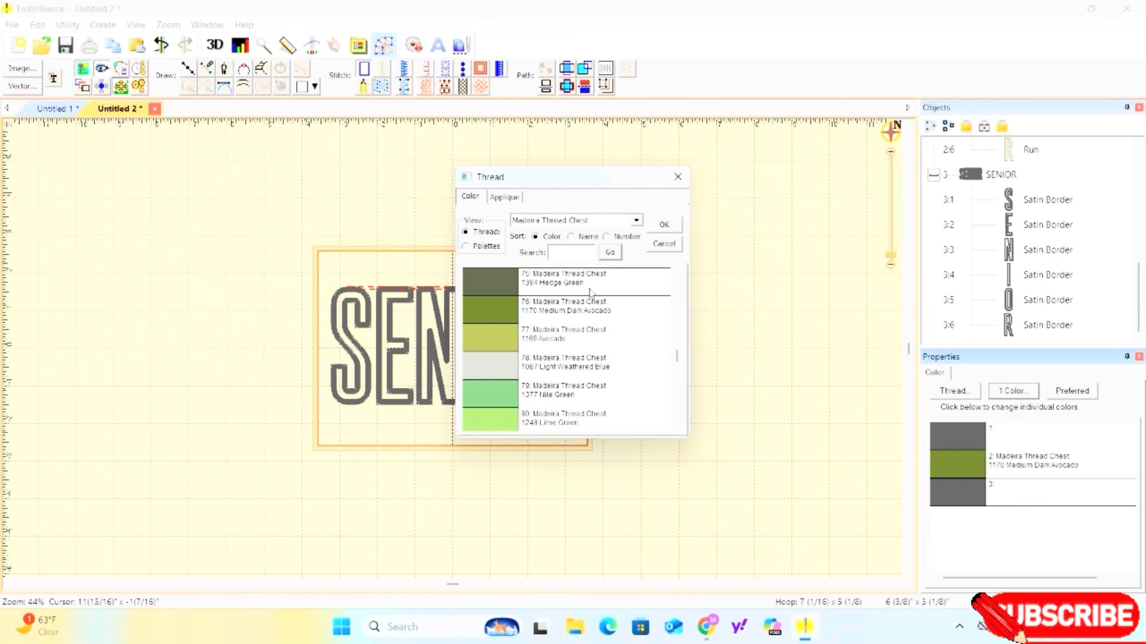
{"action": "left_click", "coordinate": [530, 370]}
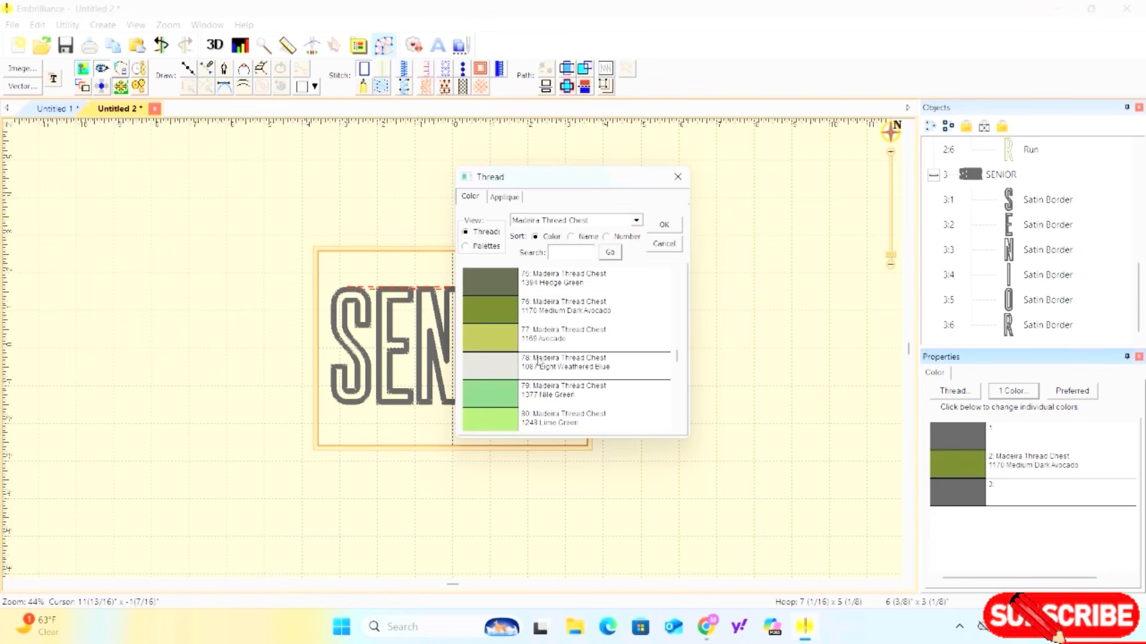
{"action": "left_click", "coordinate": [662, 227]}
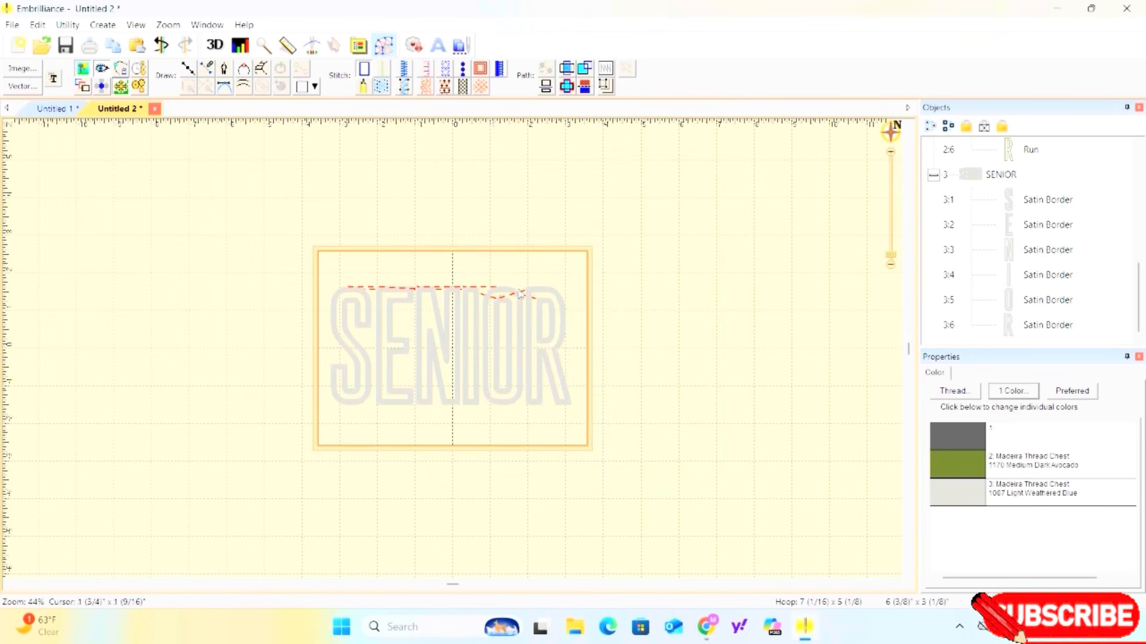
{"action": "key", "text": "d"}
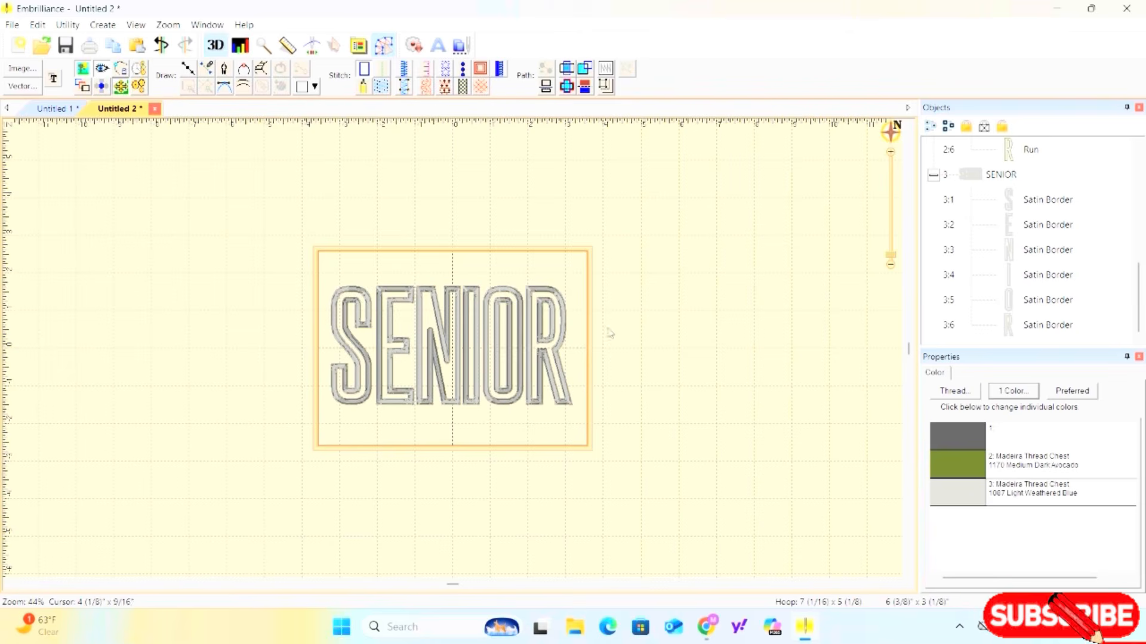
Create a stitchless outline copy of the first SENIOR run-stitch layer's letters at the end of the object list.
{"action": "scroll", "coordinate": [386, 376], "scroll_direction": "up", "scroll_amount": 2}
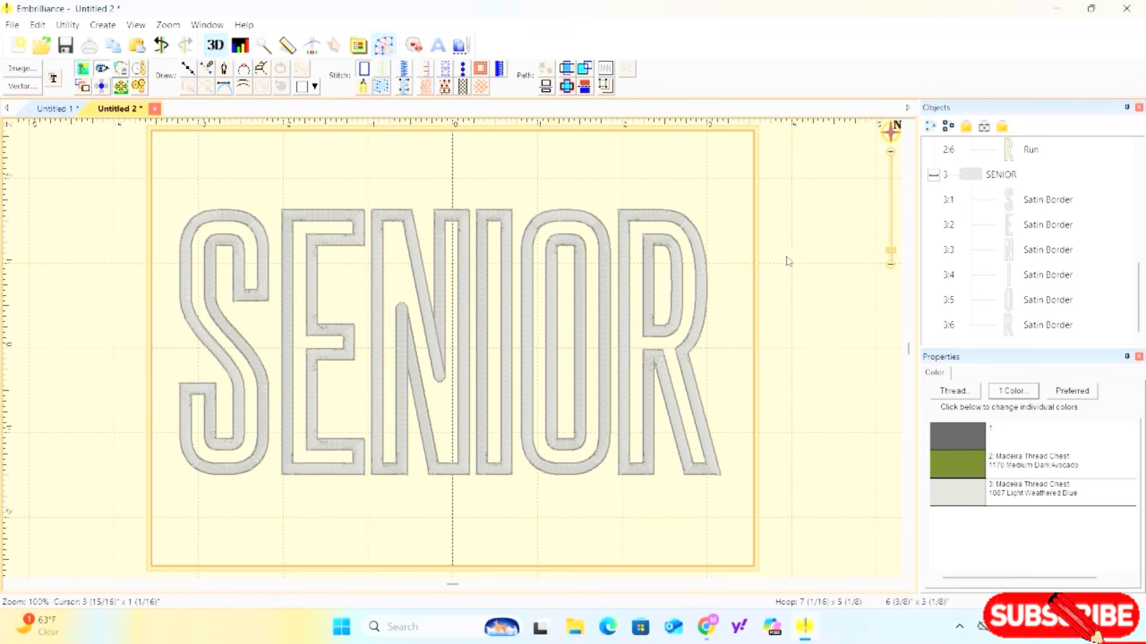
{"action": "scroll", "coordinate": [721, 258], "scroll_direction": "down", "scroll_amount": 4}
{"action": "scroll", "coordinate": [426, 310], "scroll_direction": "up", "scroll_amount": 1}
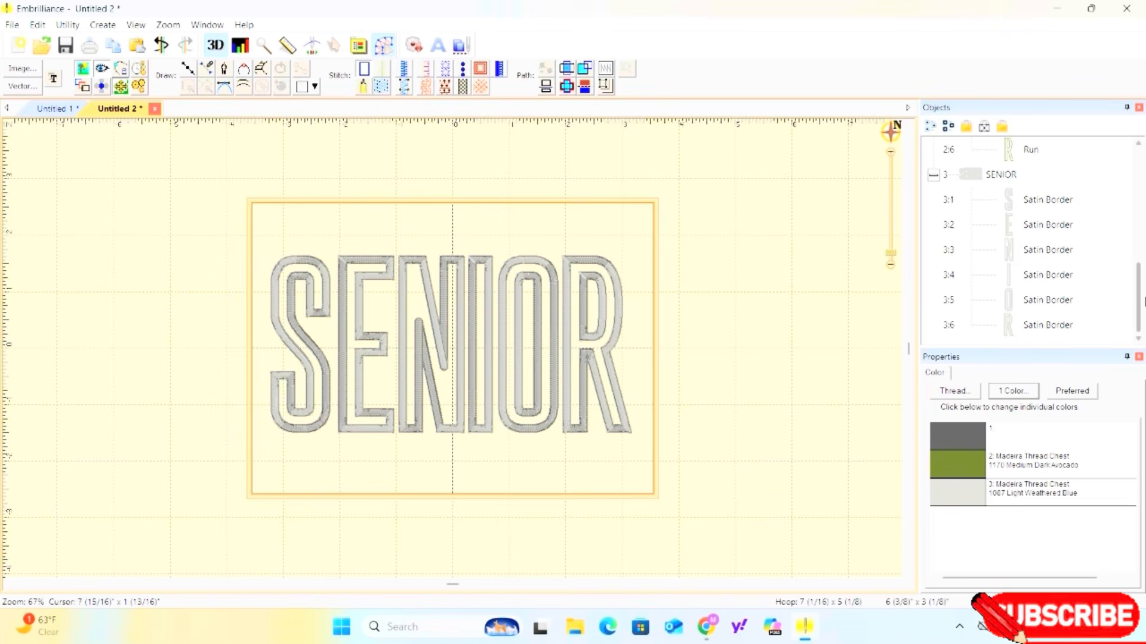
{"action": "scroll", "coordinate": [1140, 298], "scroll_direction": "up", "scroll_amount": 3}
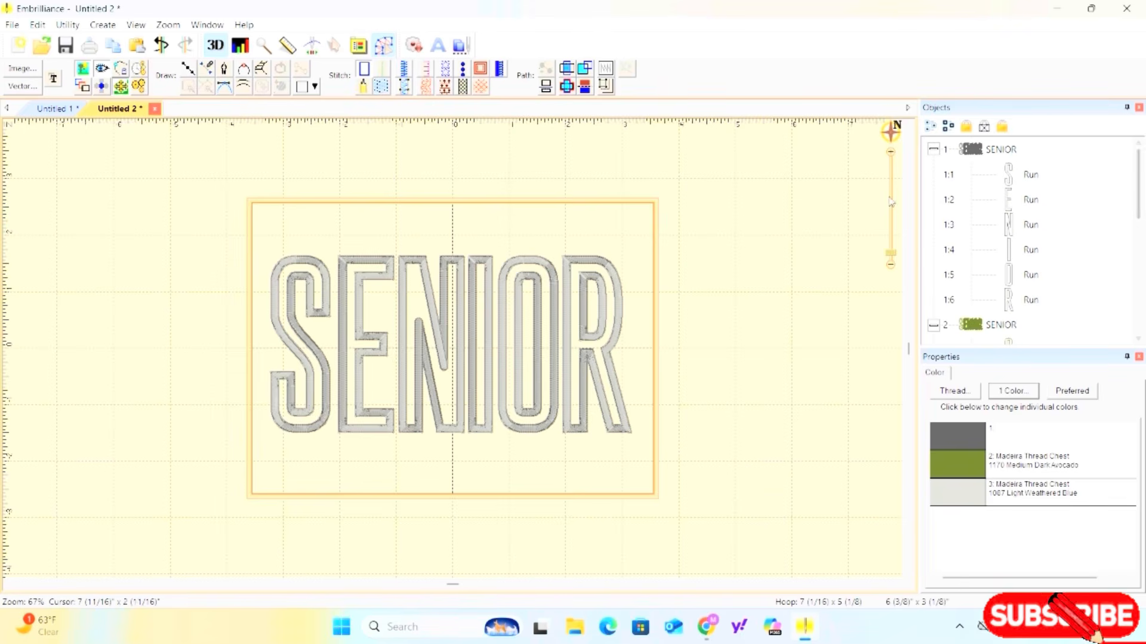
{"action": "left_click", "coordinate": [979, 150]}
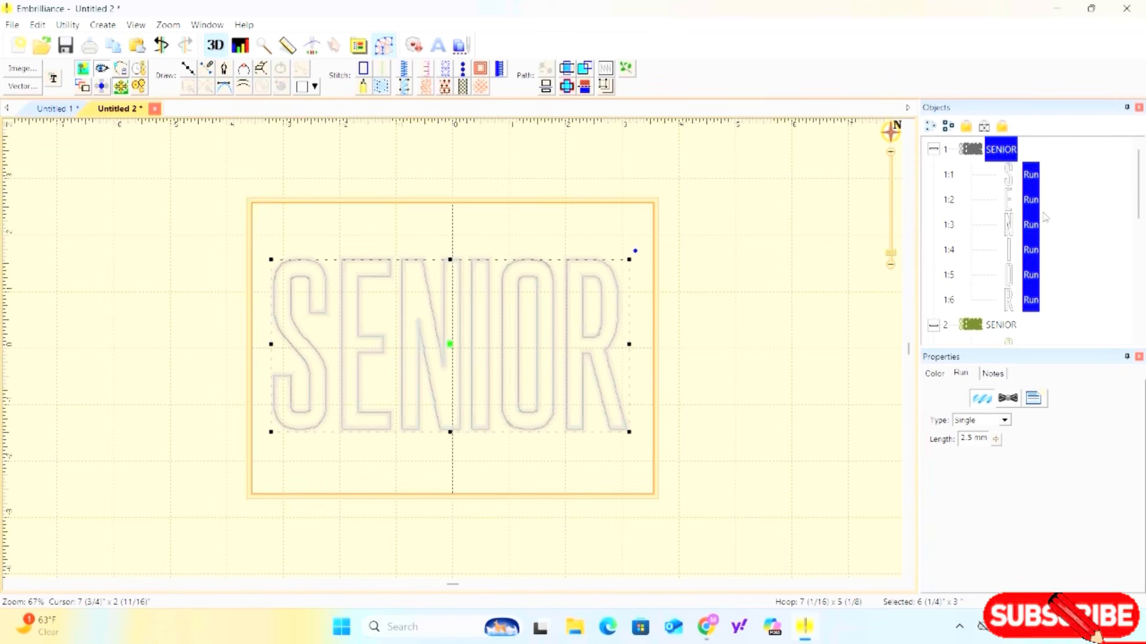
{"action": "left_click", "coordinate": [607, 69]}
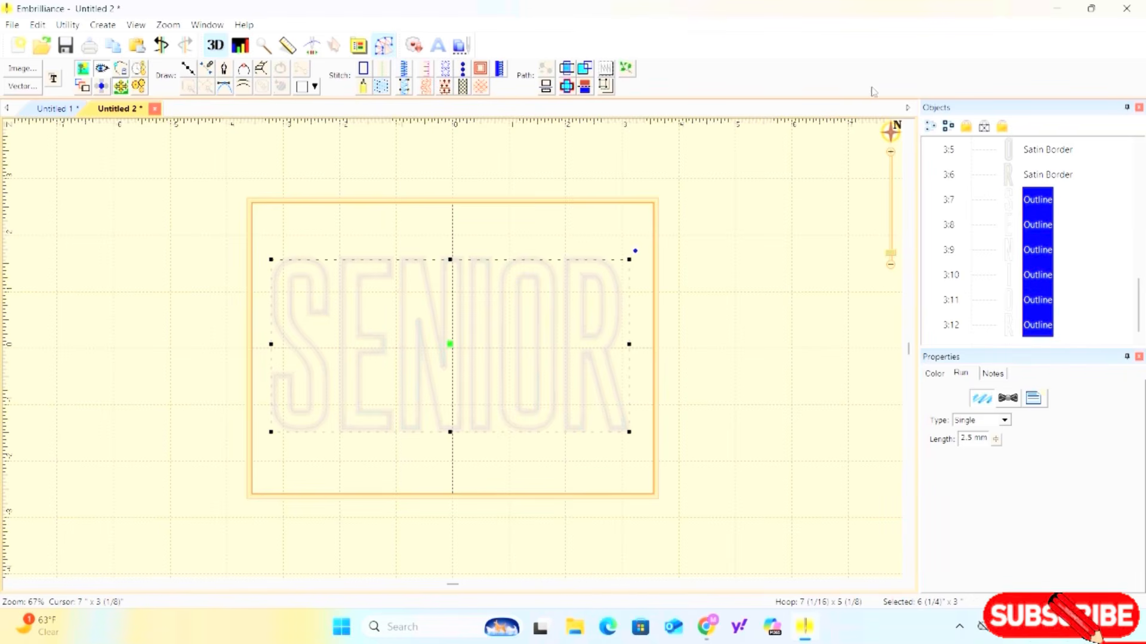
Inflate the six copied letter outlines by 8.0 mm with softened corners and holes removed.
{"action": "left_click", "coordinate": [605, 87]}
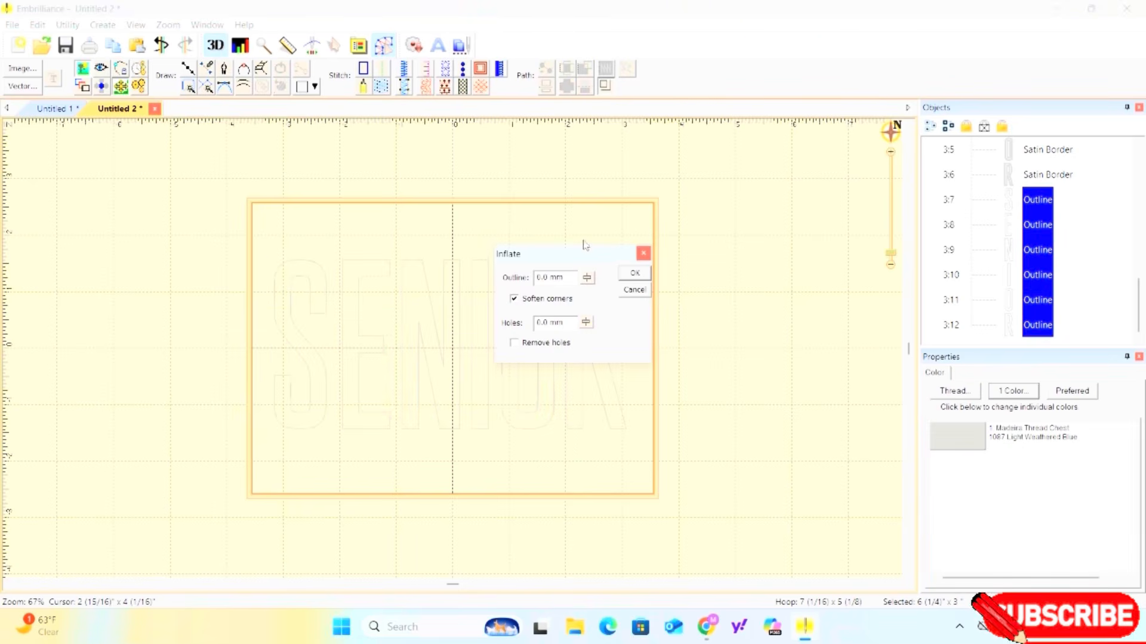
{"action": "mouse_move", "coordinate": [589, 282]}
{"action": "left_mouse_down"}
{"action": "mouse_move", "coordinate": [590, 295]}
{"action": "mouse_move", "coordinate": [595, 268]}
{"action": "left_mouse_up"}
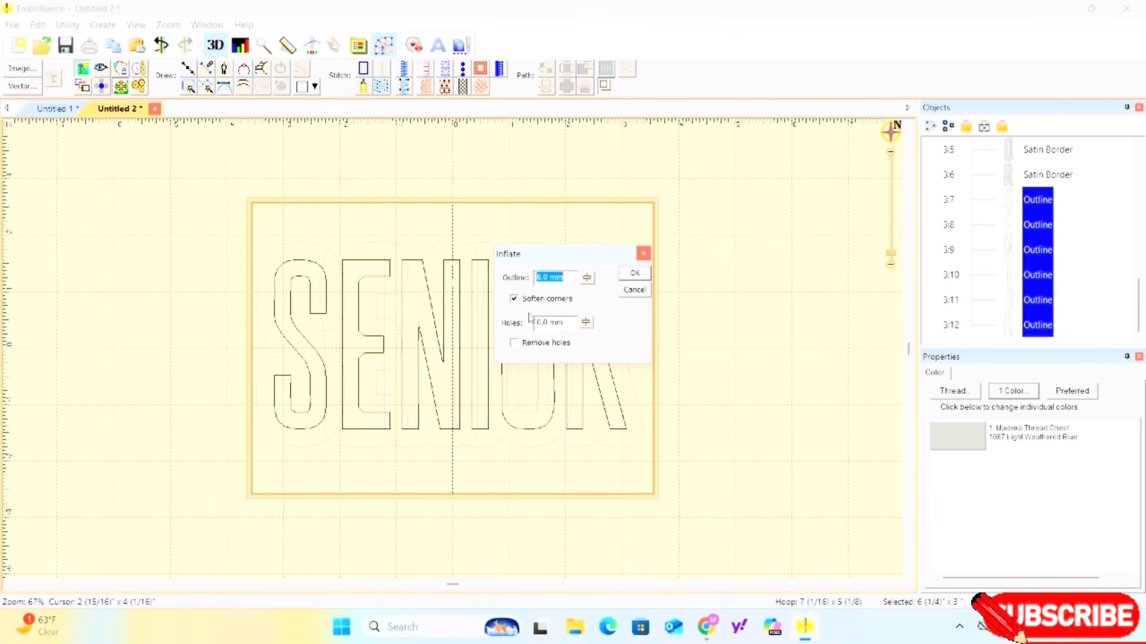
{"action": "left_click", "coordinate": [514, 345]}
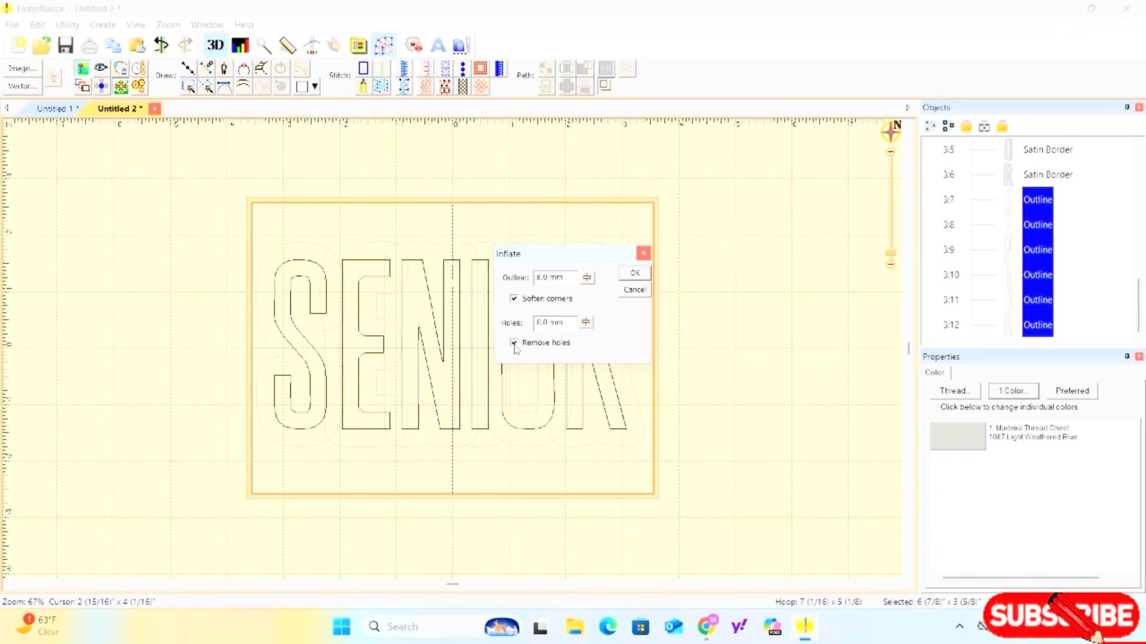
{"action": "left_click", "coordinate": [630, 276]}
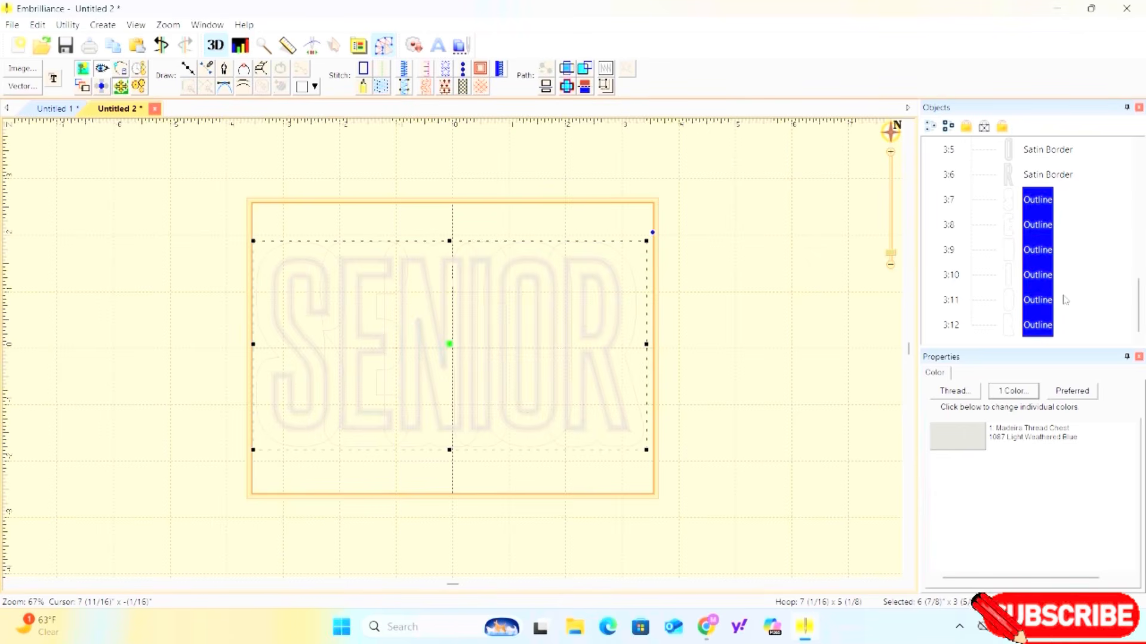
Combine the inflated letter outlines into one united shape with Union and clear the selection.
{"action": "scroll", "coordinate": [1067, 299], "scroll_direction": "up", "scroll_amount": 2}
{"action": "scroll", "coordinate": [1066, 299], "scroll_direction": "down", "scroll_amount": 2}
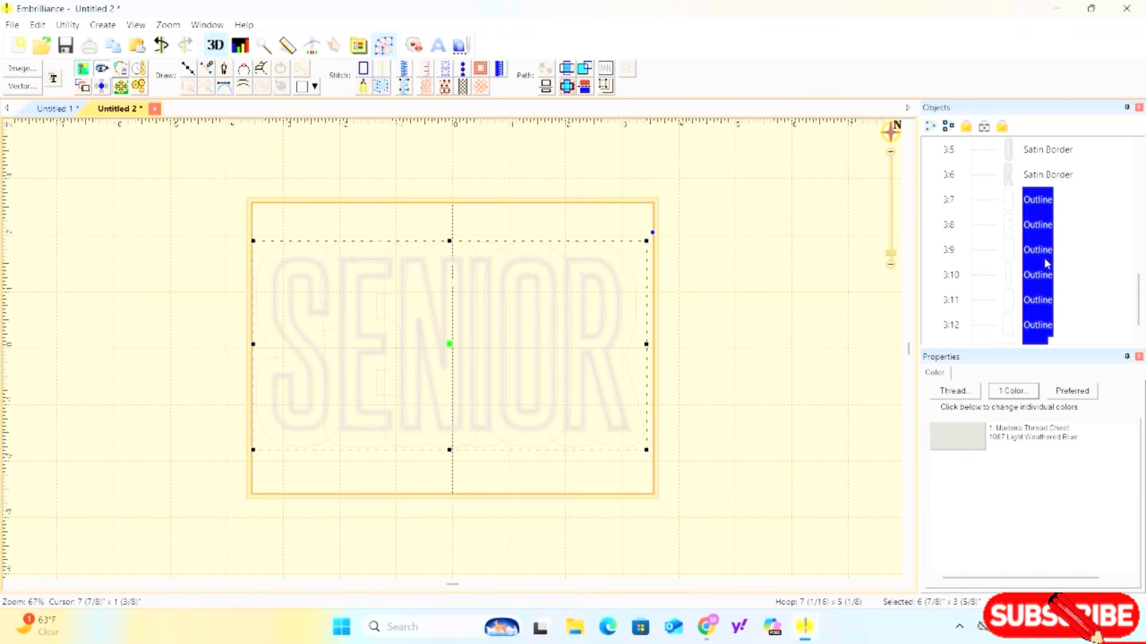
{"action": "scroll", "coordinate": [1043, 256], "scroll_direction": "down", "scroll_amount": 1}
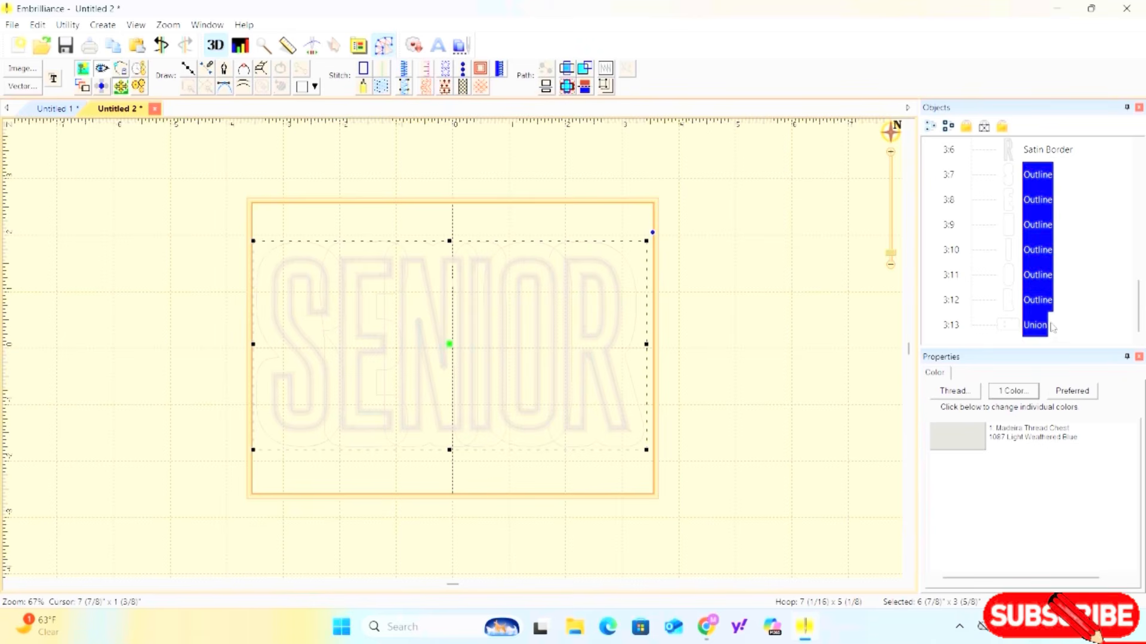
{"action": "left_click", "coordinate": [1068, 302]}
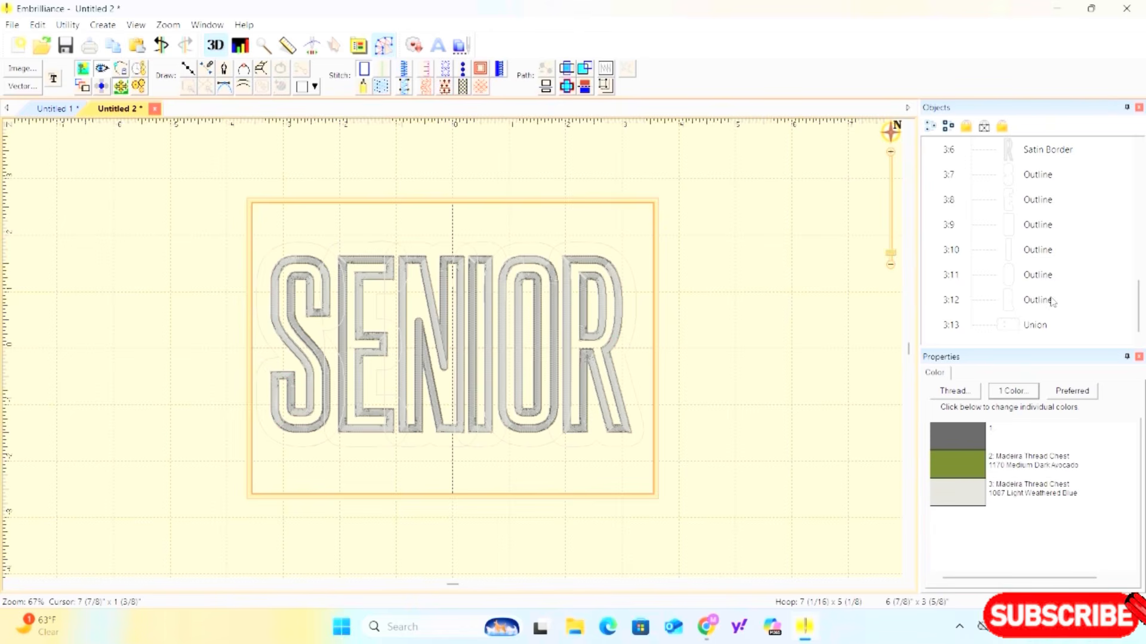
Delete the six separate inflated letter outlines below the satin borders, keeping only the Union shape.
{"action": "left_click", "coordinate": [1027, 182]}
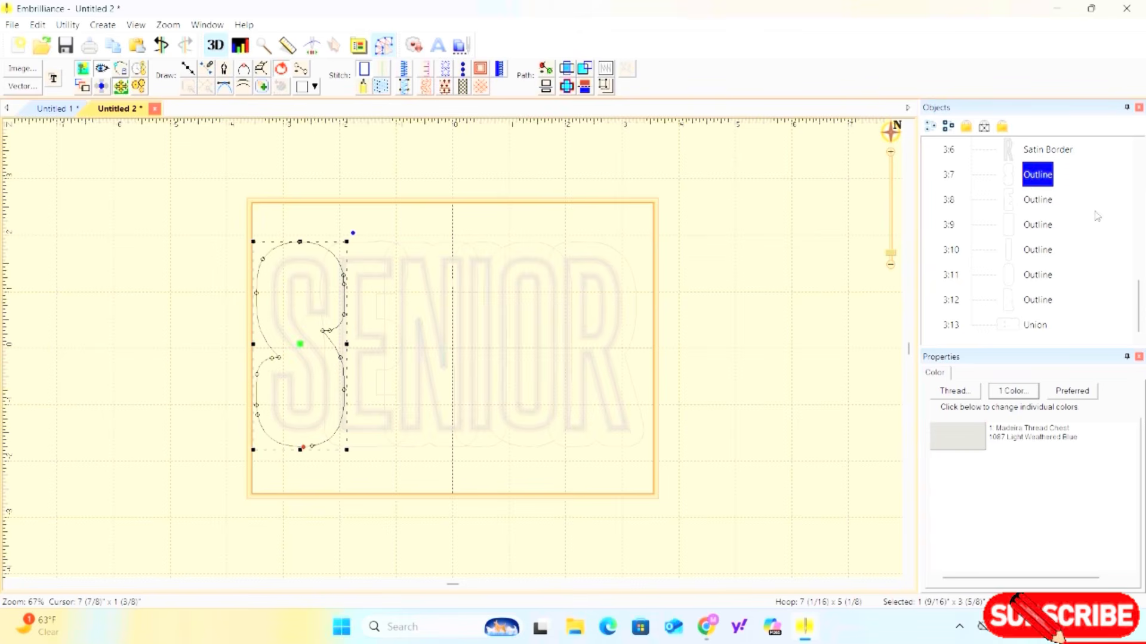
{"action": "left_click", "coordinate": [1038, 204], "text": "ctrl"}
{"action": "left_click", "coordinate": [1036, 295], "text": "shift"}
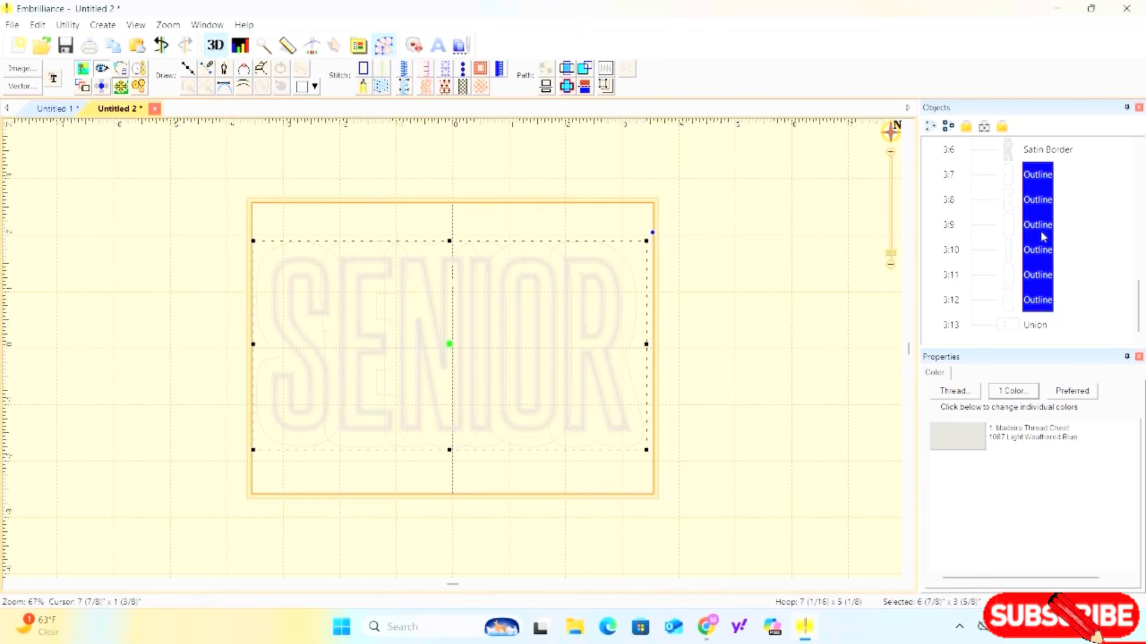
{"action": "key", "text": "Delete"}
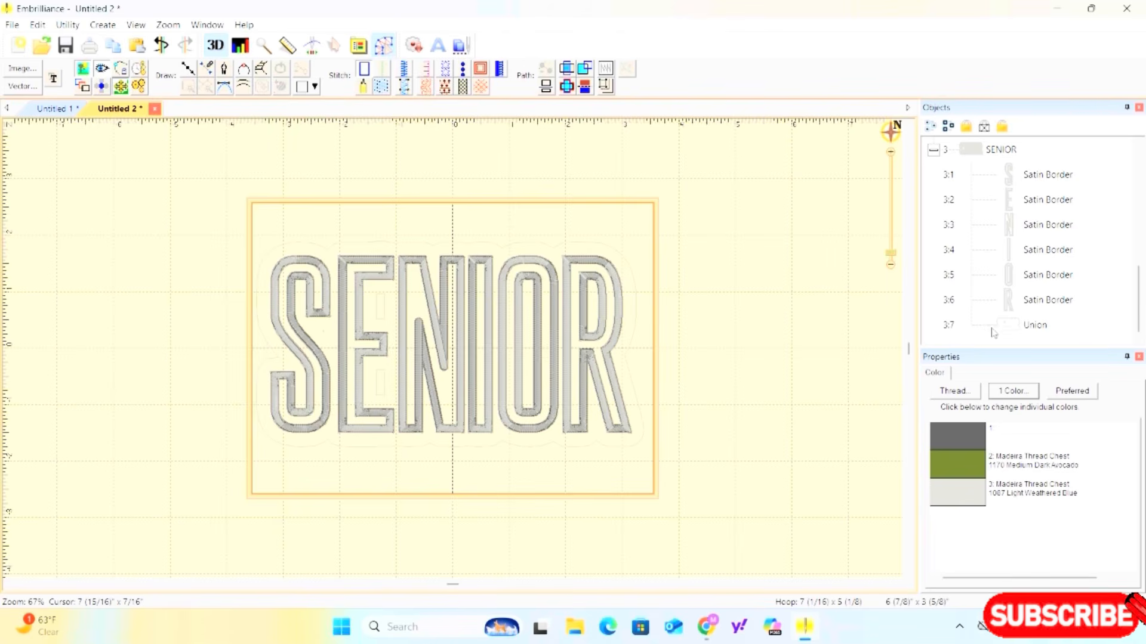
Delete the tiny leftover hole between the S and the E in the Union shape.
{"action": "scroll", "coordinate": [379, 311], "scroll_direction": "up", "scroll_amount": 3}
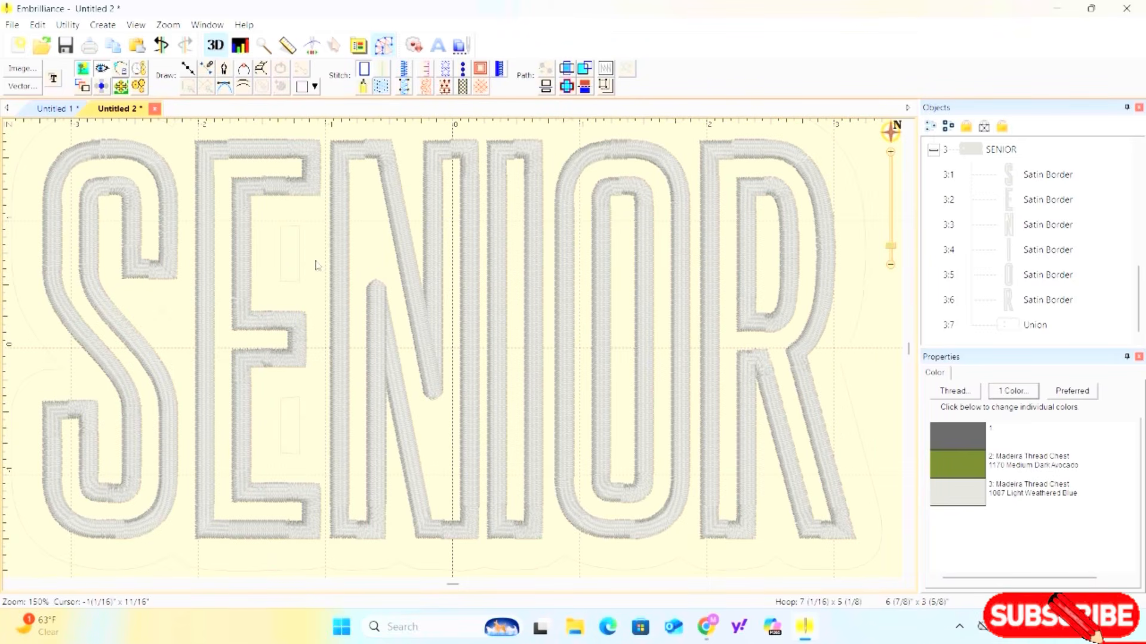
{"action": "left_click", "coordinate": [161, 315]}
{"action": "right_click", "coordinate": [161, 311]}
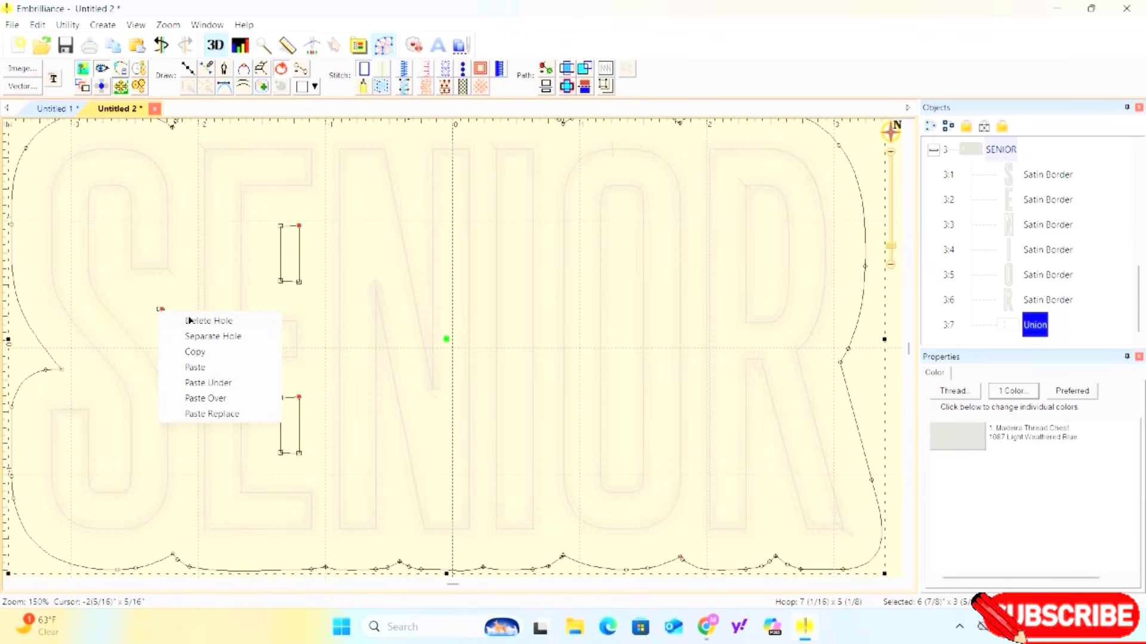
{"action": "left_click", "coordinate": [189, 321]}
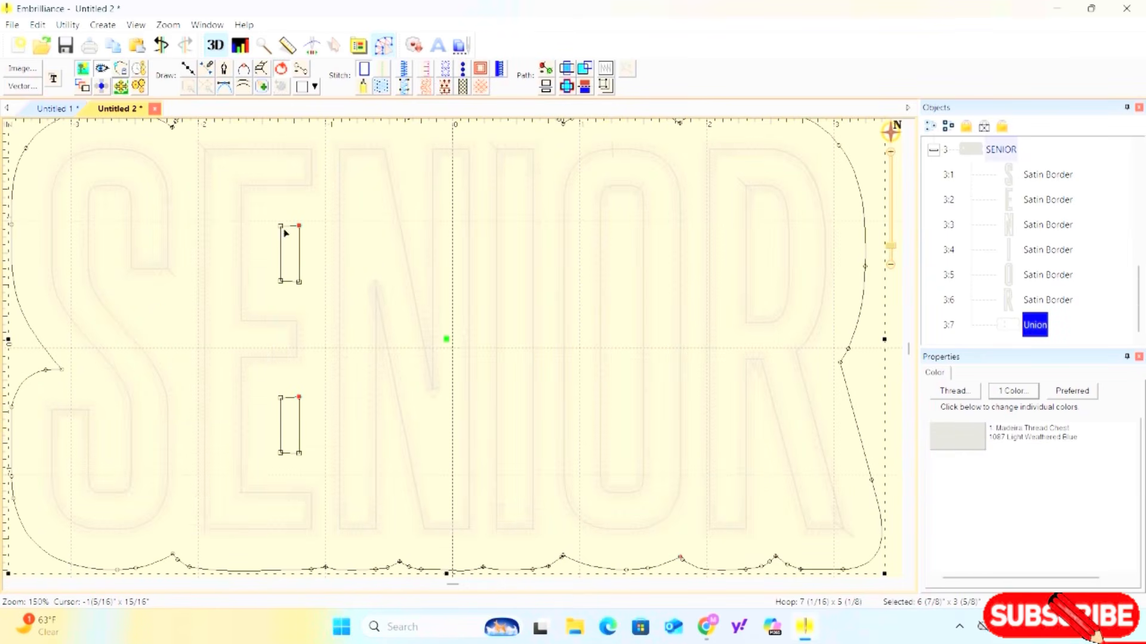
{"action": "right_click", "coordinate": [295, 255]}
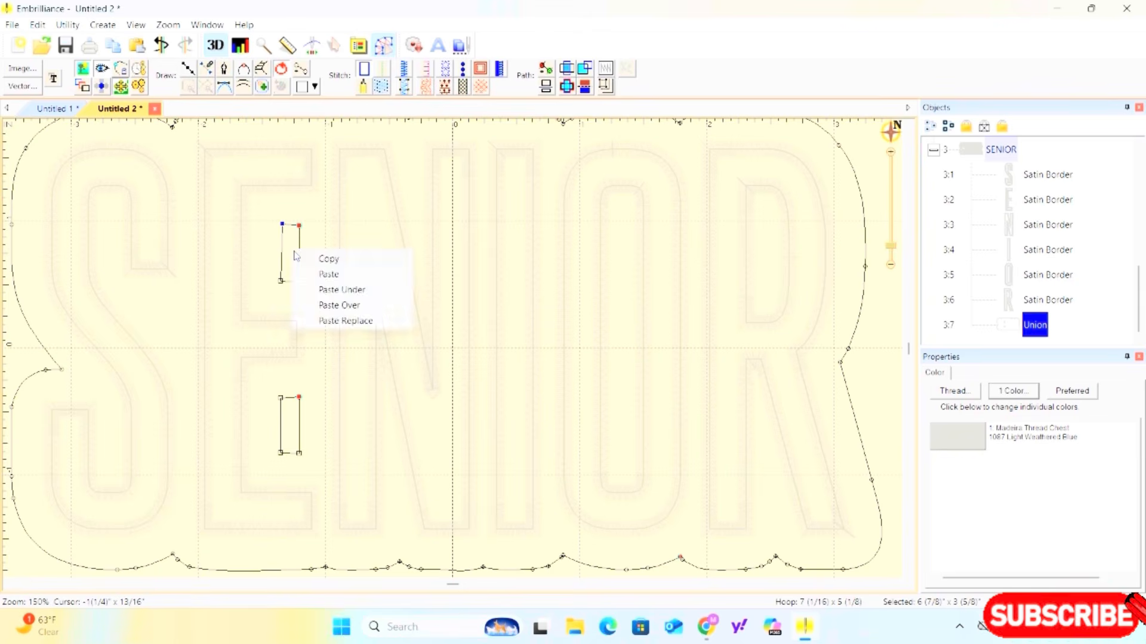
{"action": "left_click", "coordinate": [284, 255]}
{"action": "left_click", "coordinate": [281, 256]}
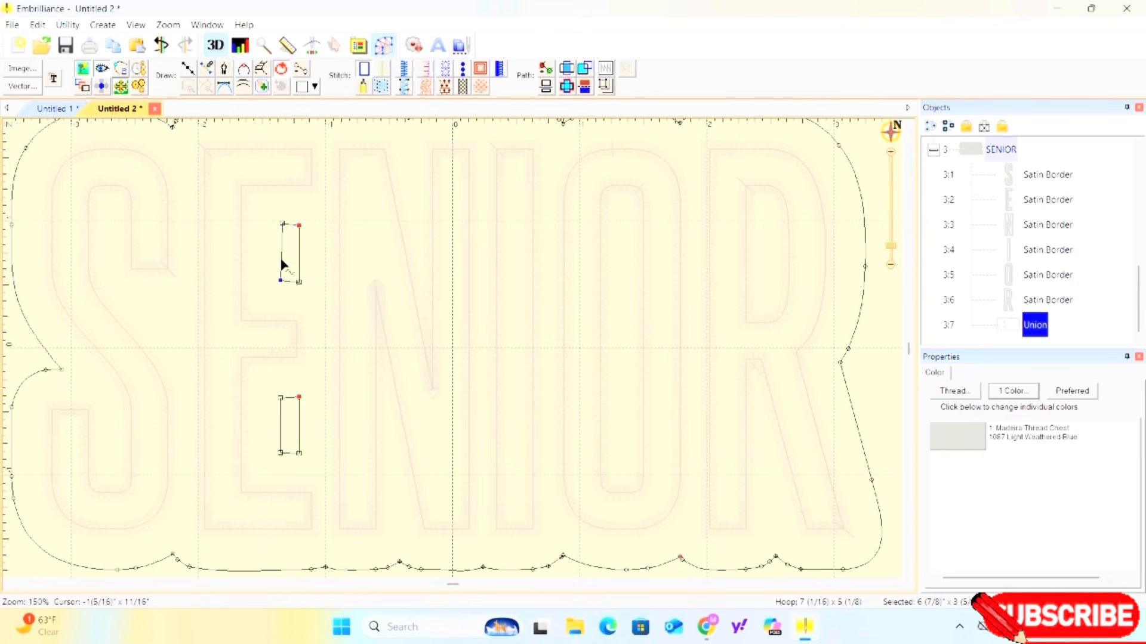
{"action": "right_click", "coordinate": [280, 255]}
{"action": "left_click", "coordinate": [279, 253]}
{"action": "left_click", "coordinate": [286, 227]}
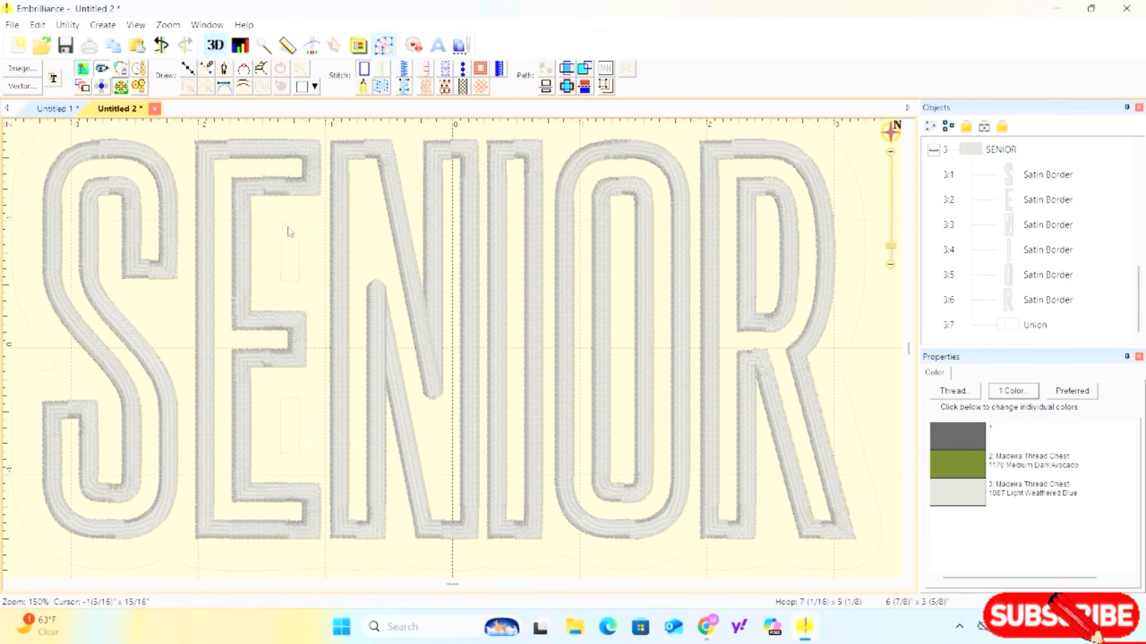
{"action": "left_click", "coordinate": [294, 226]}
{"action": "right_click", "coordinate": [293, 242]}
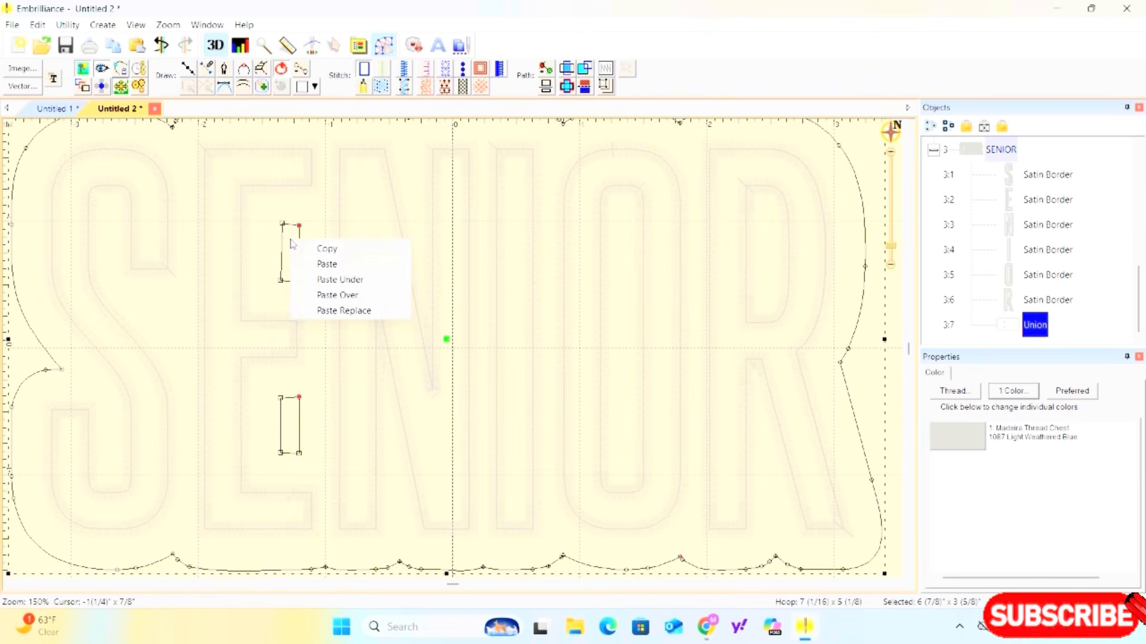
{"action": "left_click", "coordinate": [287, 253]}
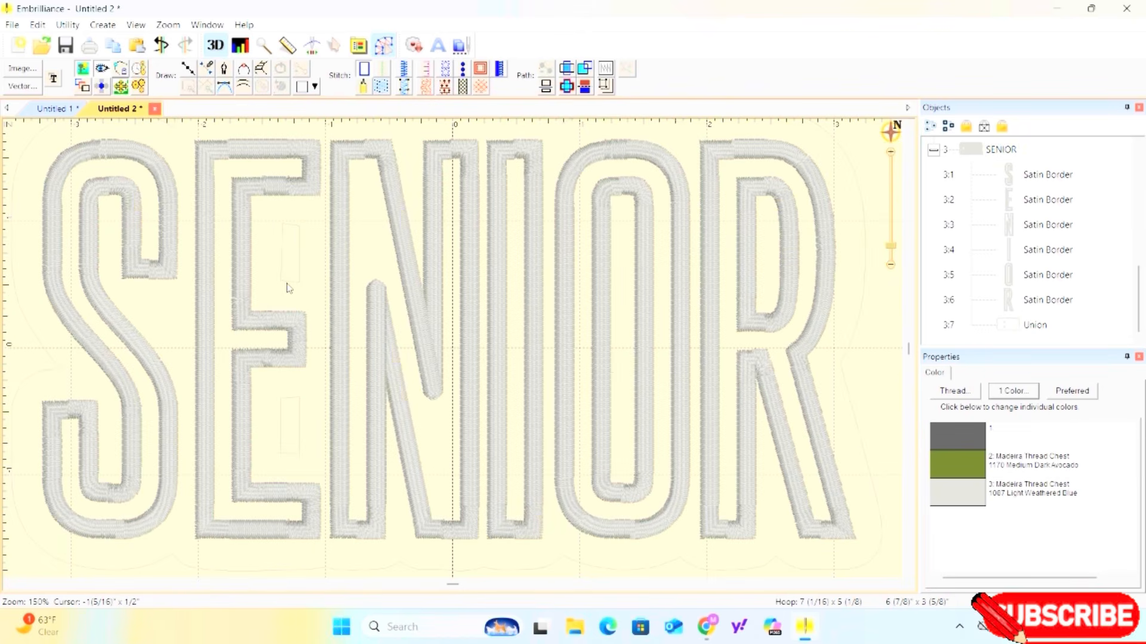
Delete the upper rectangular hole beside the E's arms from the Union shape.
{"action": "left_click", "coordinate": [287, 283]}
{"action": "right_click", "coordinate": [287, 283]}
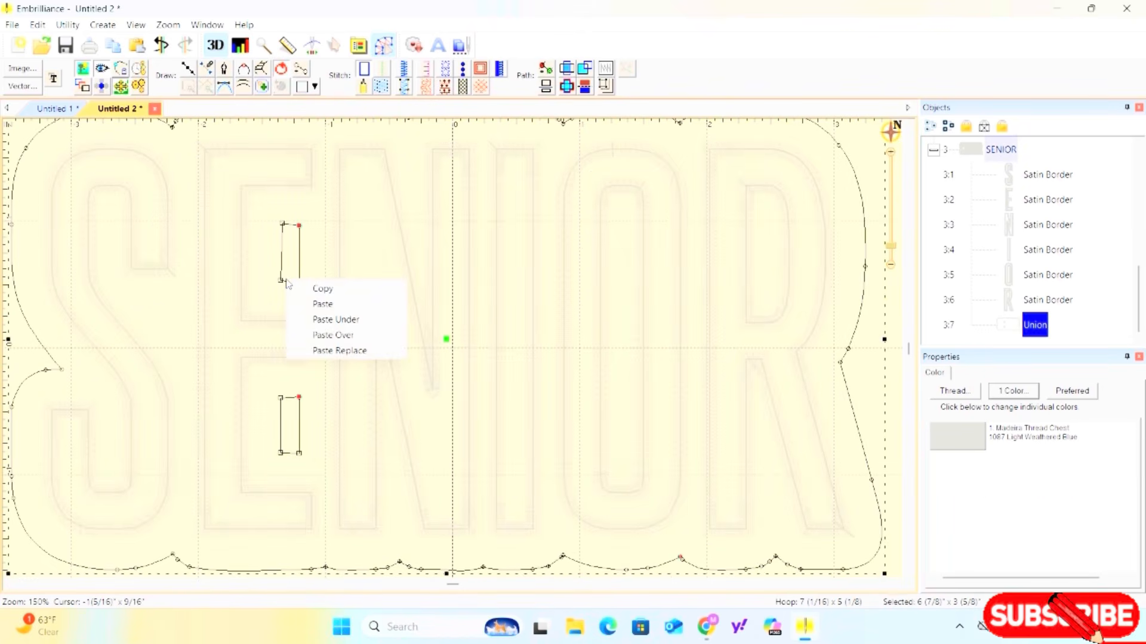
{"action": "left_click", "coordinate": [285, 265]}
{"action": "right_click", "coordinate": [287, 257]}
{"action": "left_click", "coordinate": [323, 260]}
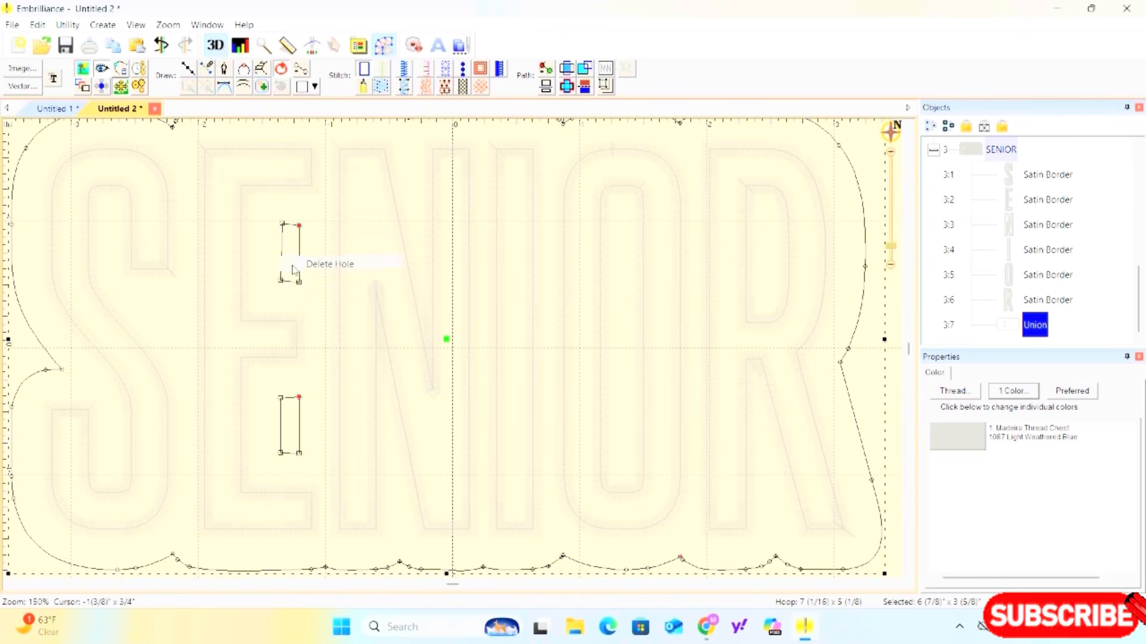
Delete the lower rectangular hole beside the E's arms from the Union shape.
{"action": "right_click", "coordinate": [293, 426]}
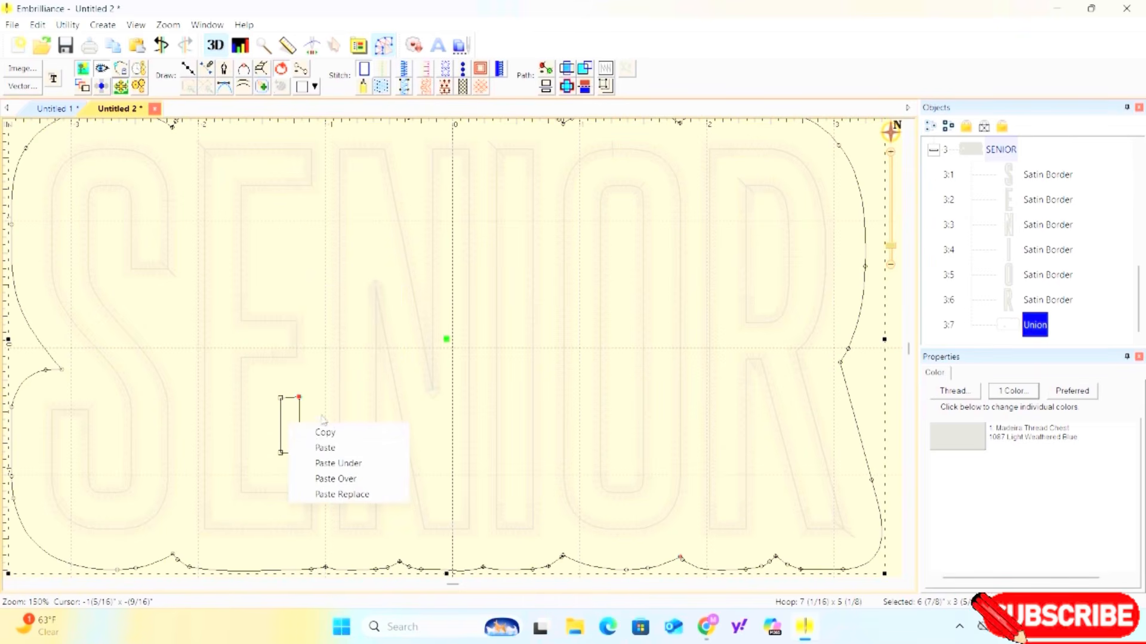
{"action": "right_click", "coordinate": [311, 415]}
{"action": "right_click", "coordinate": [272, 417]}
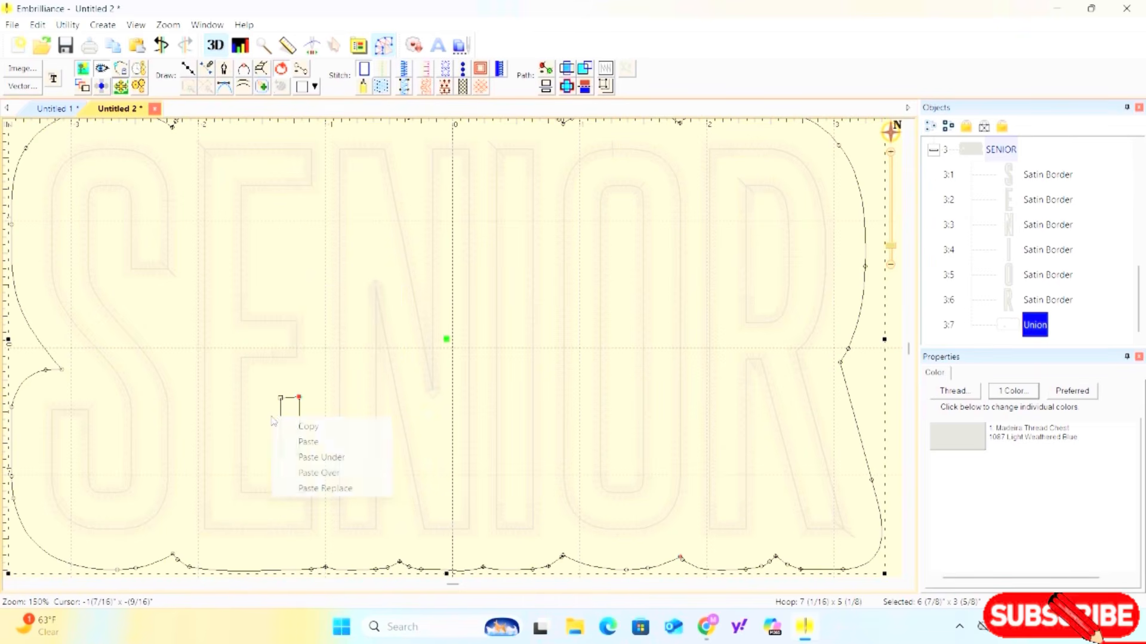
{"action": "left_click", "coordinate": [281, 392]}
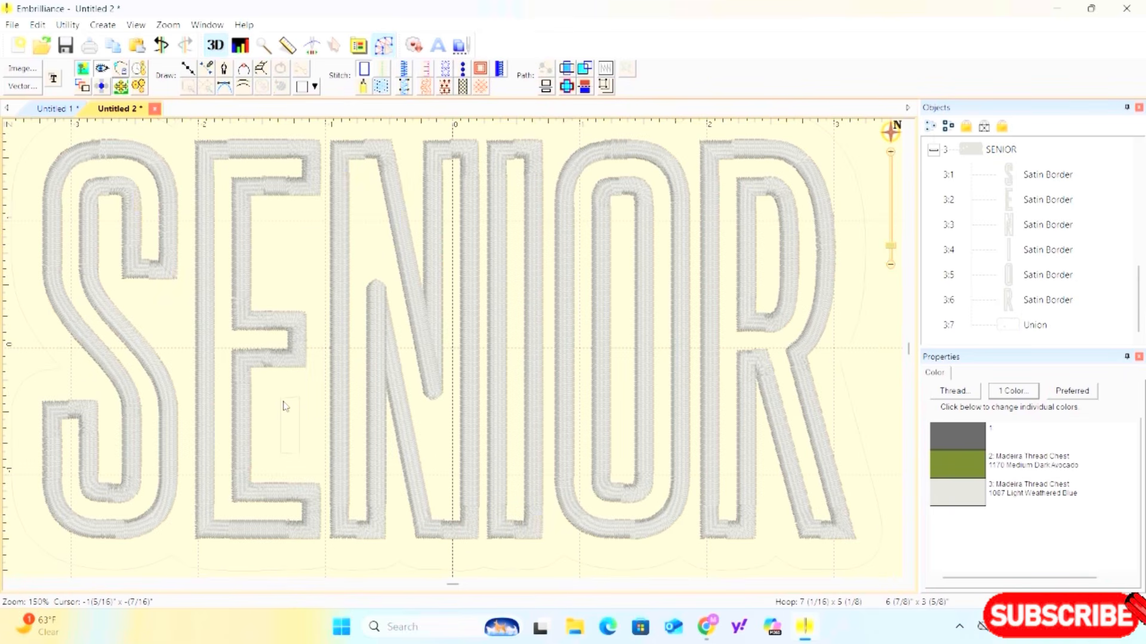
{"action": "right_click", "coordinate": [284, 405]}
{"action": "left_click", "coordinate": [332, 411]}
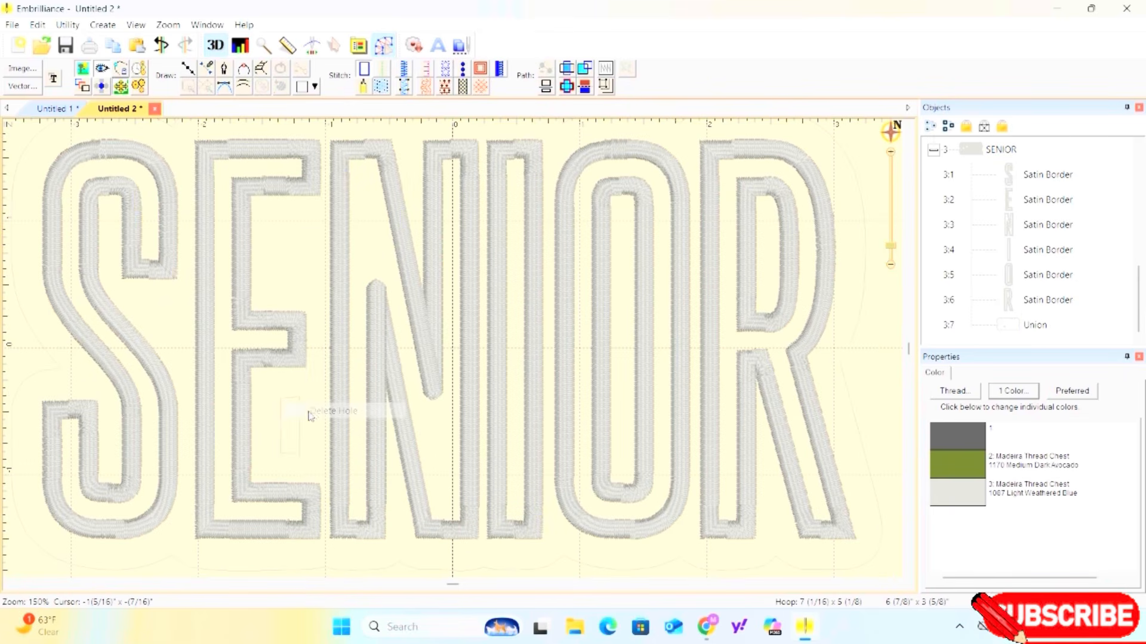
{"action": "scroll", "coordinate": [302, 315], "scroll_direction": "down", "scroll_amount": 1}
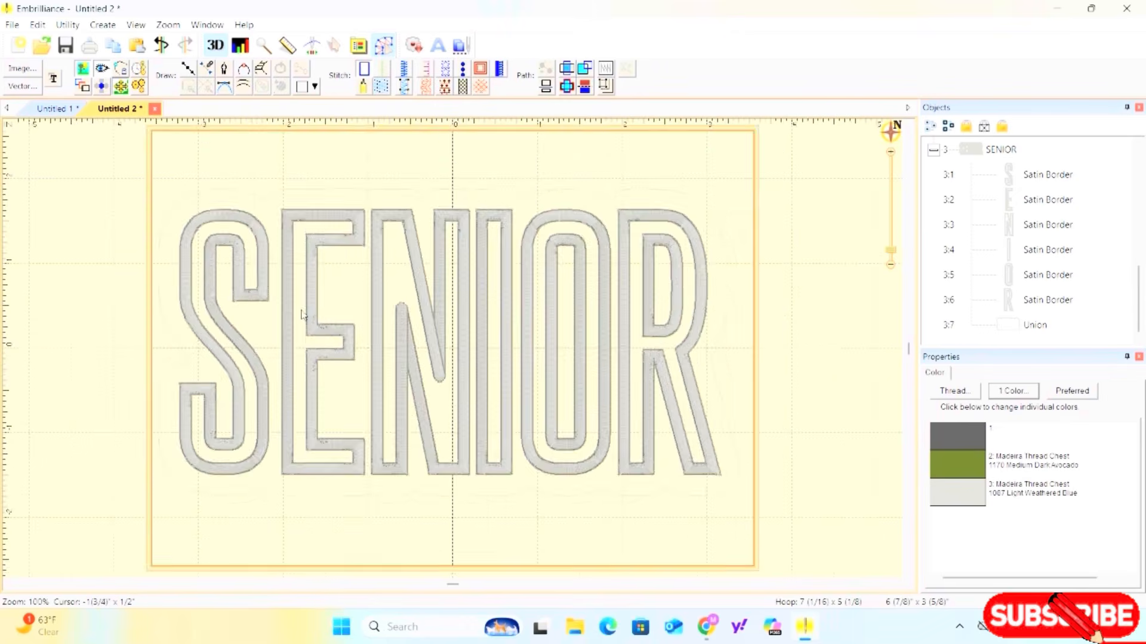
{"action": "scroll", "coordinate": [318, 319], "scroll_direction": "down", "scroll_amount": 1}
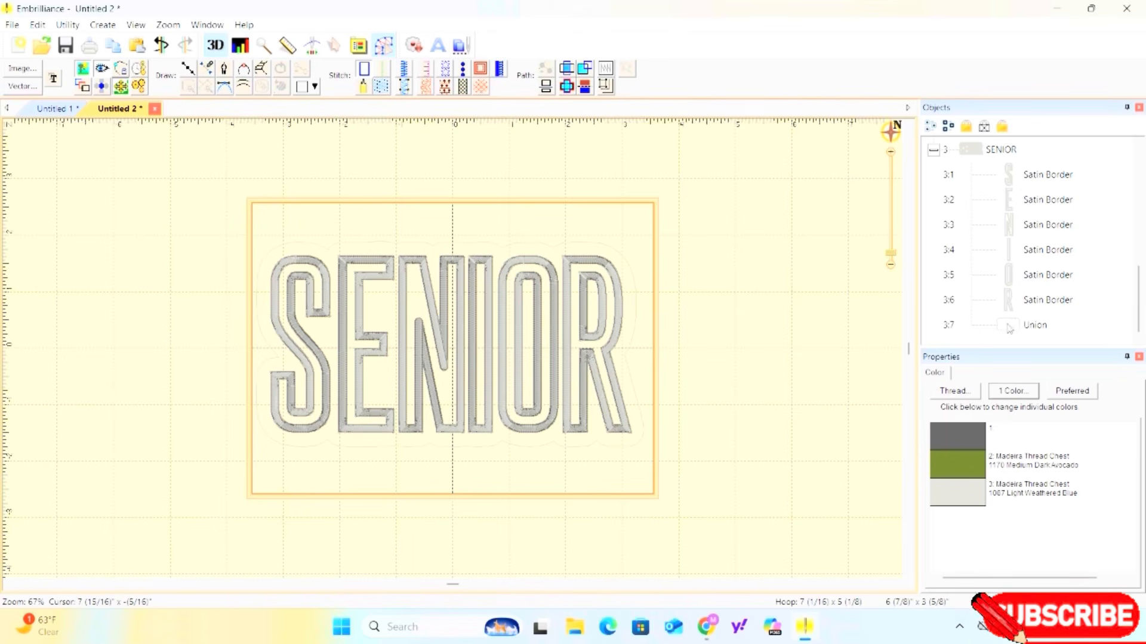
Select the Union shape and examine its interior and scalloped edge around the whole SENIOR lettering.
{"action": "left_click", "coordinate": [1037, 326]}
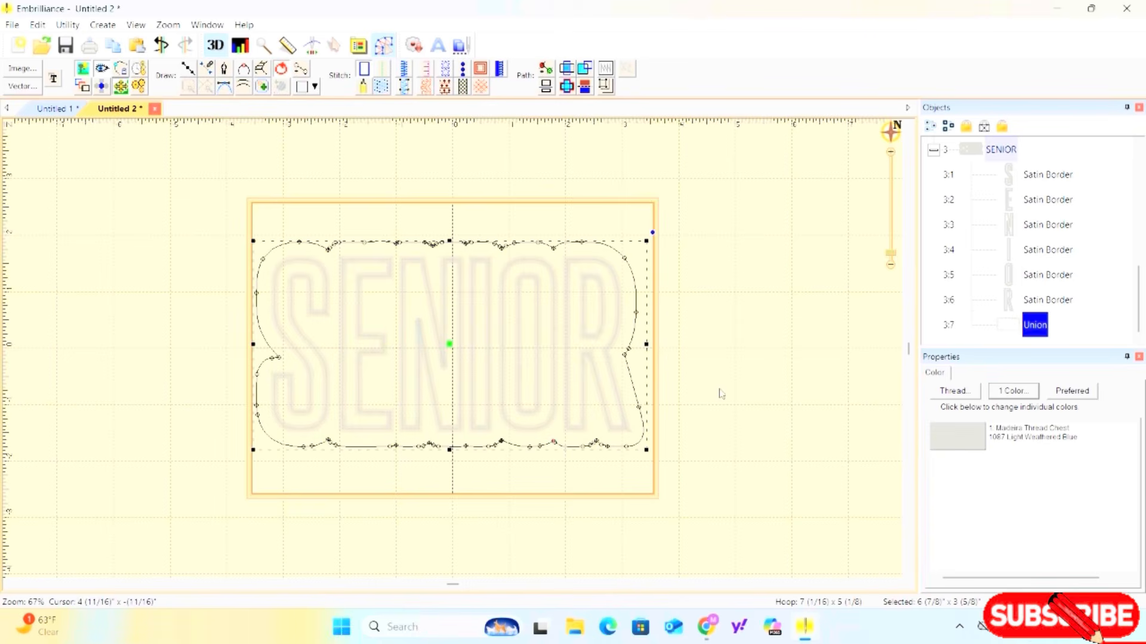
{"action": "scroll", "coordinate": [320, 247], "scroll_direction": "up", "scroll_amount": 2}
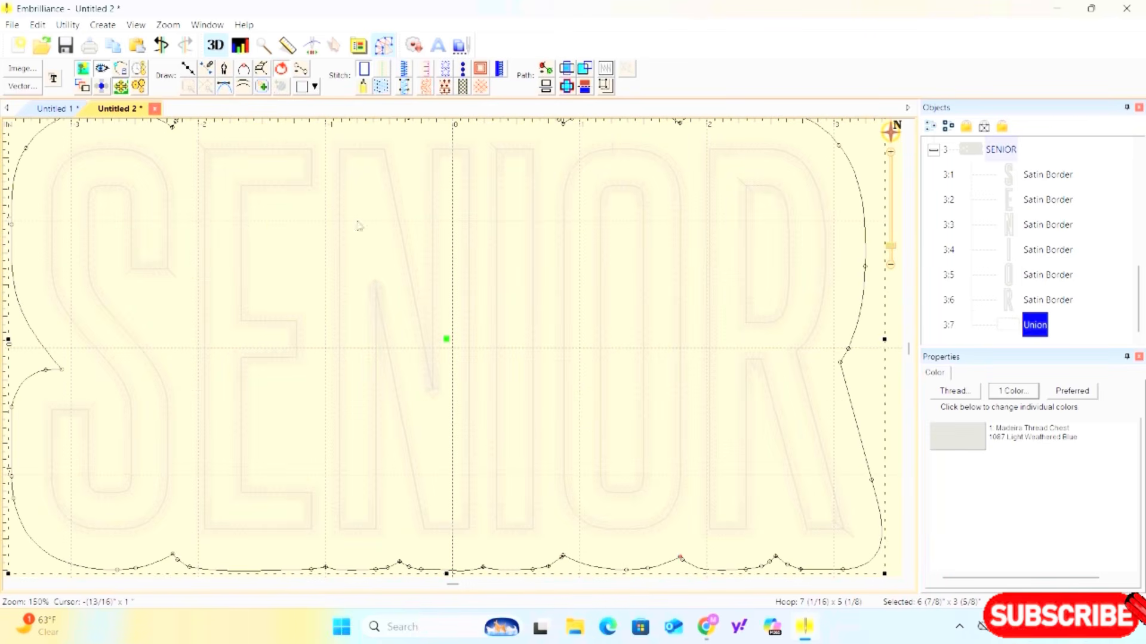
{"action": "scroll", "coordinate": [447, 185], "scroll_direction": "down", "scroll_amount": 2}
{"action": "scroll", "coordinate": [504, 200], "scroll_direction": "up", "scroll_amount": 2}
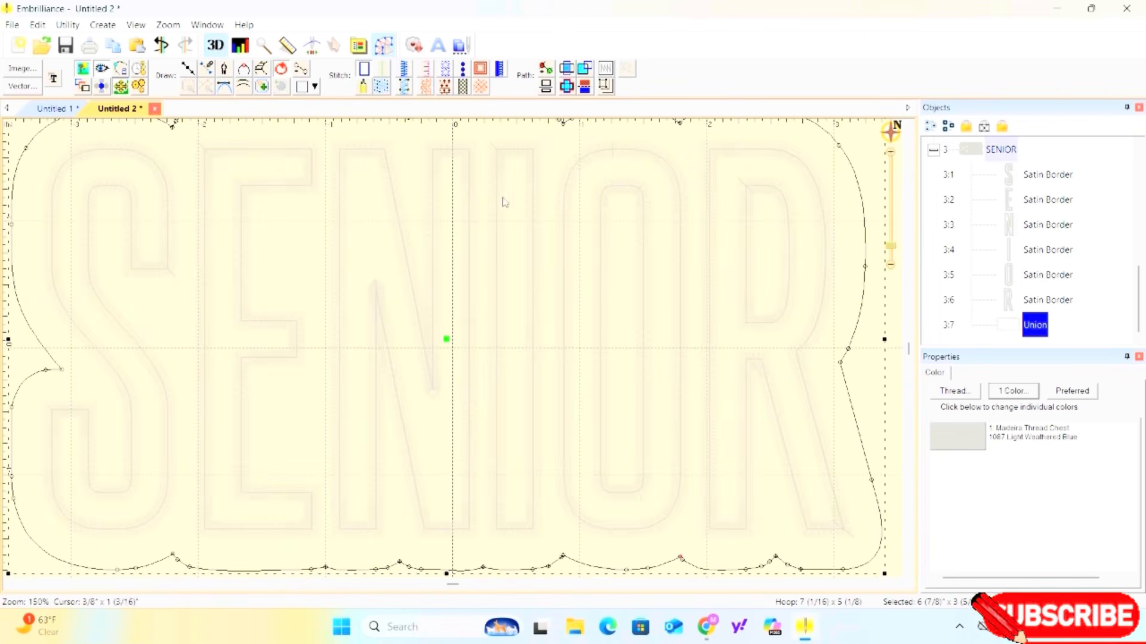
{"action": "scroll", "coordinate": [503, 202], "scroll_direction": "down", "scroll_amount": 3}
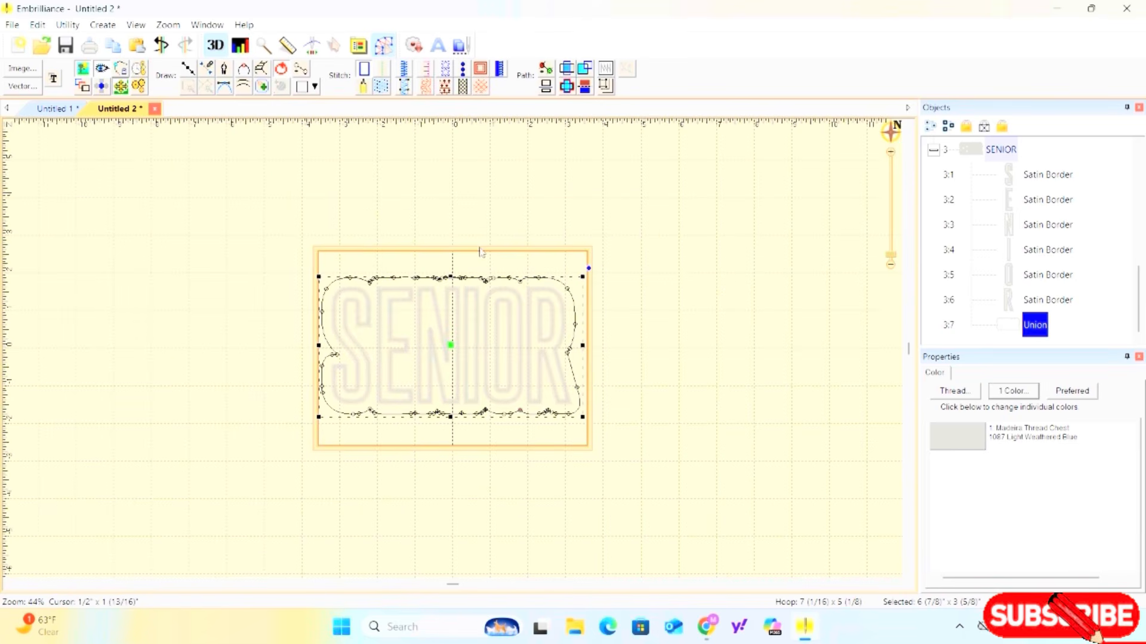
{"action": "scroll", "coordinate": [481, 272], "scroll_direction": "up", "scroll_amount": 2}
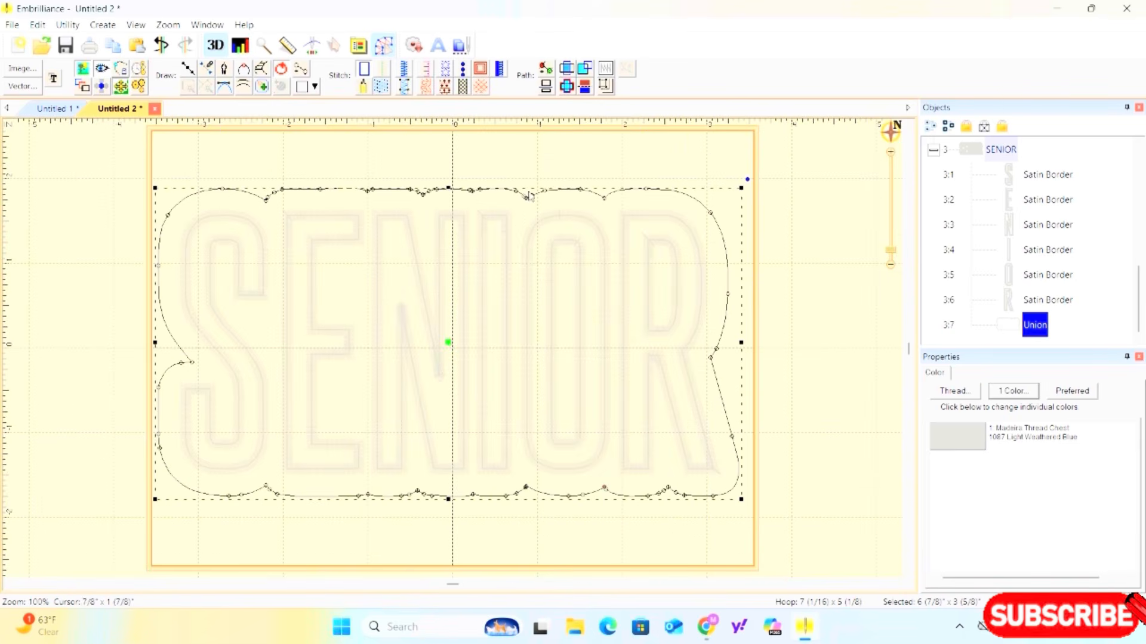
{"action": "scroll", "coordinate": [529, 196], "scroll_direction": "up", "scroll_amount": 1}
{"action": "scroll", "coordinate": [563, 148], "scroll_direction": "down", "scroll_amount": 1}
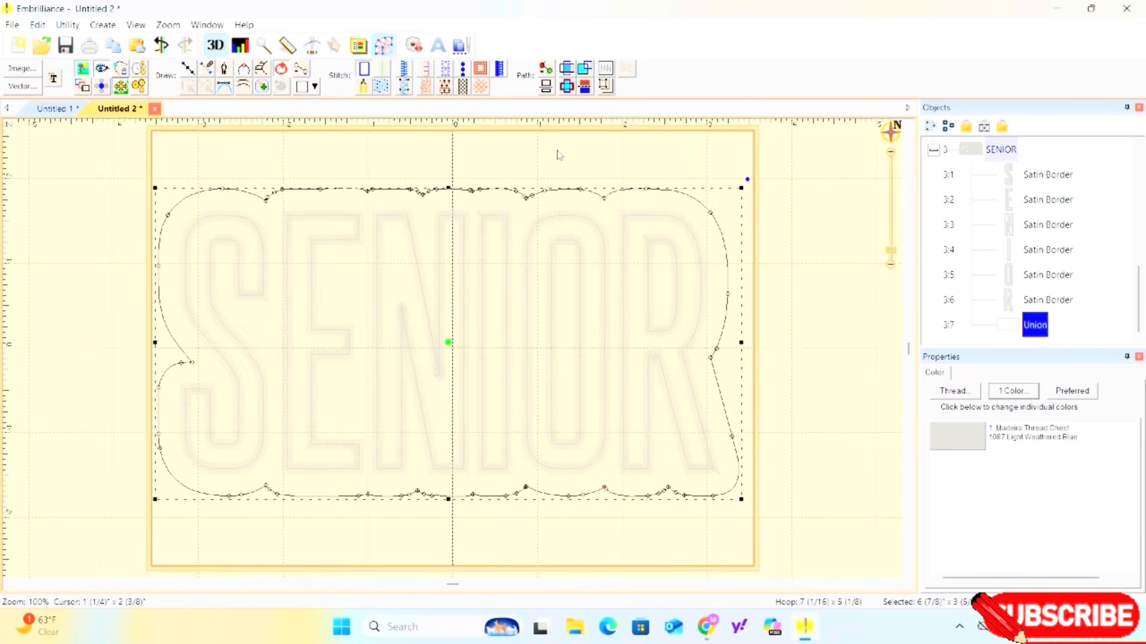
{"action": "scroll", "coordinate": [416, 198], "scroll_direction": "up", "scroll_amount": 1}
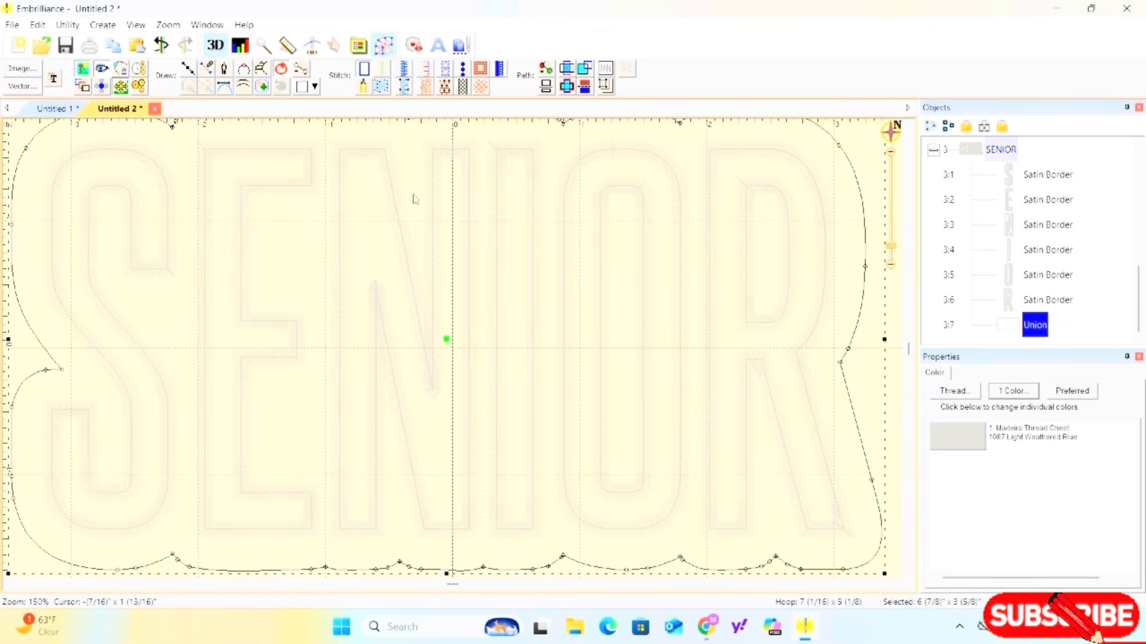
{"action": "scroll", "coordinate": [416, 198], "scroll_direction": "down", "scroll_amount": 1}
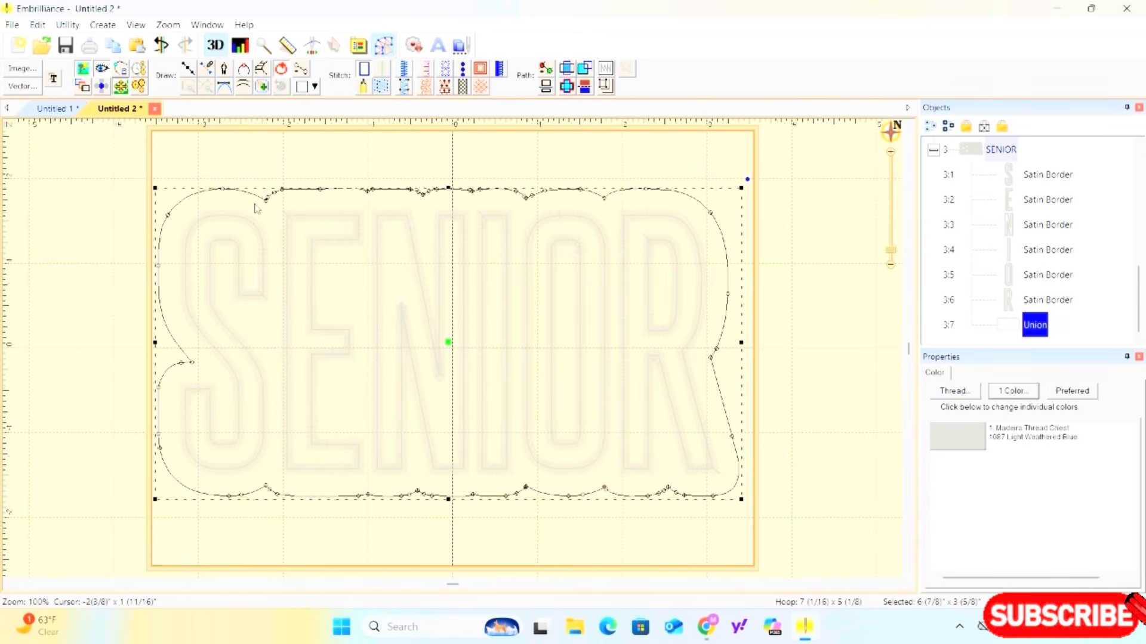
{"action": "scroll", "coordinate": [270, 194], "scroll_direction": "up", "scroll_amount": 2}
{"action": "scroll", "coordinate": [269, 194], "scroll_direction": "down", "scroll_amount": 2}
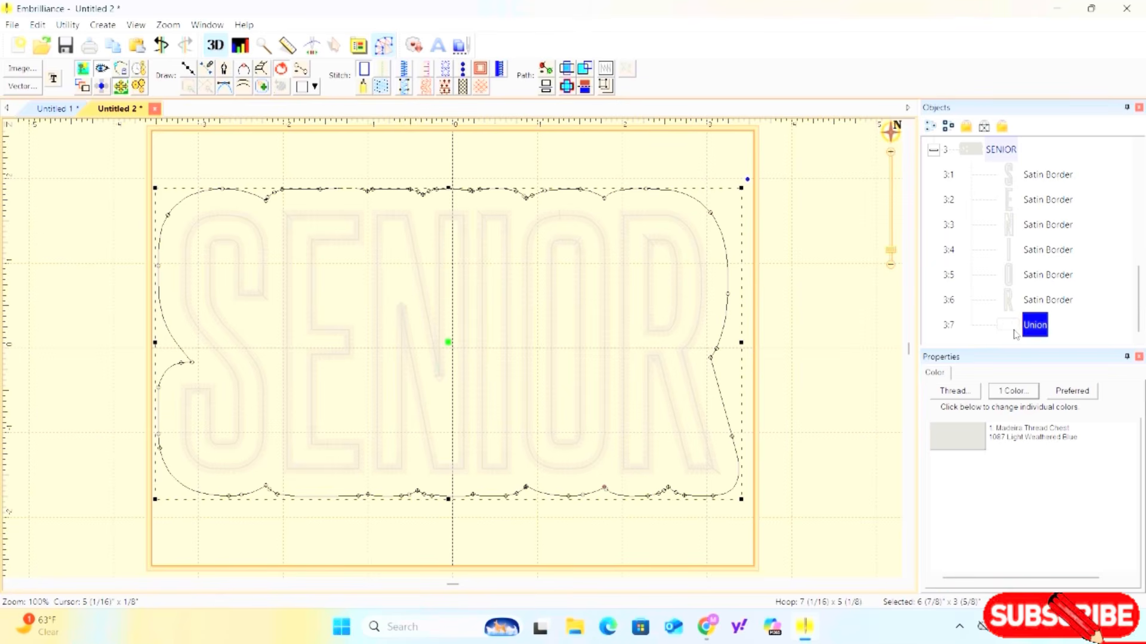
Convert the Union shape to a Run stitch and set its thread to Madeira Thread Chest 1101 Ivy Green.
{"action": "left_click", "coordinate": [383, 71]}
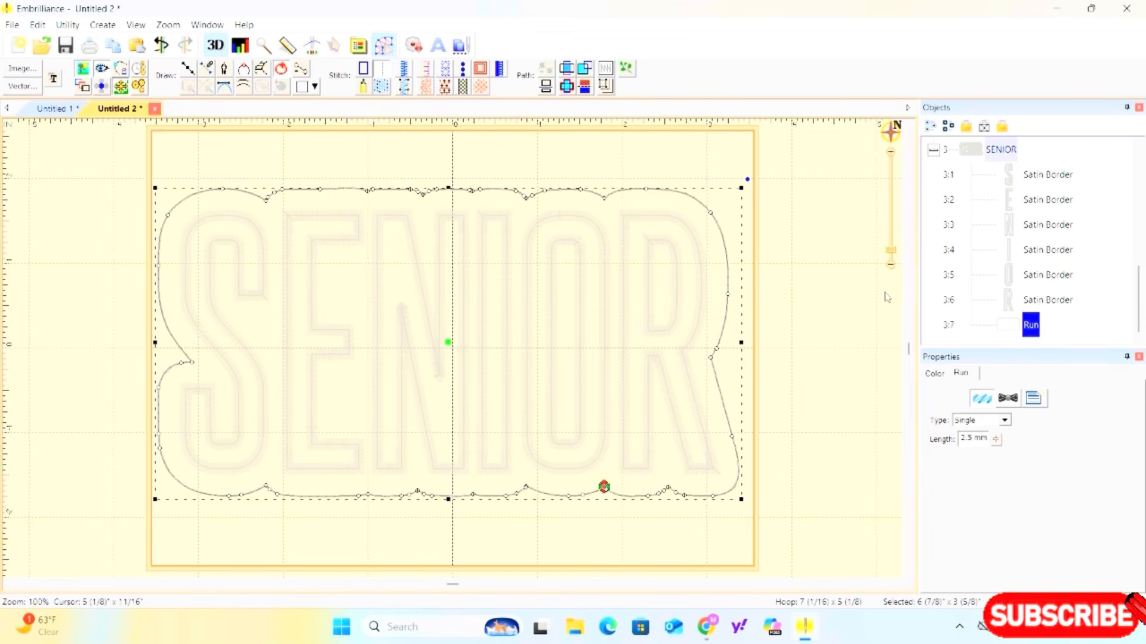
{"action": "left_click", "coordinate": [935, 373]}
{"action": "left_click", "coordinate": [953, 391]}
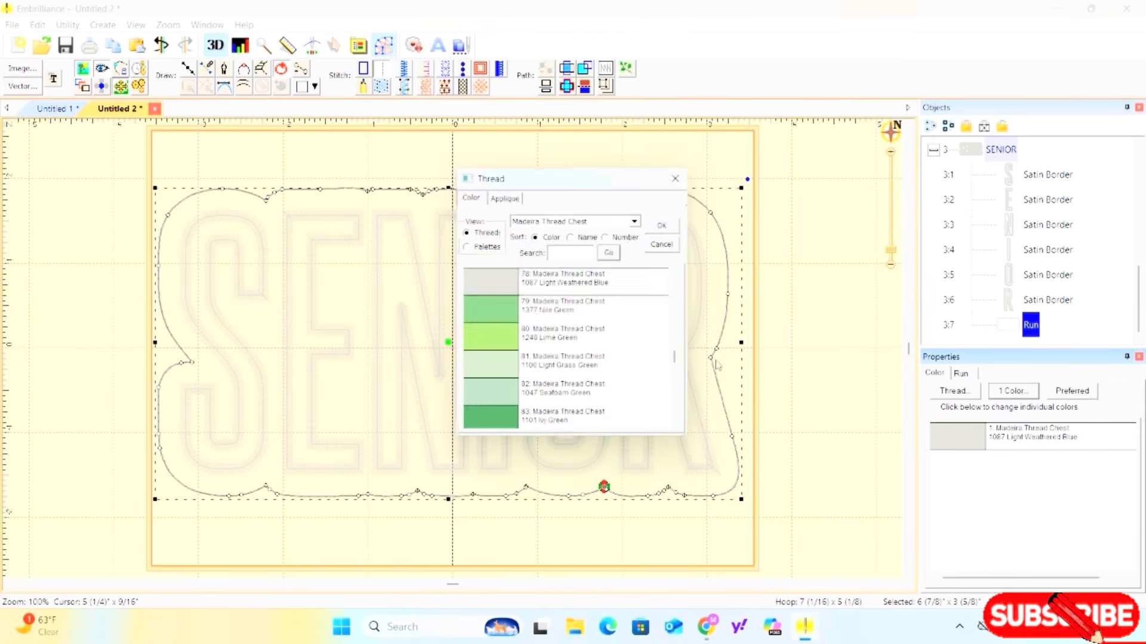
{"action": "left_click", "coordinate": [551, 421]}
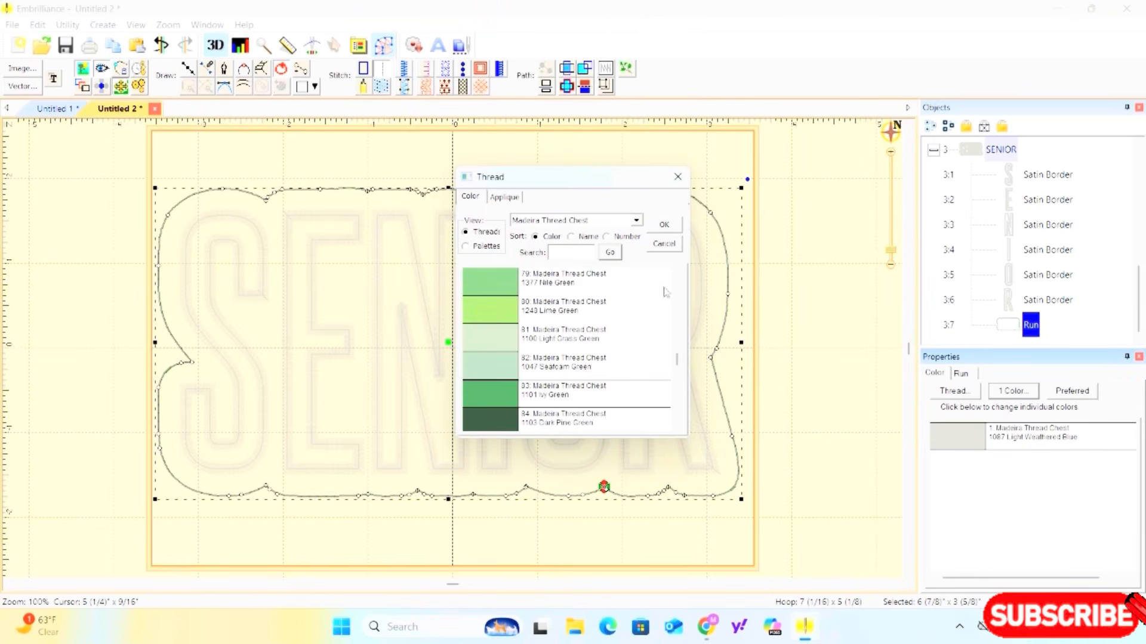
{"action": "left_click", "coordinate": [663, 226]}
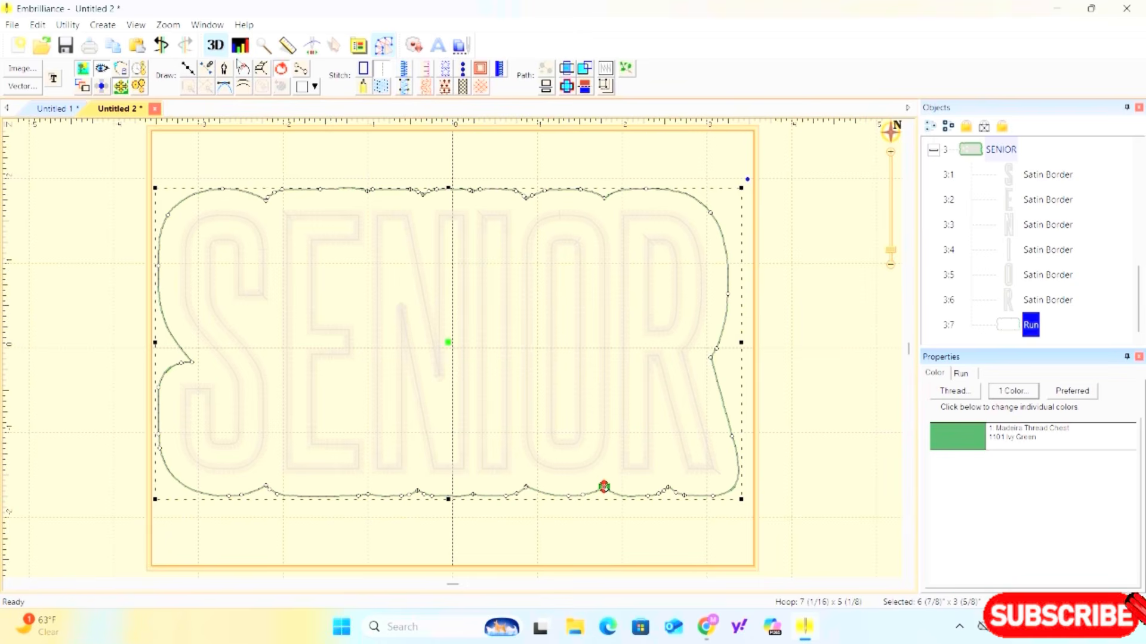
Duplicate the Run background outline and set the copy's thread to Madeira Thread Chest 1103 Dark Pine Green.
{"action": "left_click", "coordinate": [114, 47]}
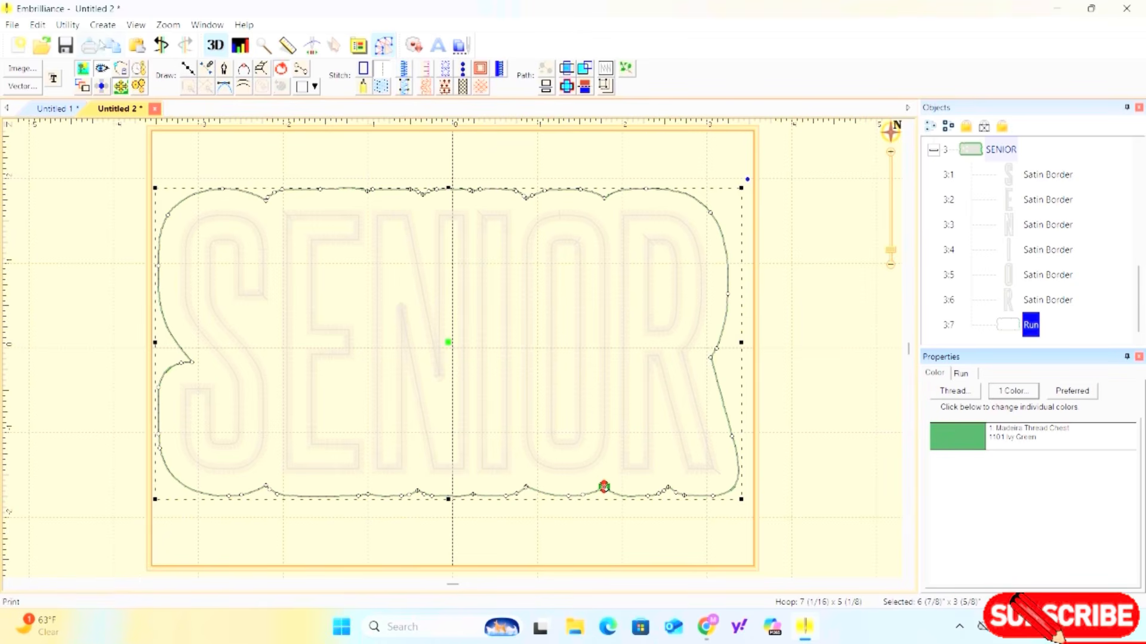
{"action": "left_click", "coordinate": [140, 43]}
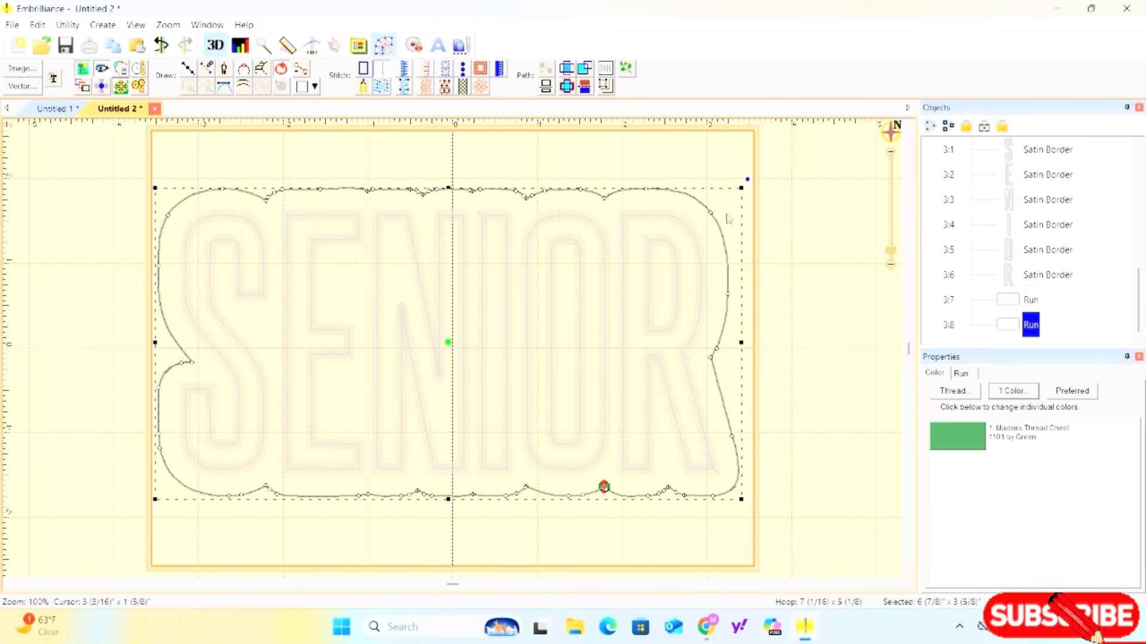
{"action": "left_click", "coordinate": [990, 429]}
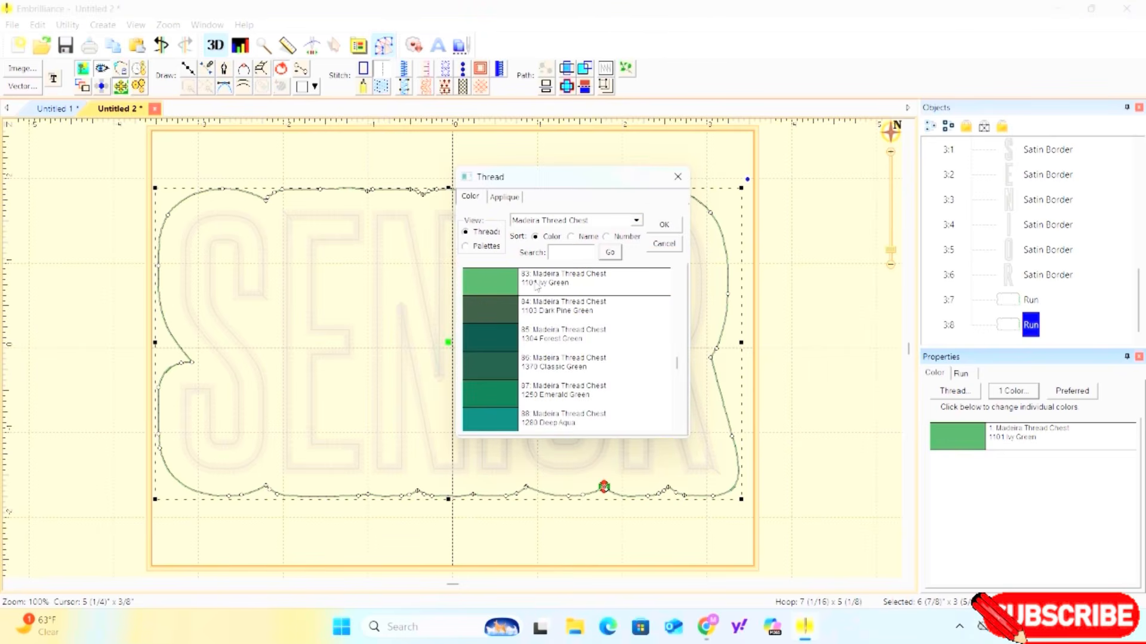
{"action": "left_click", "coordinate": [542, 311]}
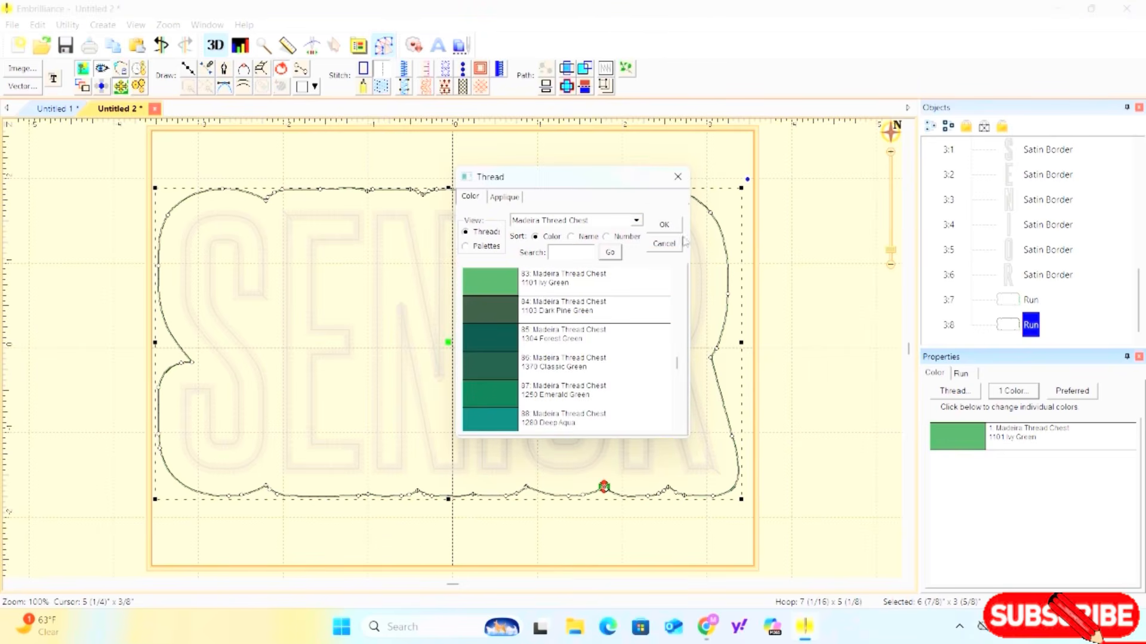
{"action": "left_click", "coordinate": [666, 226]}
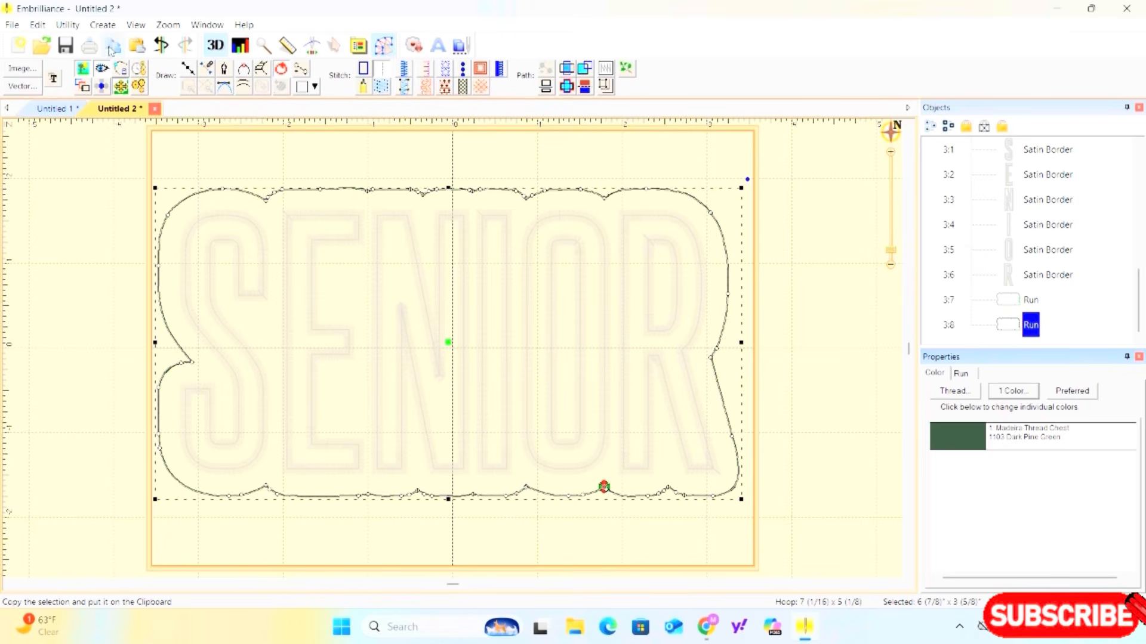
Paste another copy of the background outline and set its thread to Madeira Thread Chest 1279 Medium Aqua.
{"action": "left_click", "coordinate": [136, 45]}
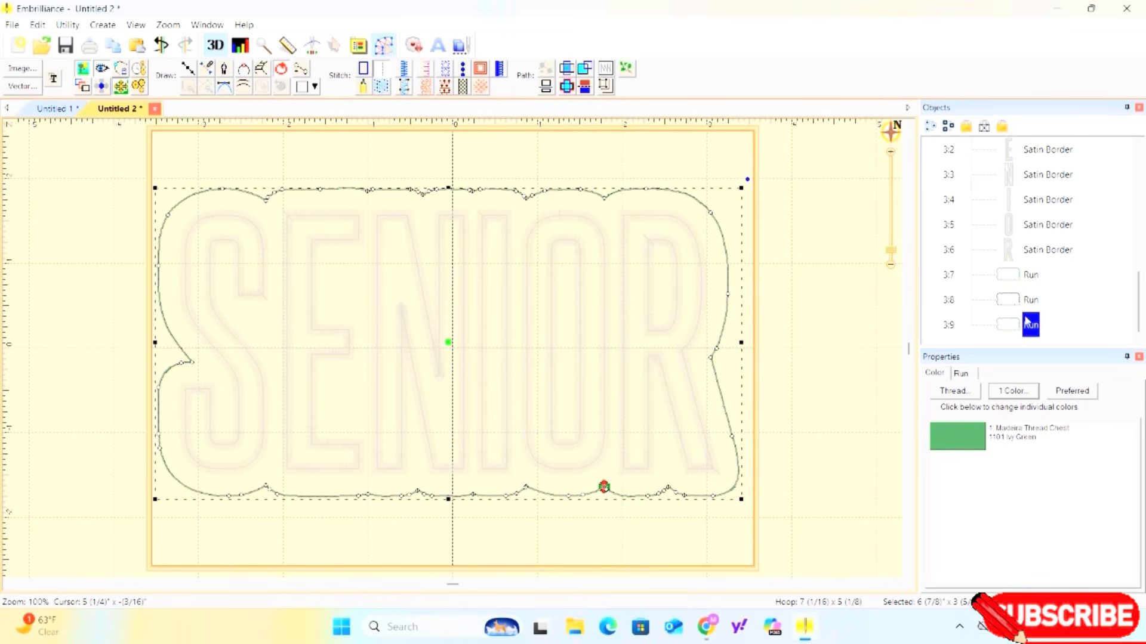
{"action": "left_click", "coordinate": [982, 437]}
{"action": "scroll", "coordinate": [544, 417], "scroll_direction": "down", "scroll_amount": 1}
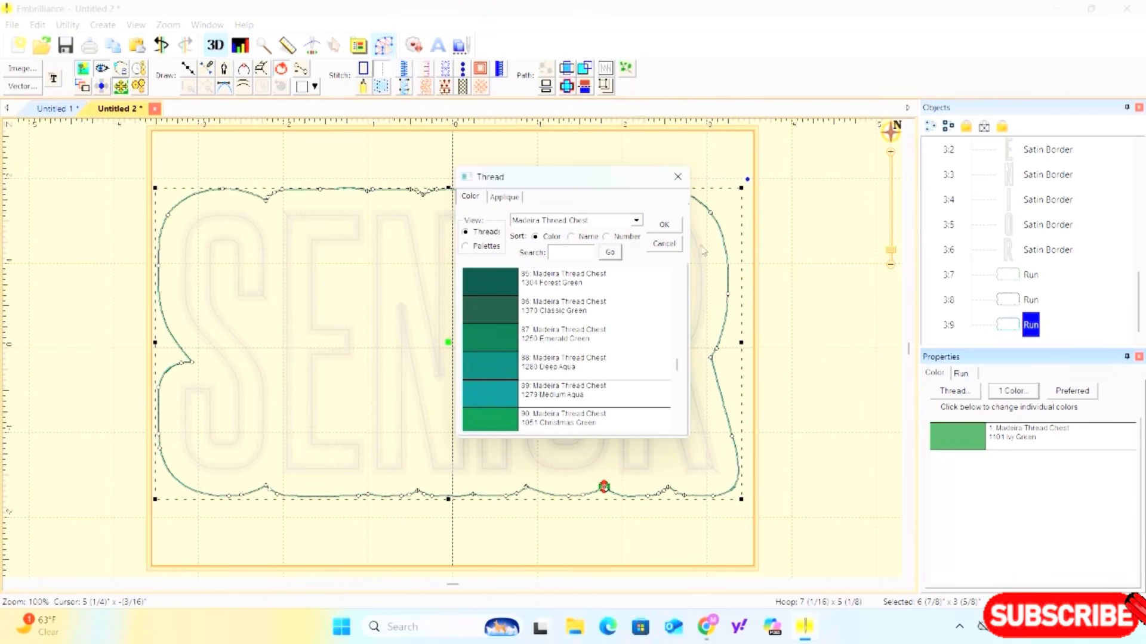
{"action": "left_click", "coordinate": [664, 227]}
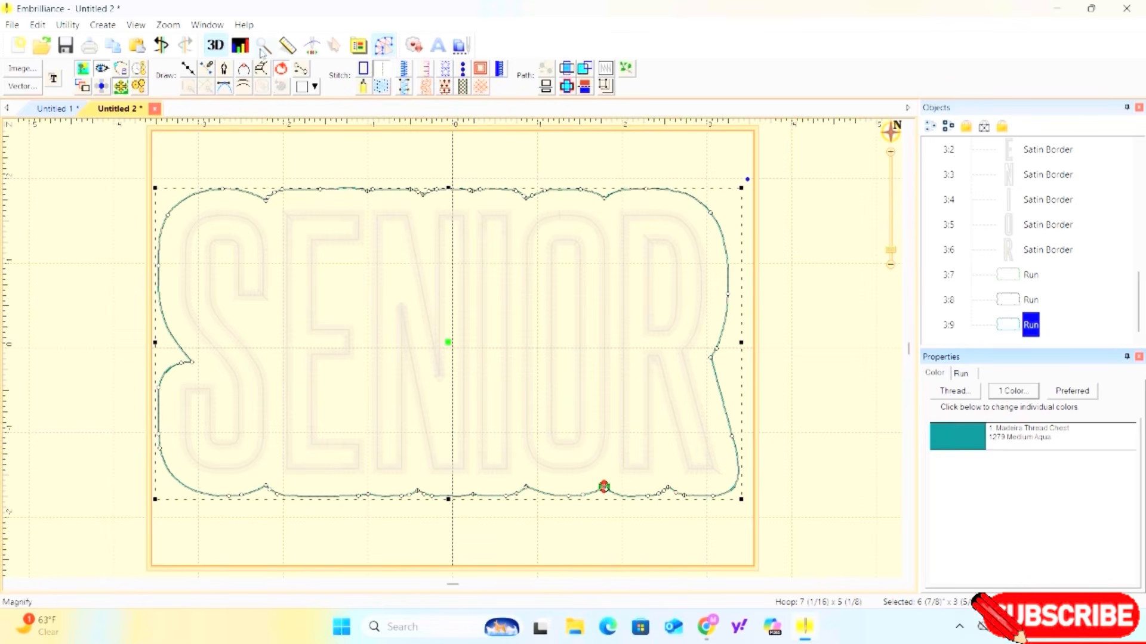
Convert the Medium Aqua outline to a Satin Border and check its Parallel and Zig-Zag underlay options.
{"action": "left_click", "coordinate": [409, 70]}
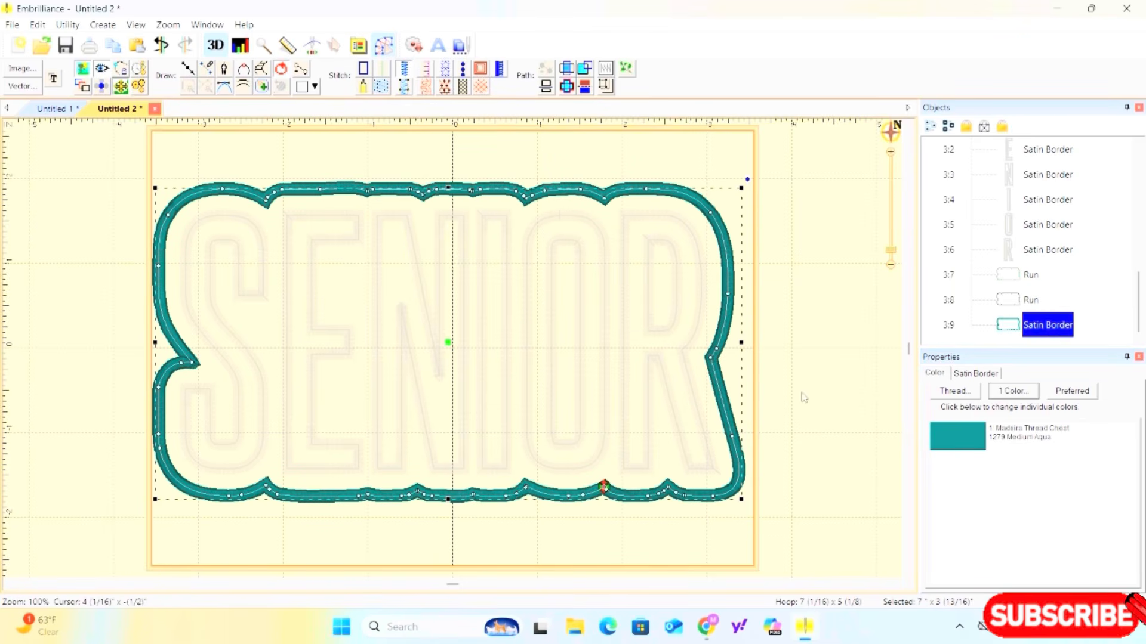
{"action": "left_click", "coordinate": [975, 373]}
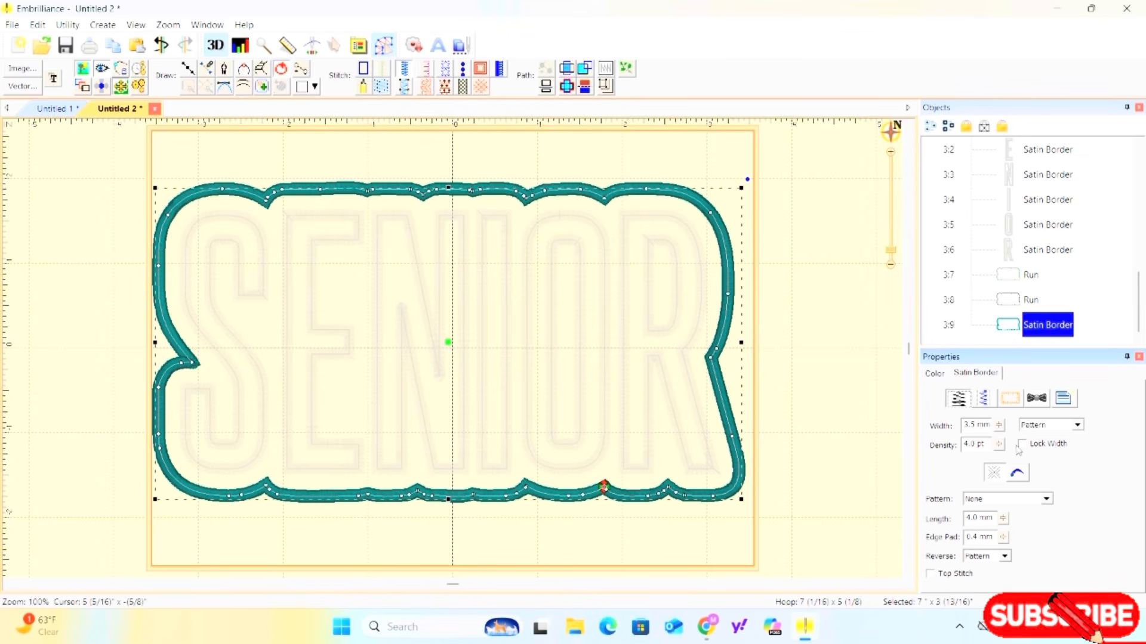
{"action": "left_click", "coordinate": [983, 400]}
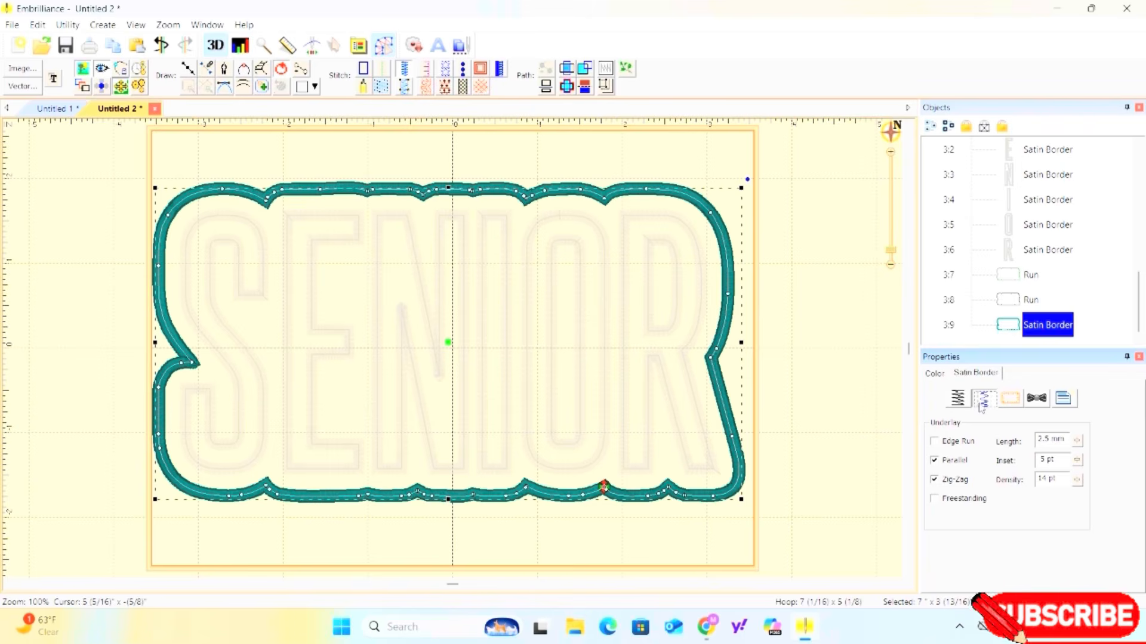
{"action": "left_click", "coordinate": [935, 478]}
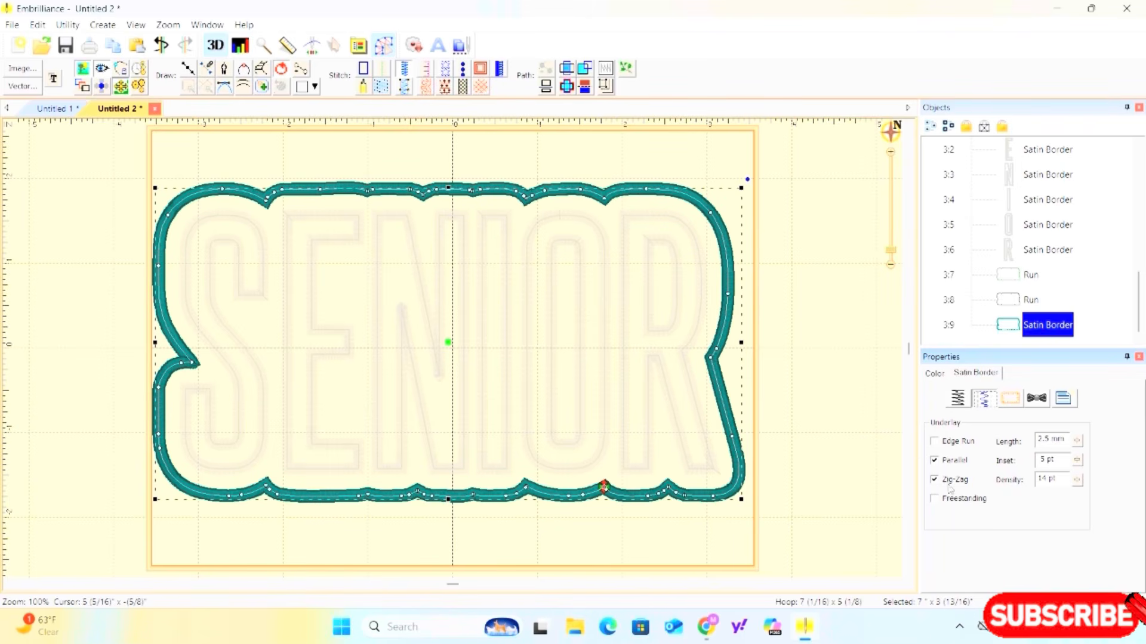
{"action": "left_click", "coordinate": [957, 398]}
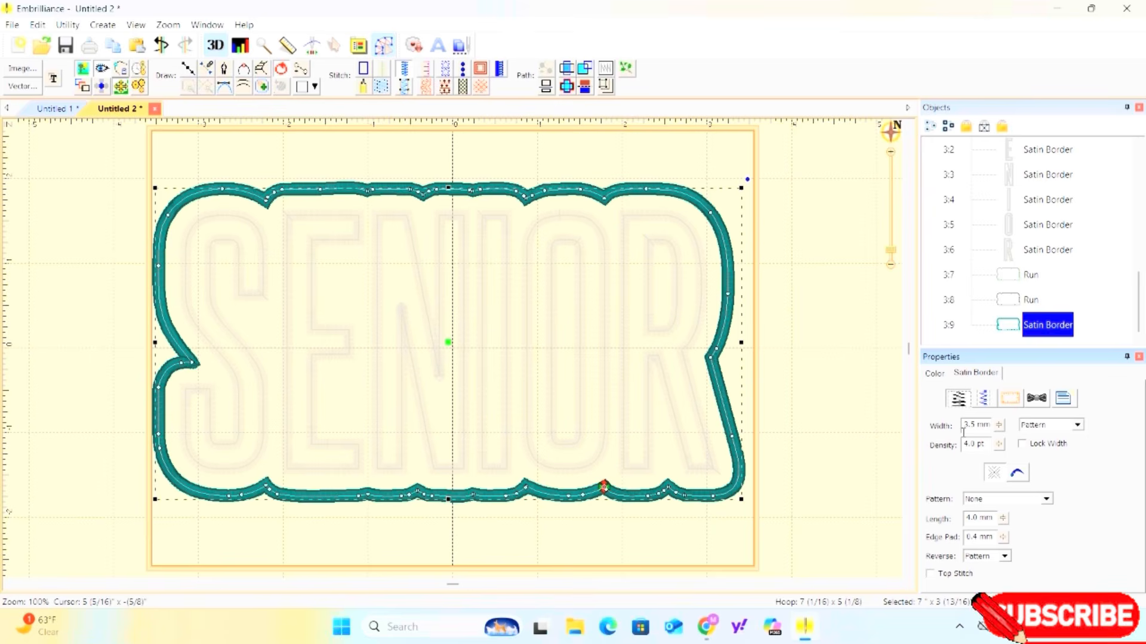
Set the Medium Aqua satin border's width to 4.0 mm and deselect it.
{"action": "left_click_drag", "start_coordinate": [1001, 427], "coordinate": [1007, 465]}
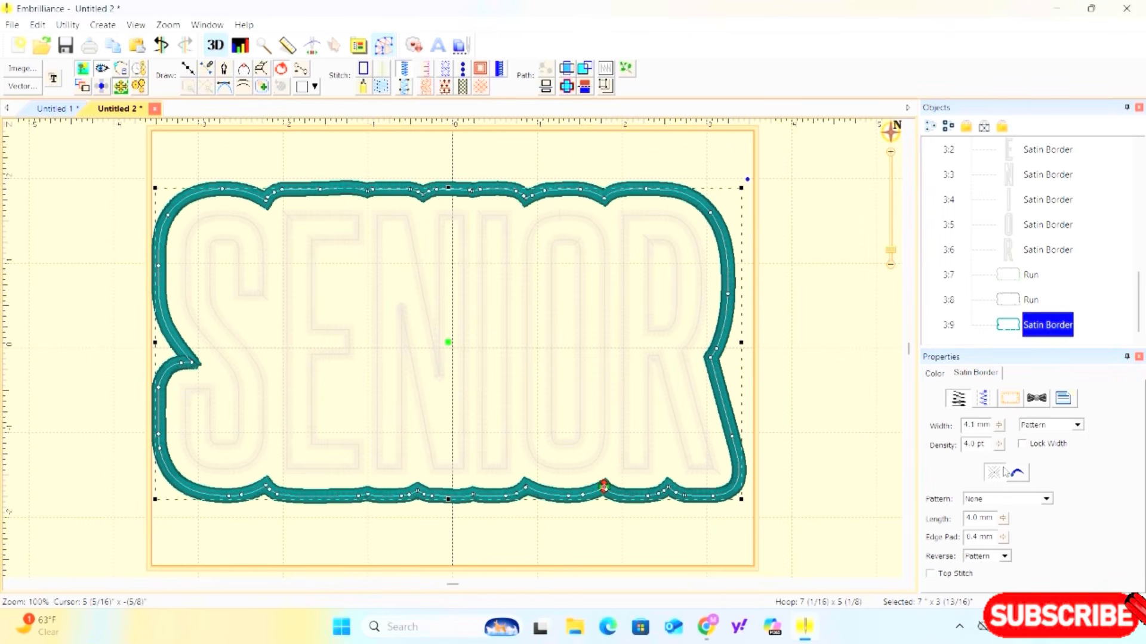
{"action": "left_click", "coordinate": [999, 427]}
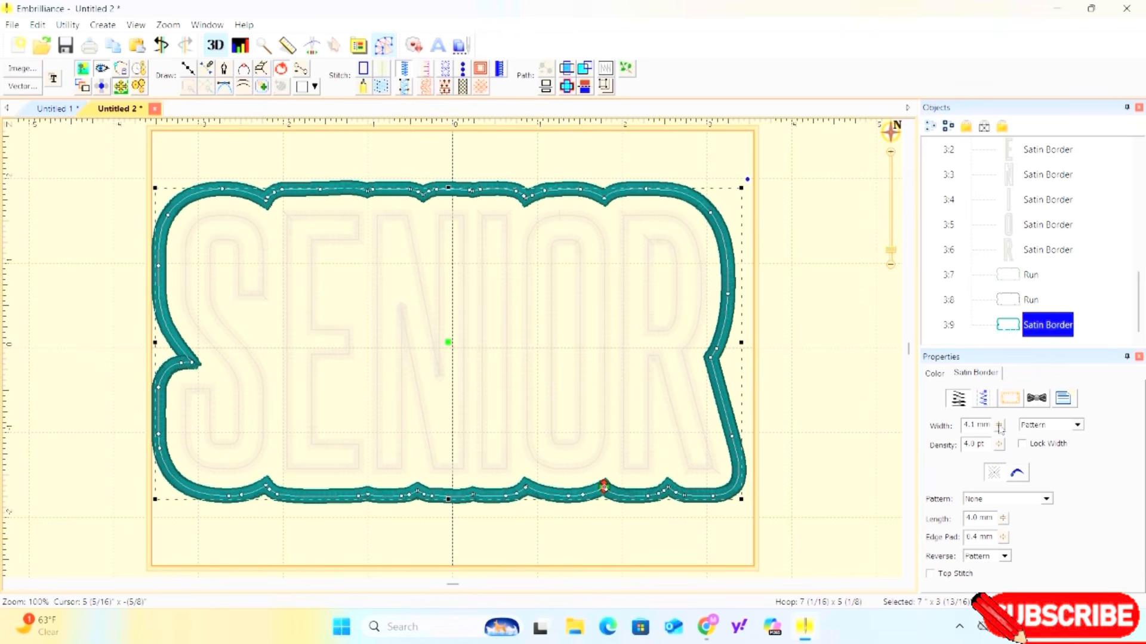
{"action": "left_click_drag", "start_coordinate": [1000, 428], "coordinate": [1005, 467]}
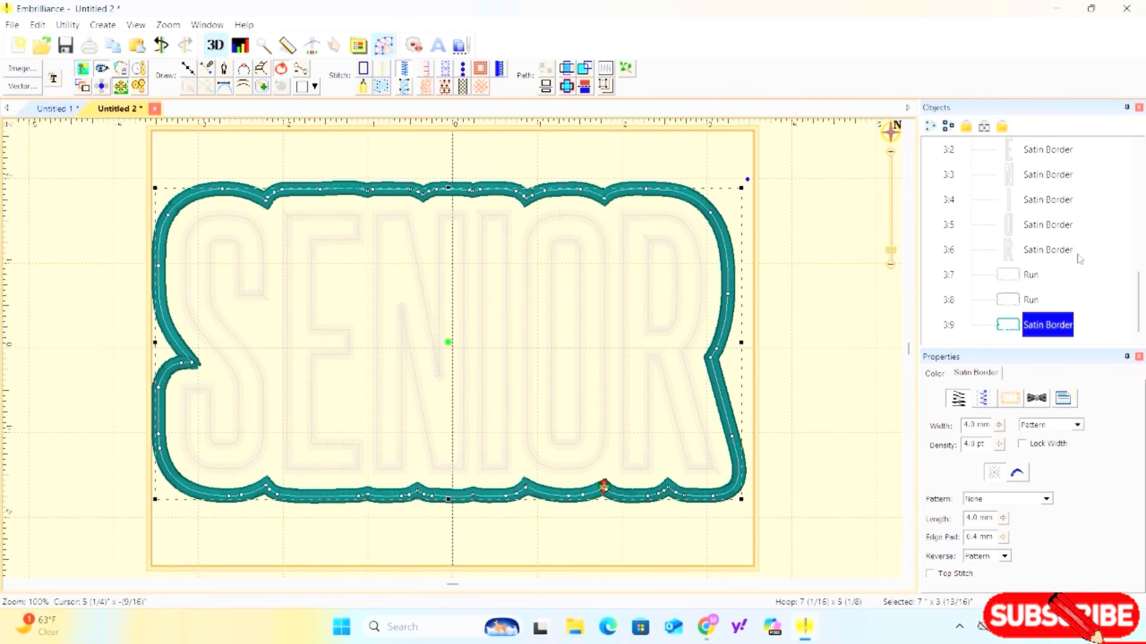
{"action": "left_click", "coordinate": [863, 299]}
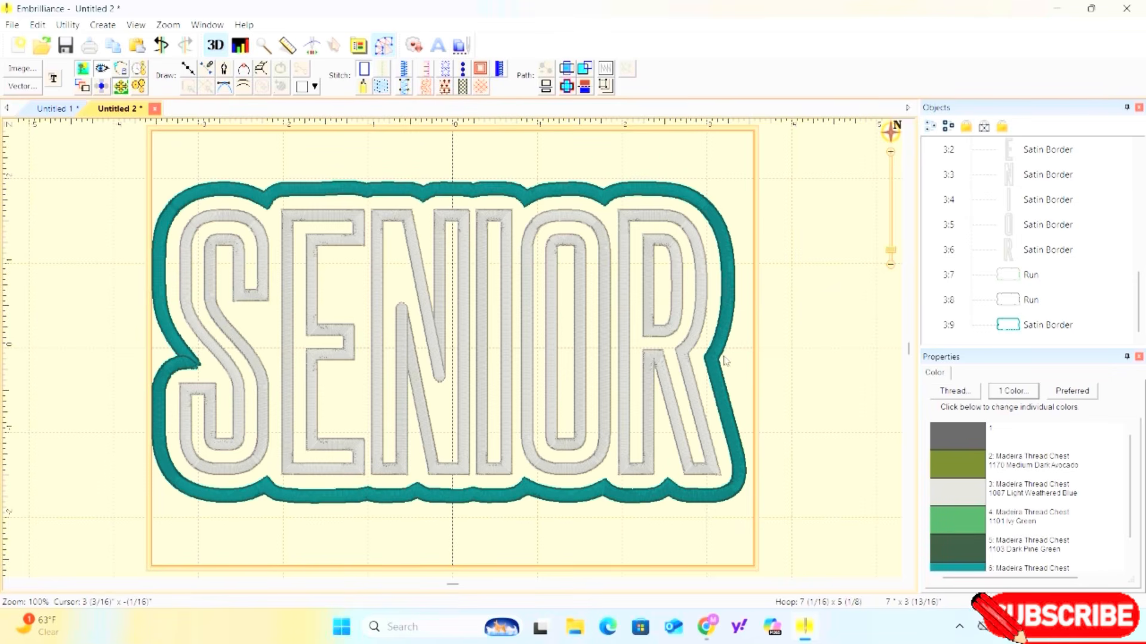
Duplicate the Ivy Green Run background outline that follows the letters' satin borders.
{"action": "left_click", "coordinate": [1024, 276]}
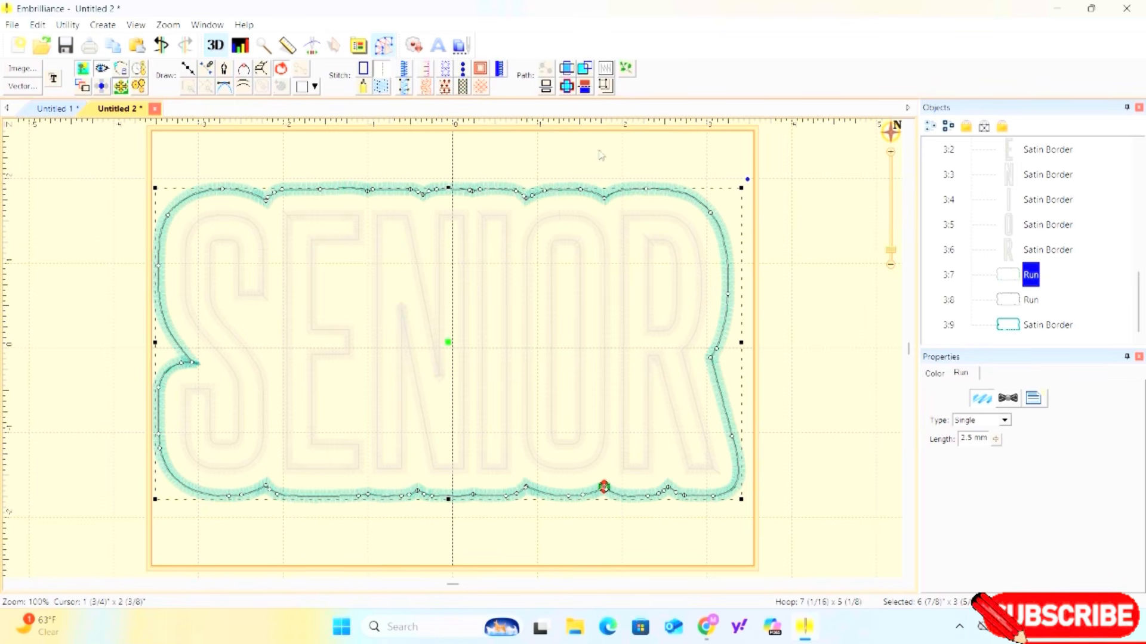
{"action": "left_click", "coordinate": [91, 47]}
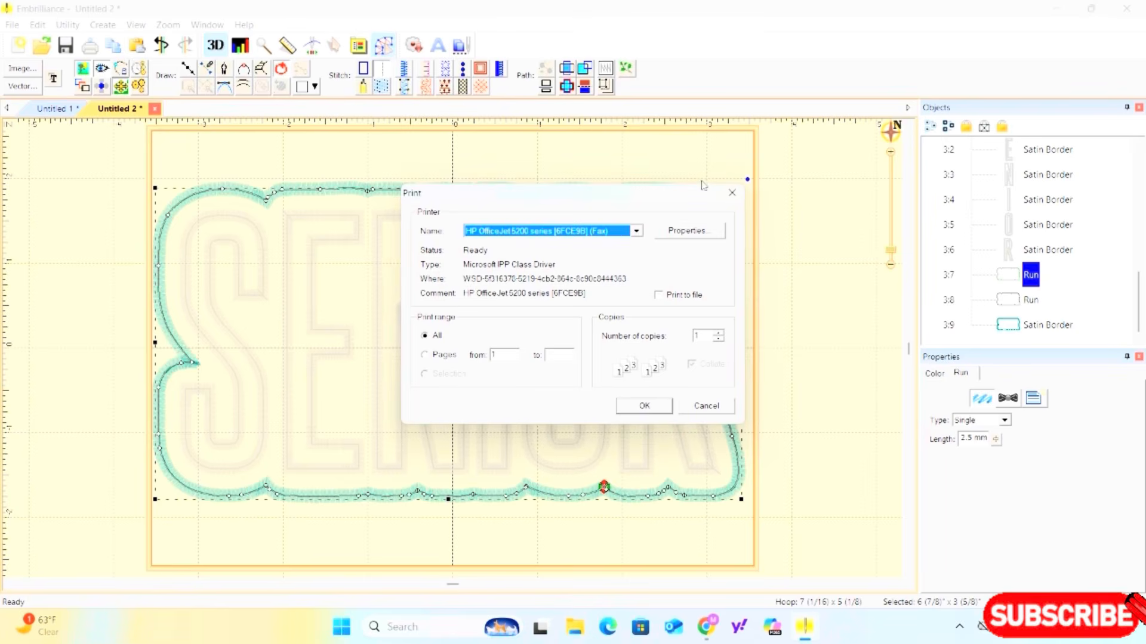
{"action": "left_click", "coordinate": [732, 192]}
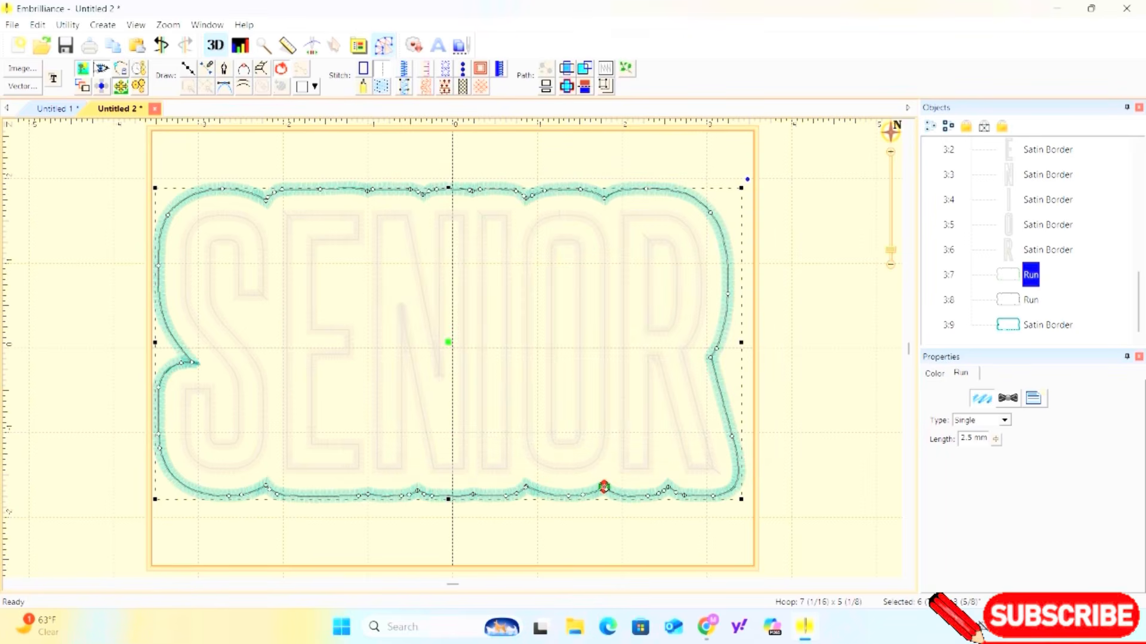
{"action": "left_click", "coordinate": [116, 52]}
{"action": "left_click", "coordinate": [138, 48]}
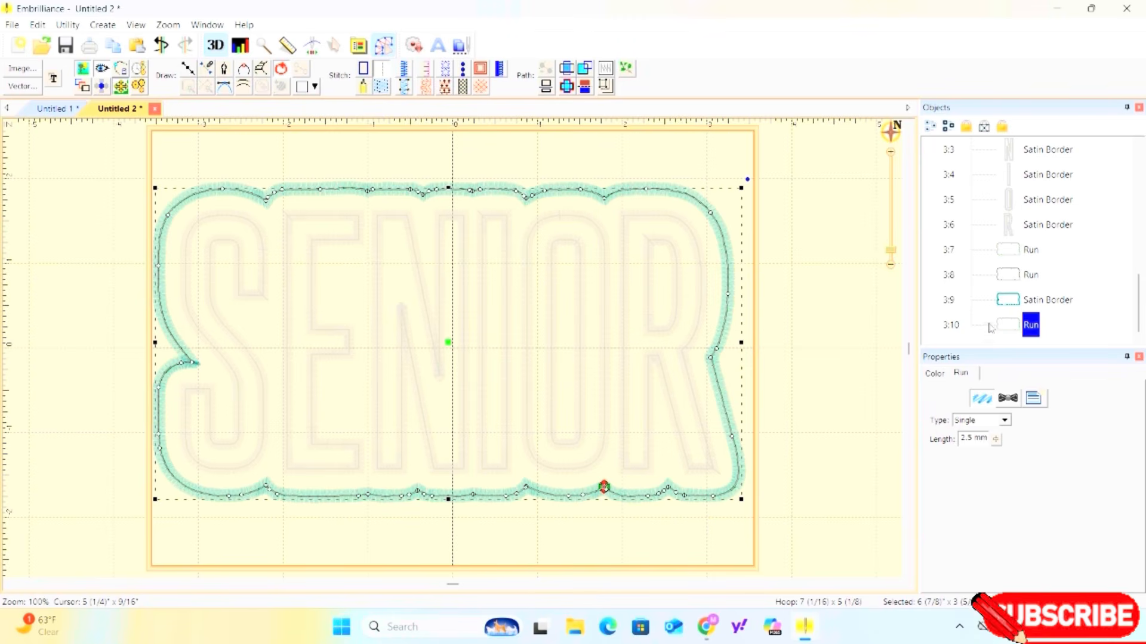
Move the duplicated Run background outline up the stitch order into the first SENIOR group.
{"action": "left_click", "coordinate": [994, 328]}
{"action": "left_click", "coordinate": [1005, 327]}
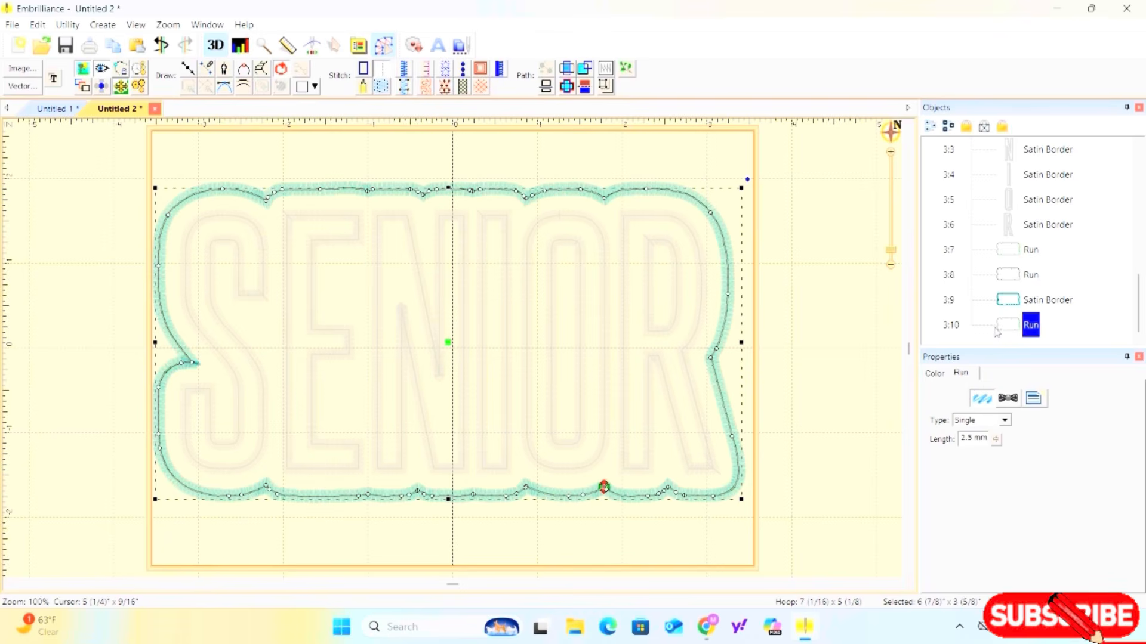
{"action": "left_click_drag", "start_coordinate": [1002, 330], "coordinate": [1021, 178]}
{"action": "scroll", "coordinate": [1019, 174], "scroll_direction": "up", "scroll_amount": 2}
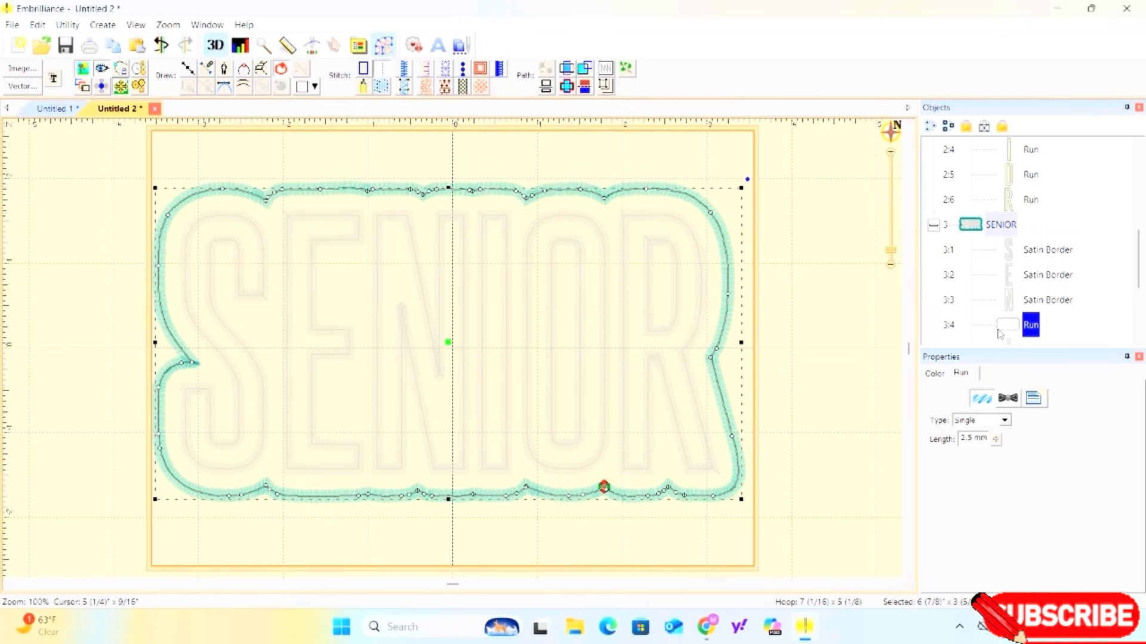
{"action": "left_click_drag", "start_coordinate": [1003, 323], "coordinate": [994, 186]}
{"action": "scroll", "coordinate": [993, 169], "scroll_direction": "up", "scroll_amount": 2}
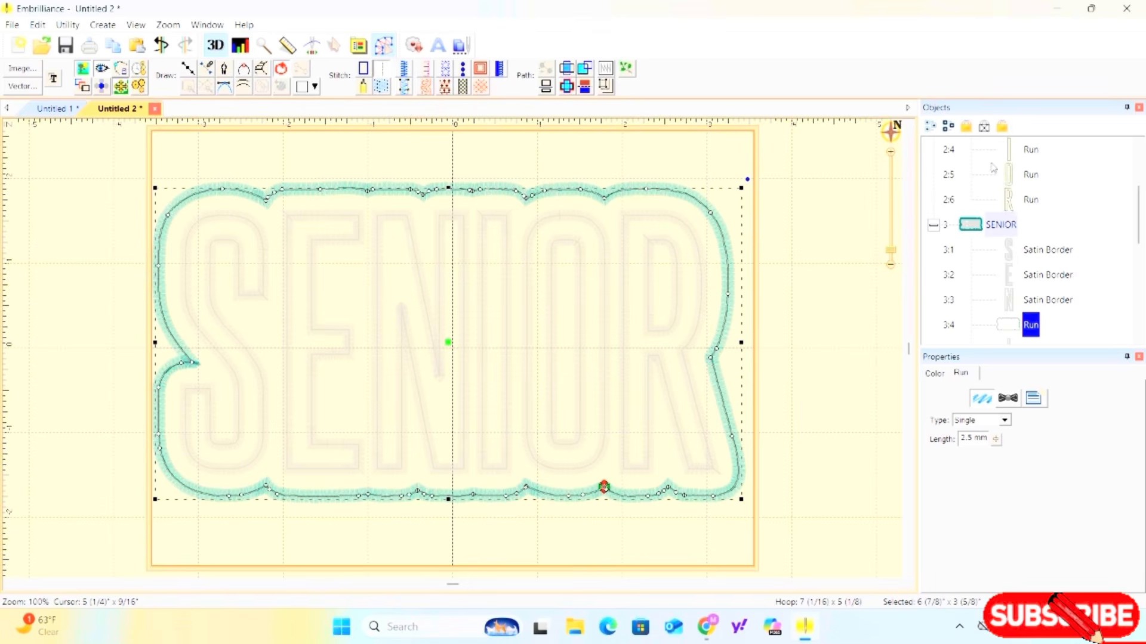
{"action": "scroll", "coordinate": [997, 317], "scroll_direction": "up", "scroll_amount": 2}
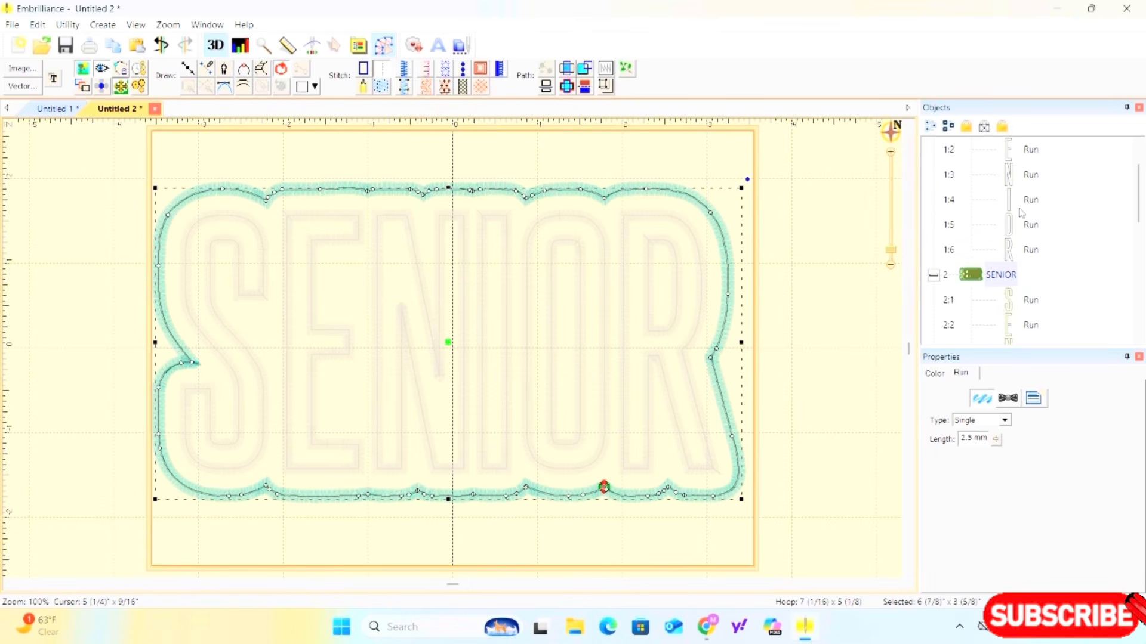
{"action": "scroll", "coordinate": [997, 281], "scroll_direction": "up", "scroll_amount": 1}
{"action": "scroll", "coordinate": [1006, 278], "scroll_direction": "down", "scroll_amount": 2}
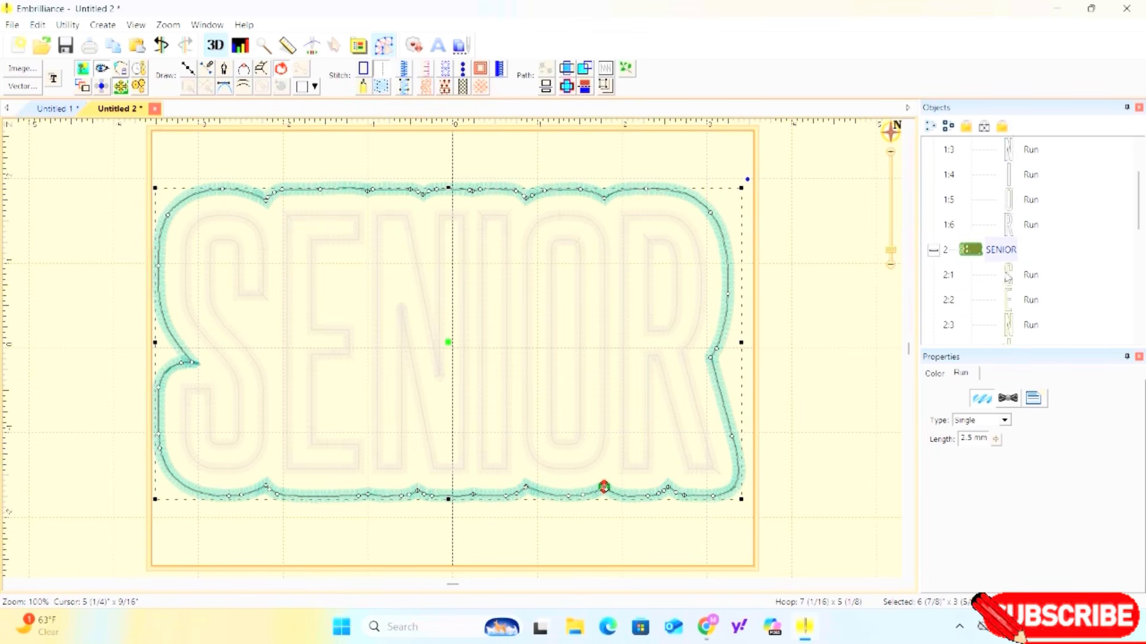
{"action": "left_click_drag", "start_coordinate": [994, 329], "coordinate": [1003, 191]}
{"action": "left_click", "coordinate": [1015, 225]}
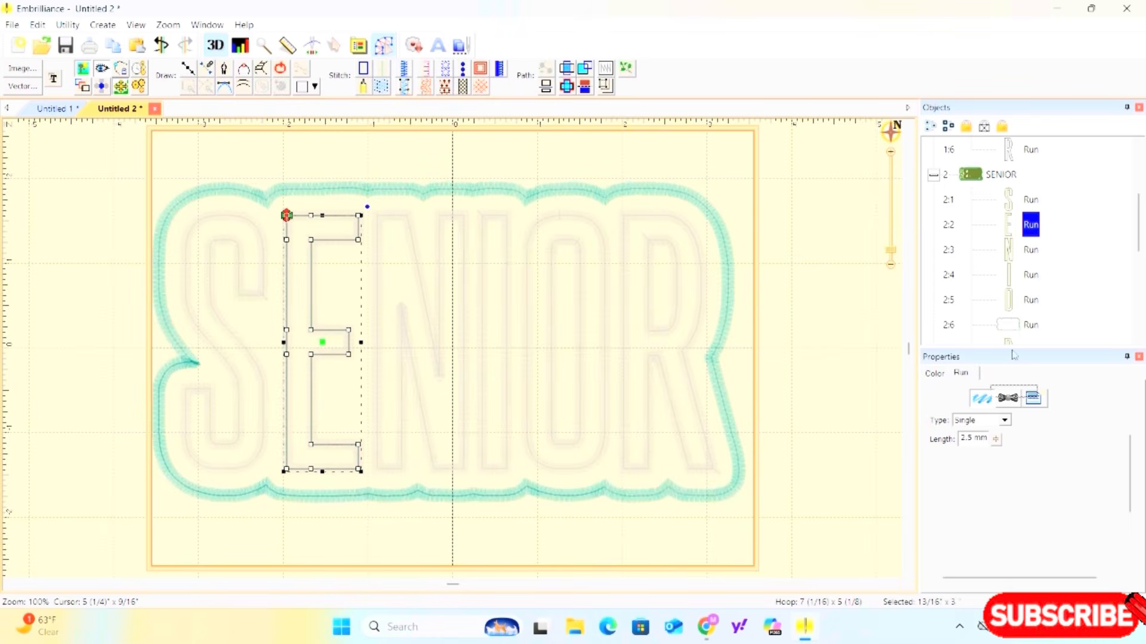
{"action": "left_click_drag", "start_coordinate": [1003, 325], "coordinate": [996, 182]}
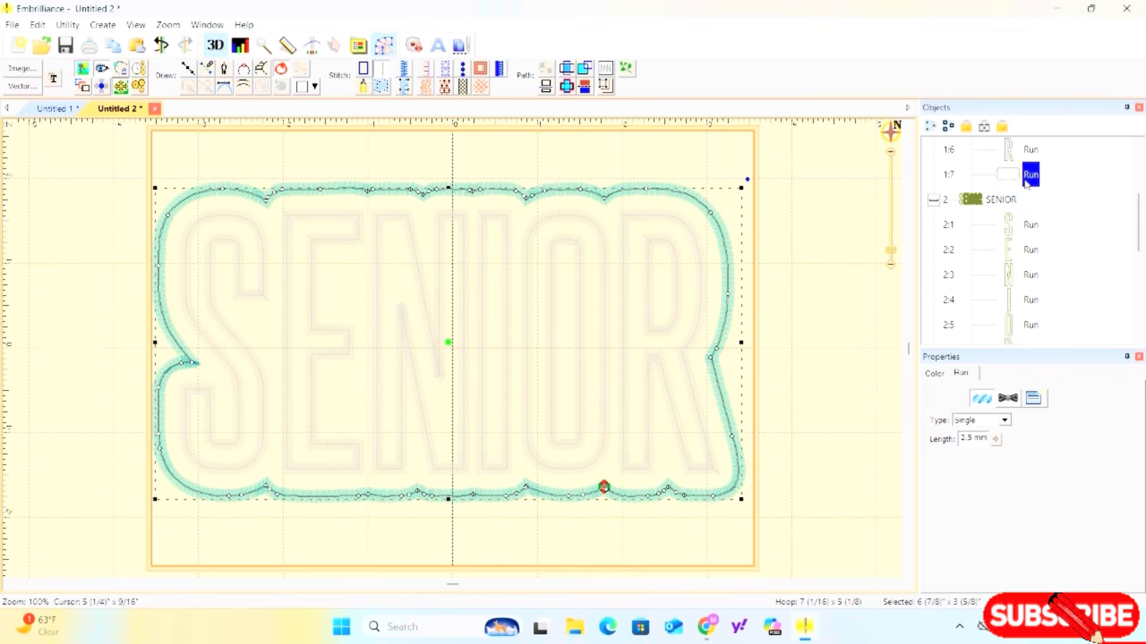
Reorder the background Run outline ahead of all the letter outlines in the first SENIOR group.
{"action": "scroll", "coordinate": [999, 189], "scroll_direction": "up", "scroll_amount": 2}
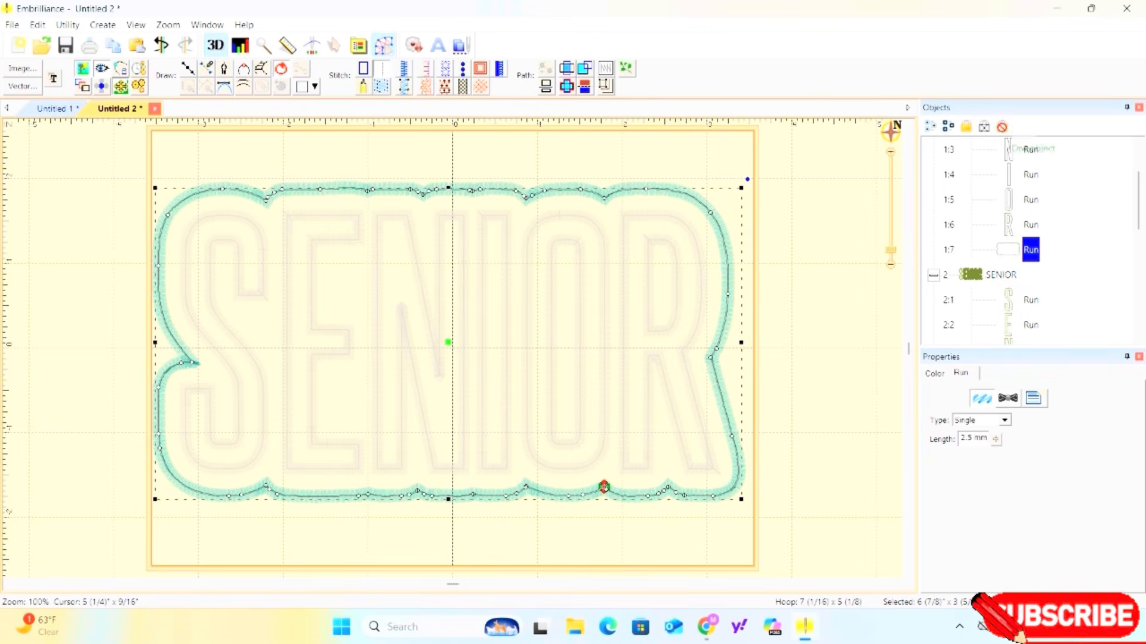
{"action": "scroll", "coordinate": [1027, 243], "scroll_direction": "up", "scroll_amount": 1}
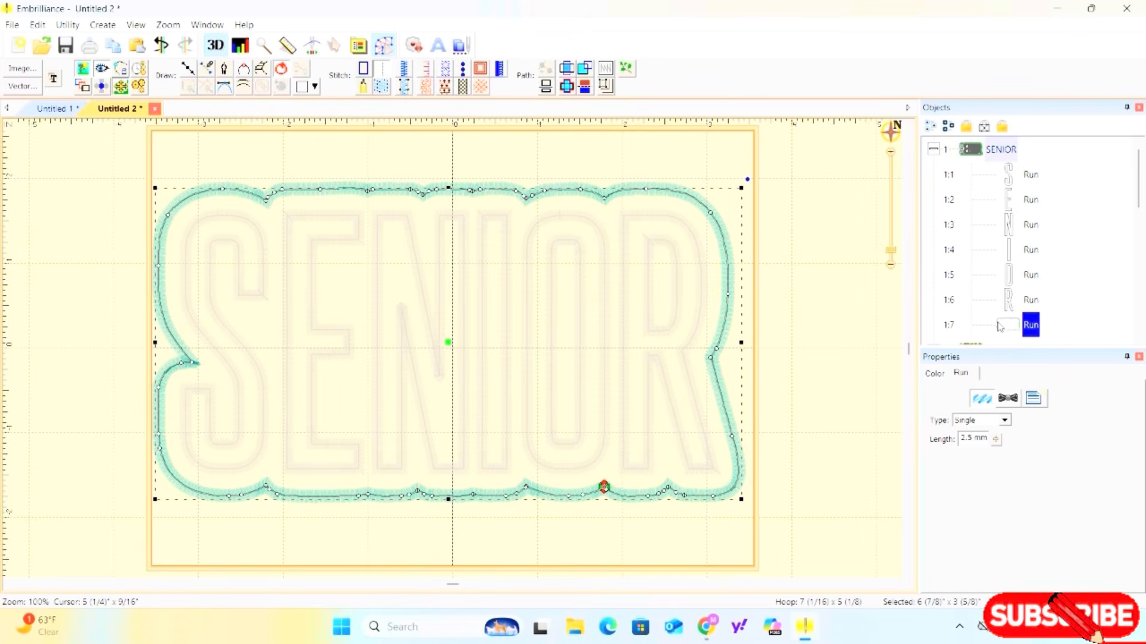
{"action": "left_click_drag", "start_coordinate": [997, 327], "coordinate": [985, 154]}
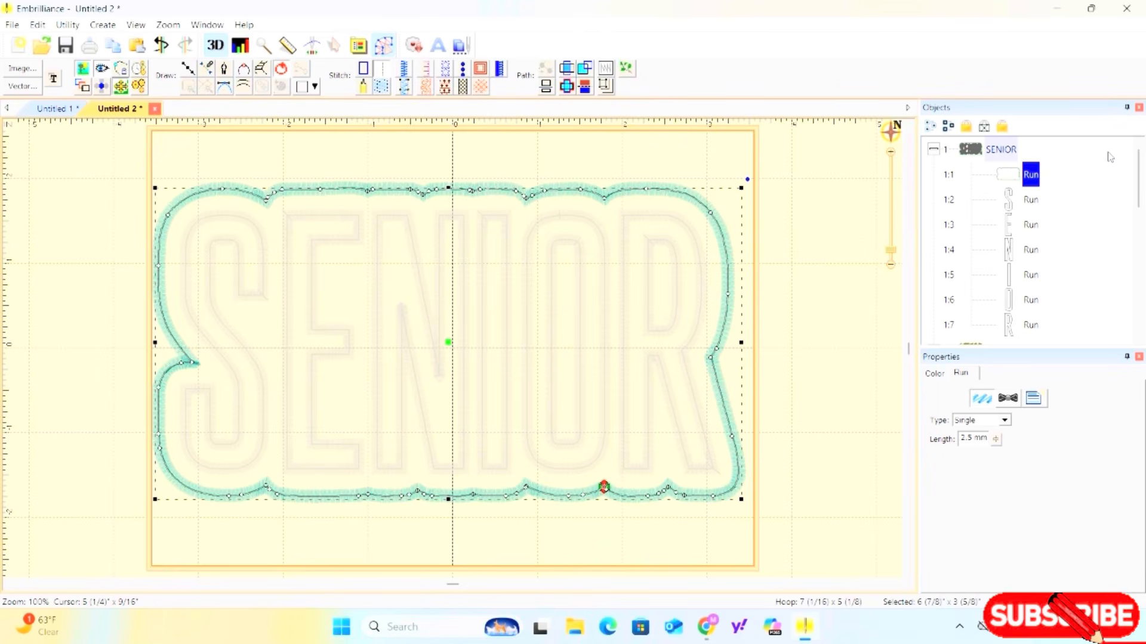
Paste another copy of the background Run outline and move it first in the third SENIOR group.
{"action": "right_click", "coordinate": [1055, 197]}
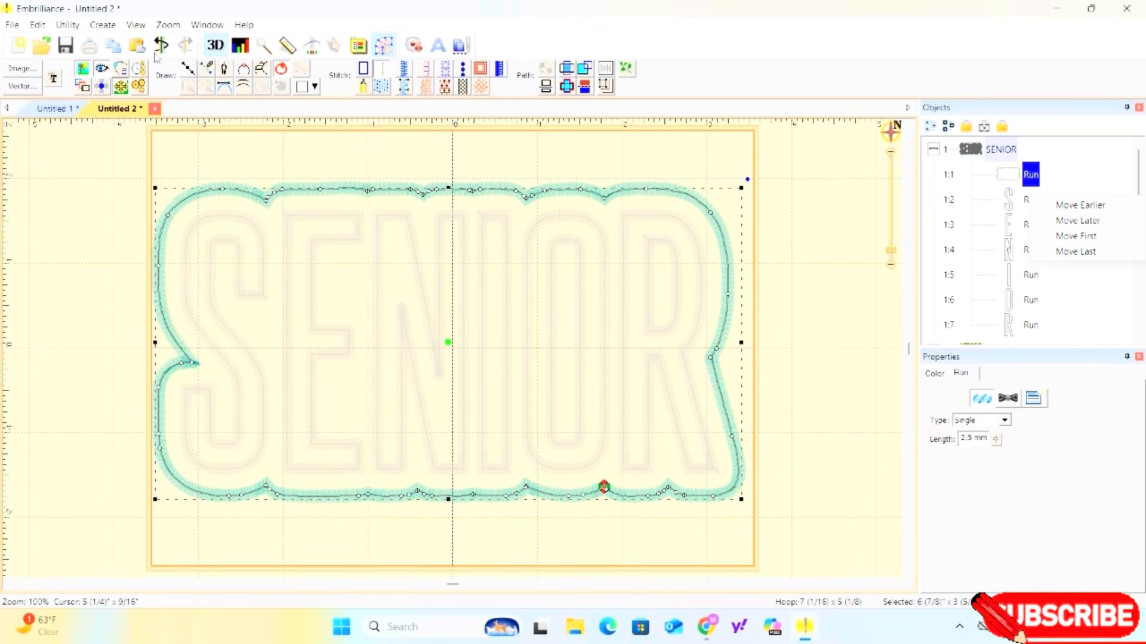
{"action": "left_click", "coordinate": [117, 49]}
{"action": "left_click", "coordinate": [137, 47]}
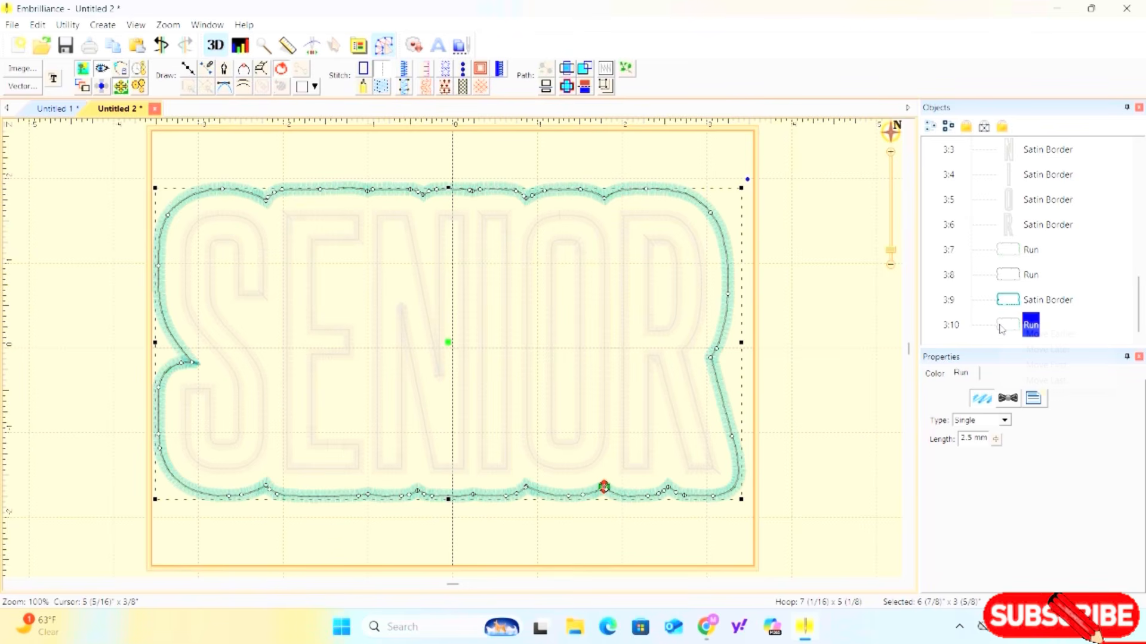
{"action": "right_click", "coordinate": [1028, 325]}
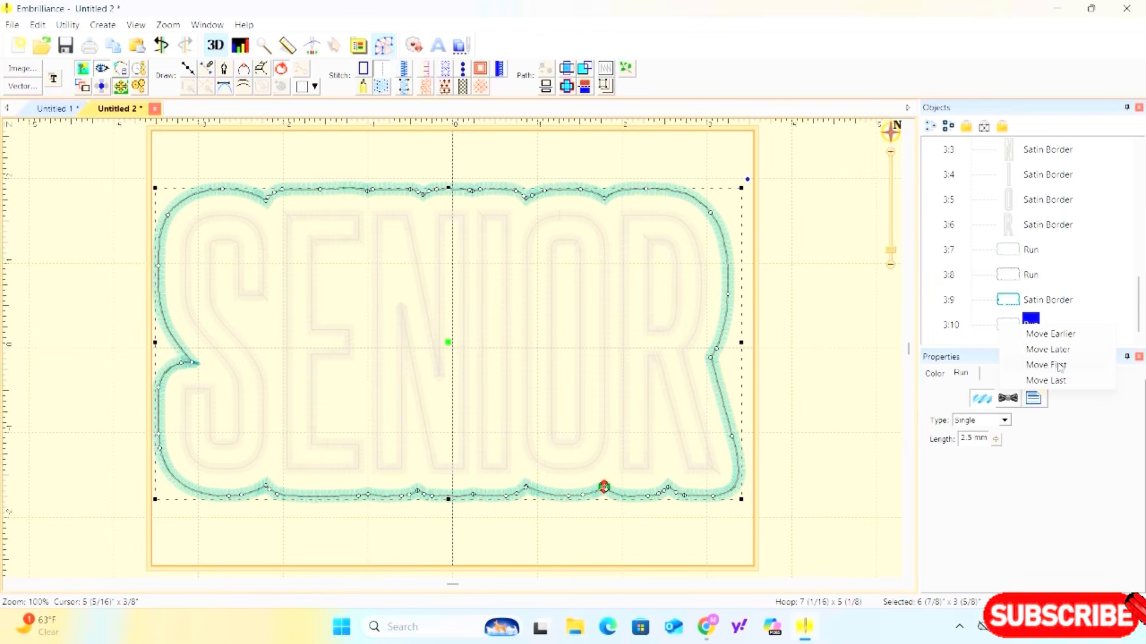
{"action": "left_click", "coordinate": [1061, 372]}
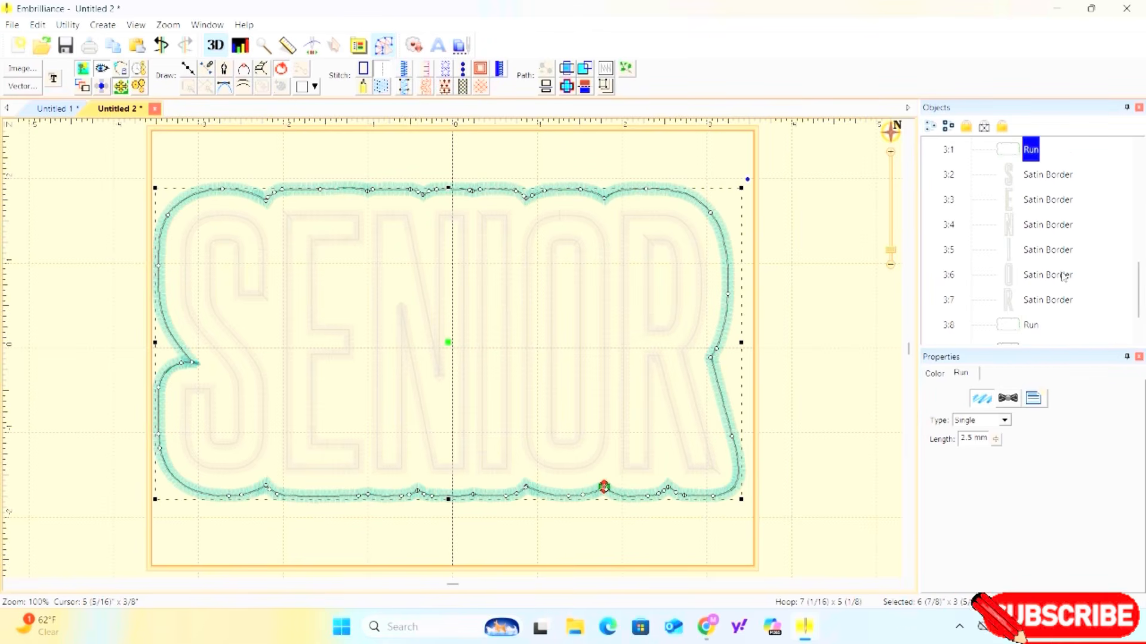
Move the background Run outline from the start of the third SENIOR group up into the first SENIOR group.
{"action": "scroll", "coordinate": [1063, 278], "scroll_direction": "up", "scroll_amount": 1}
{"action": "scroll", "coordinate": [1063, 278], "scroll_direction": "up", "scroll_amount": 1}
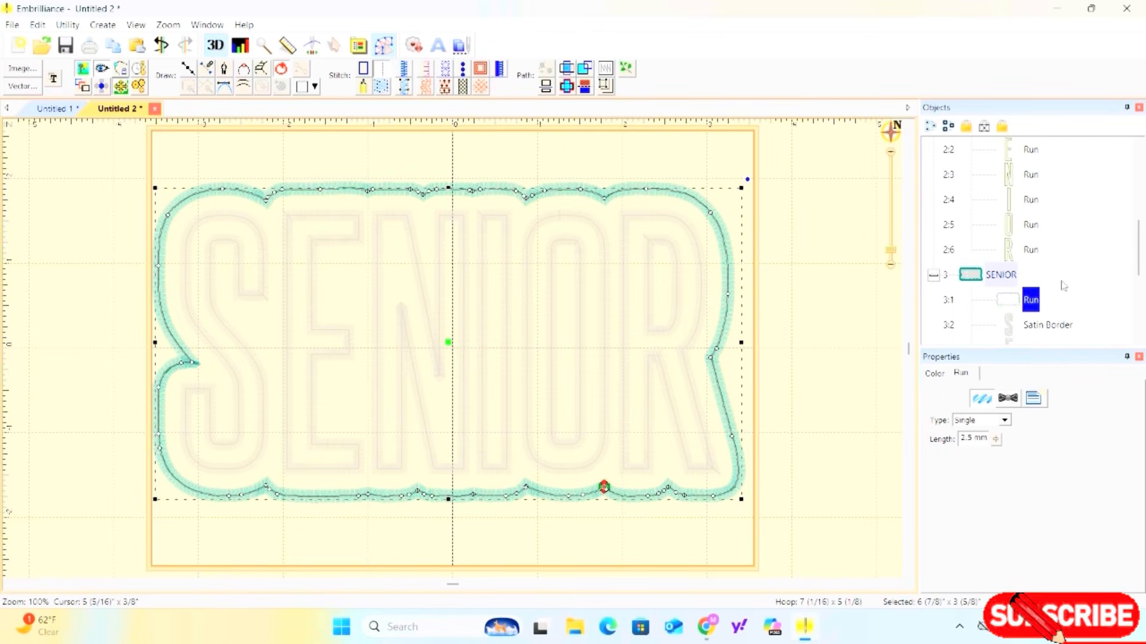
{"action": "left_click_drag", "start_coordinate": [997, 300], "coordinate": [1009, 141]}
{"action": "left_click", "coordinate": [1001, 301]}
{"action": "scroll", "coordinate": [1023, 209], "scroll_direction": "up", "scroll_amount": 1}
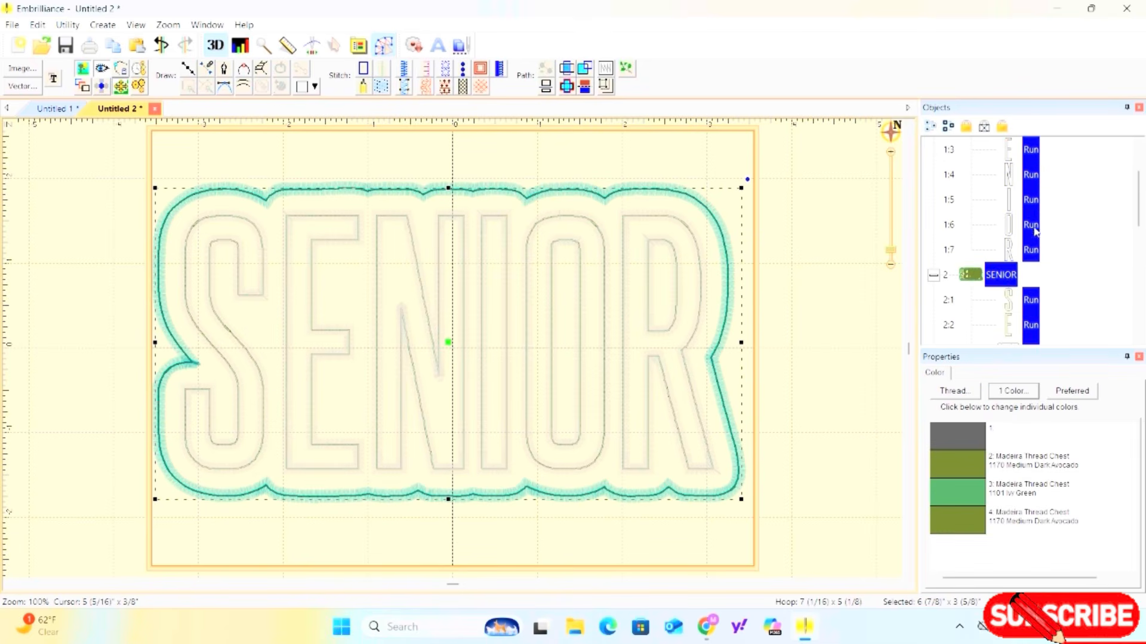
{"action": "left_click", "coordinate": [1081, 287]}
{"action": "scroll", "coordinate": [1050, 284], "scroll_direction": "down", "scroll_amount": 1}
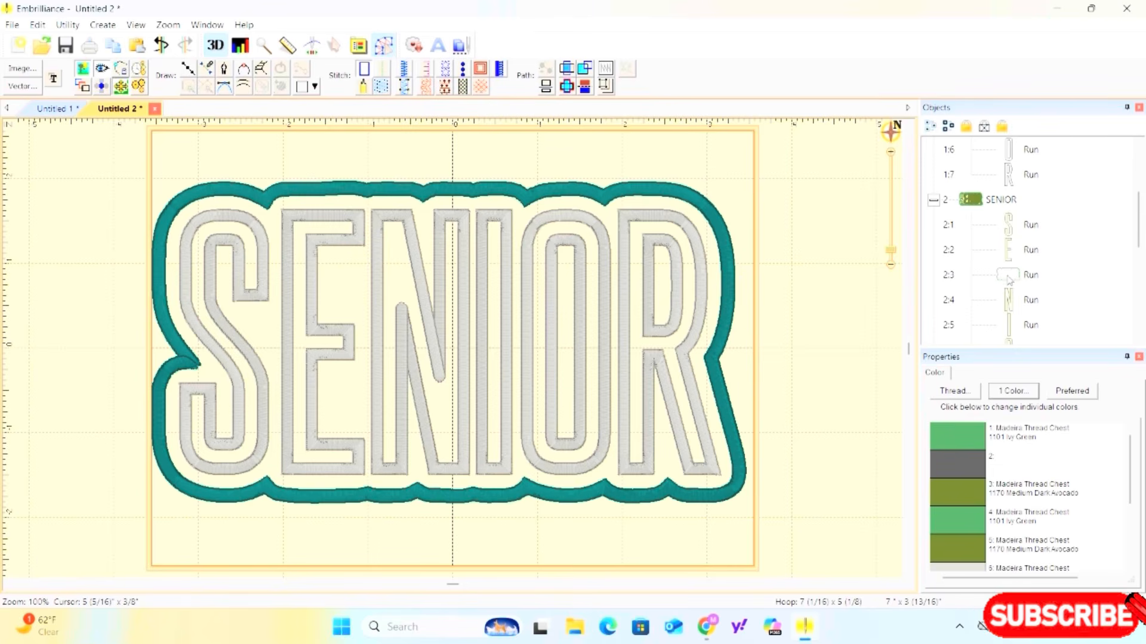
{"action": "left_click", "coordinate": [1001, 275]}
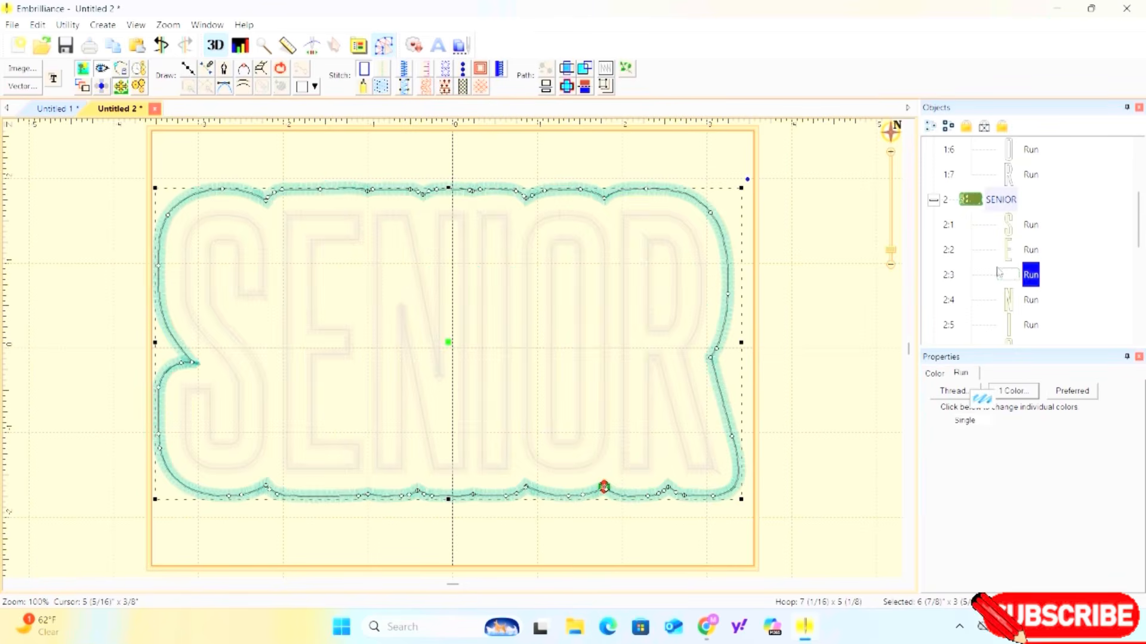
{"action": "left_click", "coordinate": [1081, 258]}
{"action": "left_click_drag", "start_coordinate": [1001, 279], "coordinate": [1015, 174]}
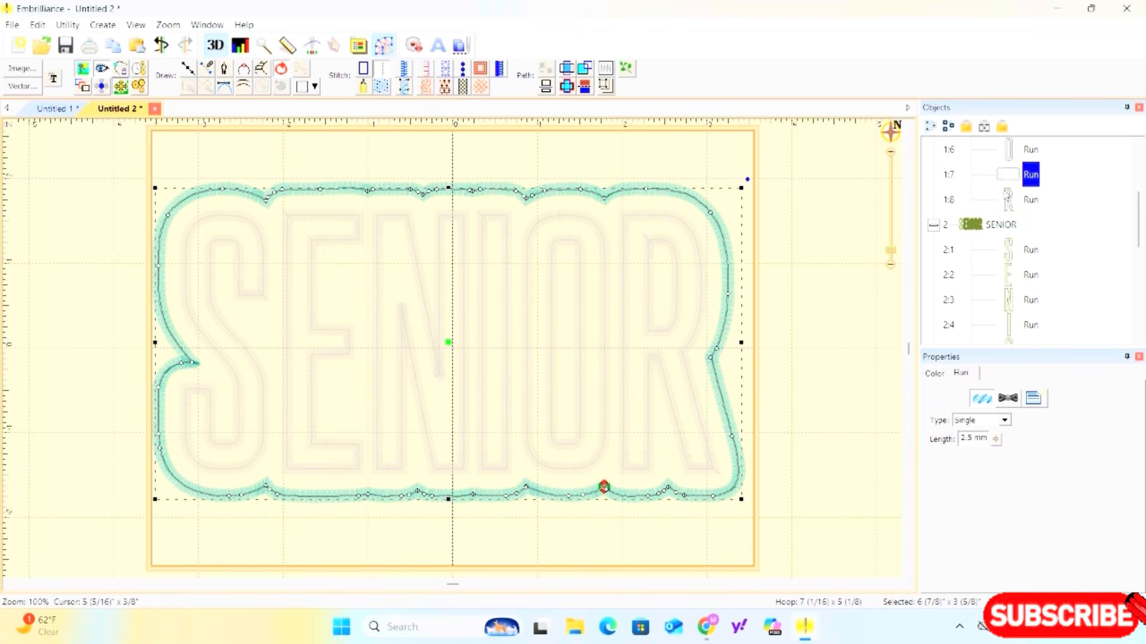
Reorder the second background Run outline in the first SENIOR group directly after the first background outline, ahead of the letter outlines.
{"action": "scroll", "coordinate": [1065, 312], "scroll_direction": "up", "scroll_amount": 2}
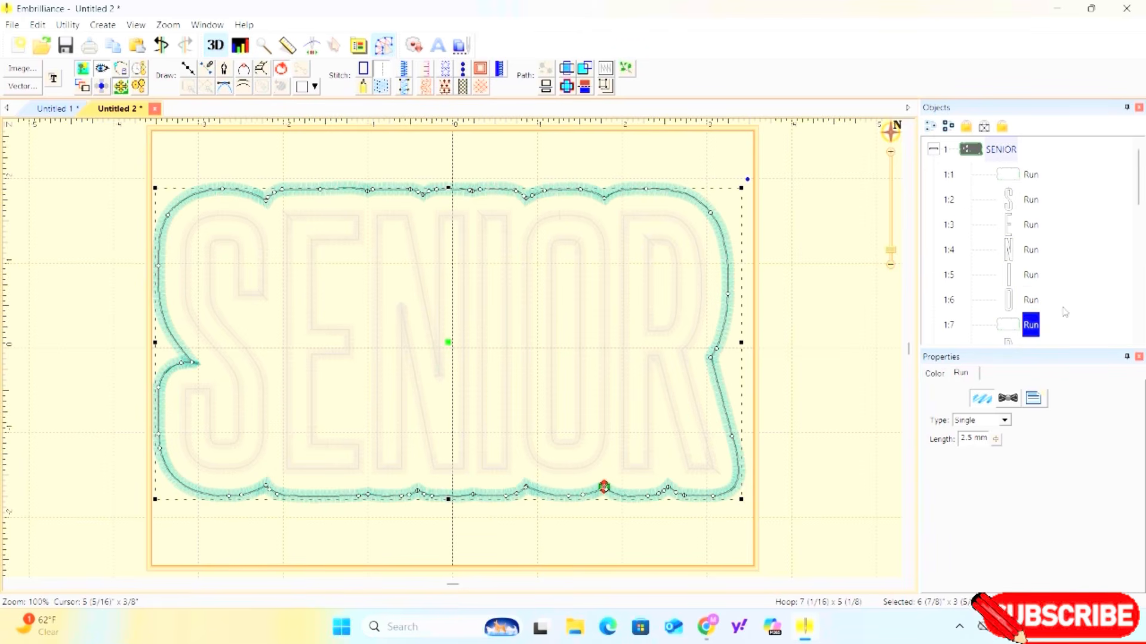
{"action": "left_click", "coordinate": [990, 204], "text": "shift"}
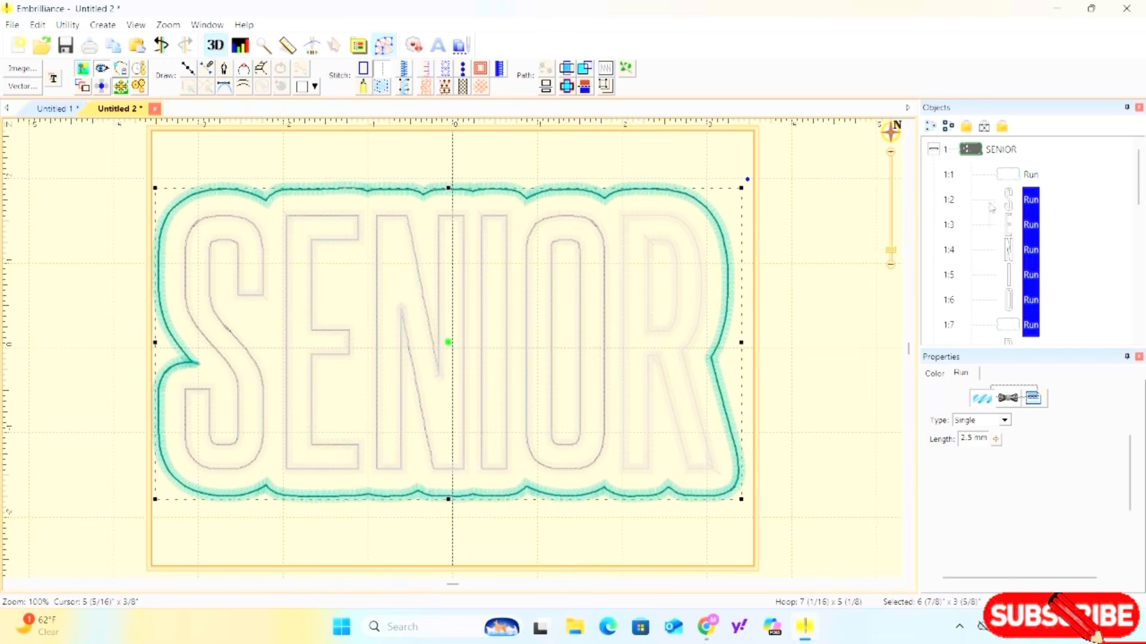
{"action": "left_click", "coordinate": [1090, 253]}
{"action": "left_click", "coordinate": [1003, 328]}
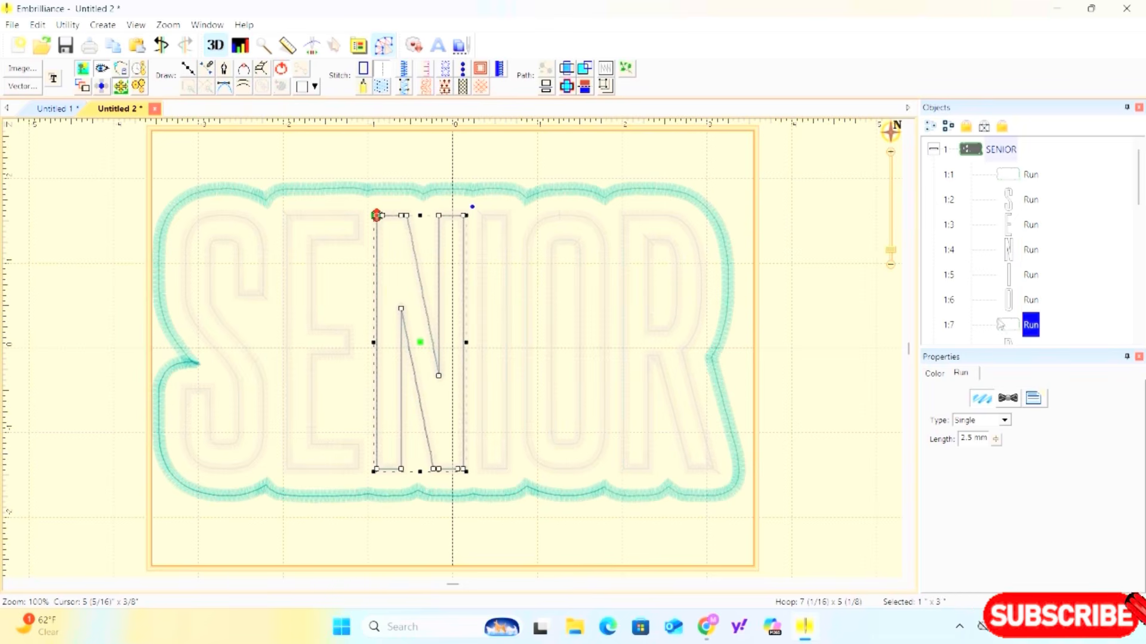
{"action": "left_click", "coordinate": [997, 255], "text": "shift"}
{"action": "left_click", "coordinate": [1089, 263]}
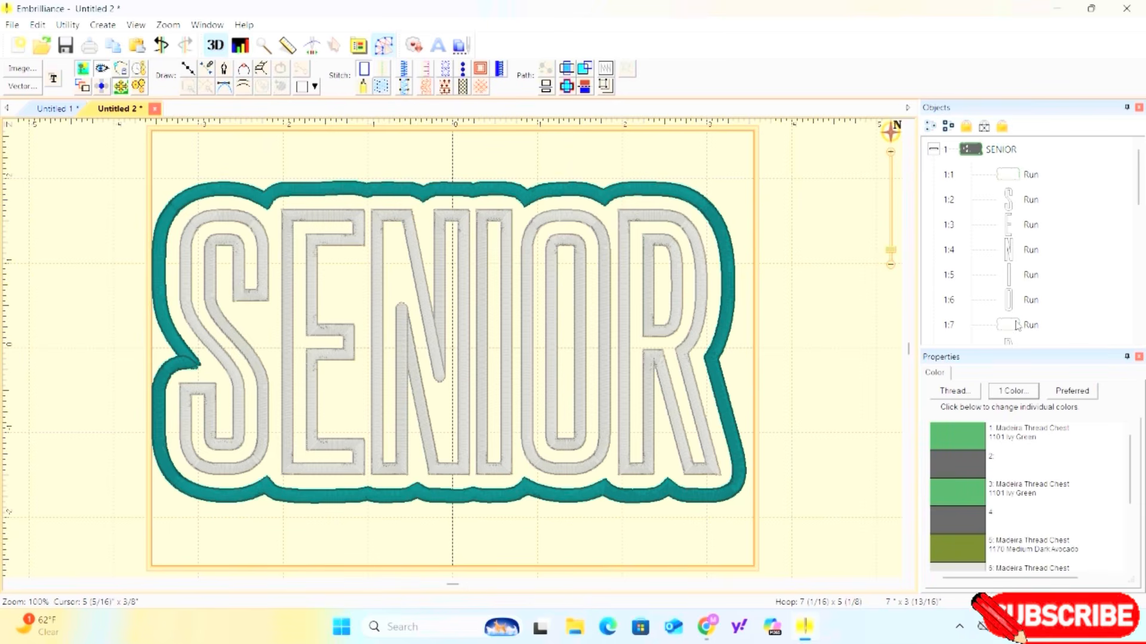
{"action": "left_click", "coordinate": [1019, 324]}
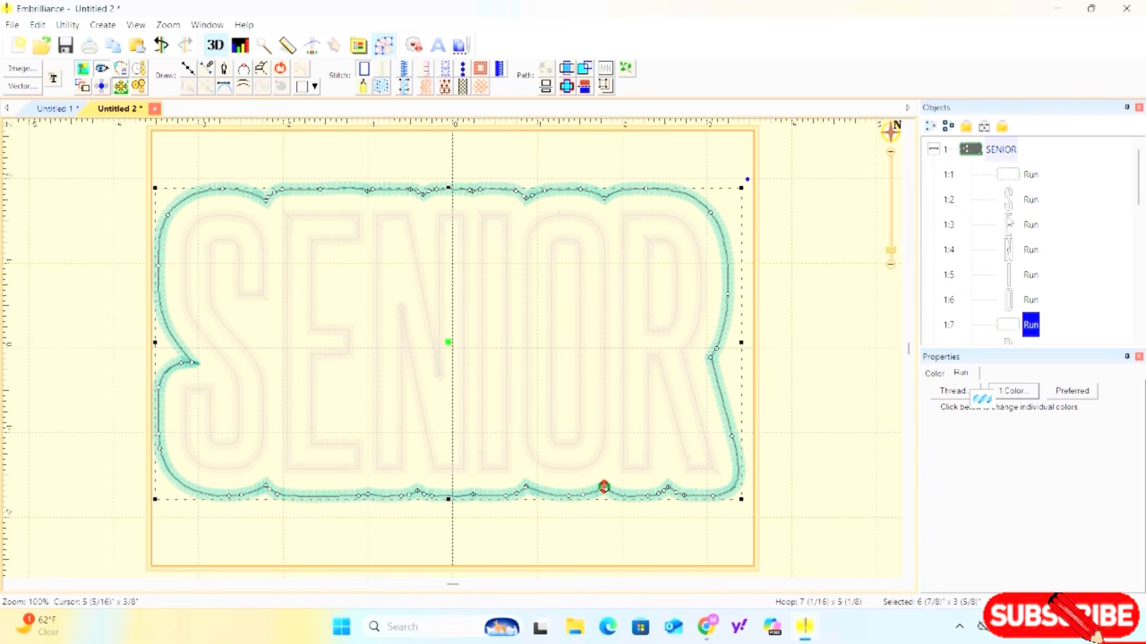
{"action": "mouse_move", "coordinate": [1008, 185]}
{"action": "left_mouse_down"}
{"action": "mouse_move", "coordinate": [1008, 214]}
{"action": "mouse_move", "coordinate": [1001, 150]}
{"action": "mouse_move", "coordinate": [1008, 199]}
{"action": "left_mouse_up"}
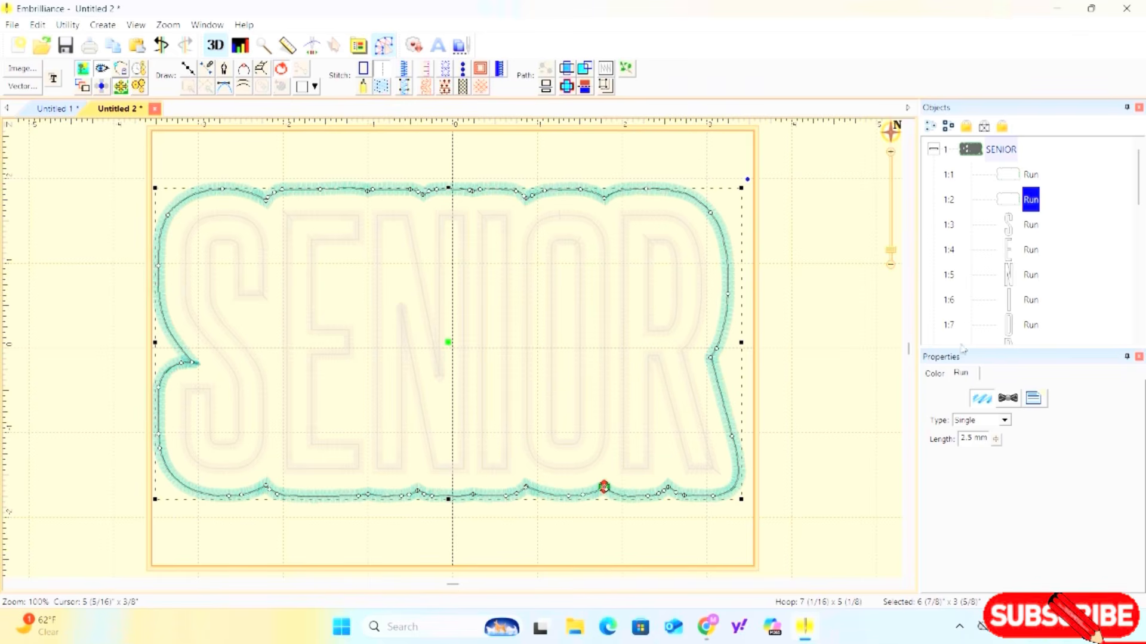
{"action": "left_click", "coordinate": [934, 373]}
{"action": "left_click", "coordinate": [958, 446]}
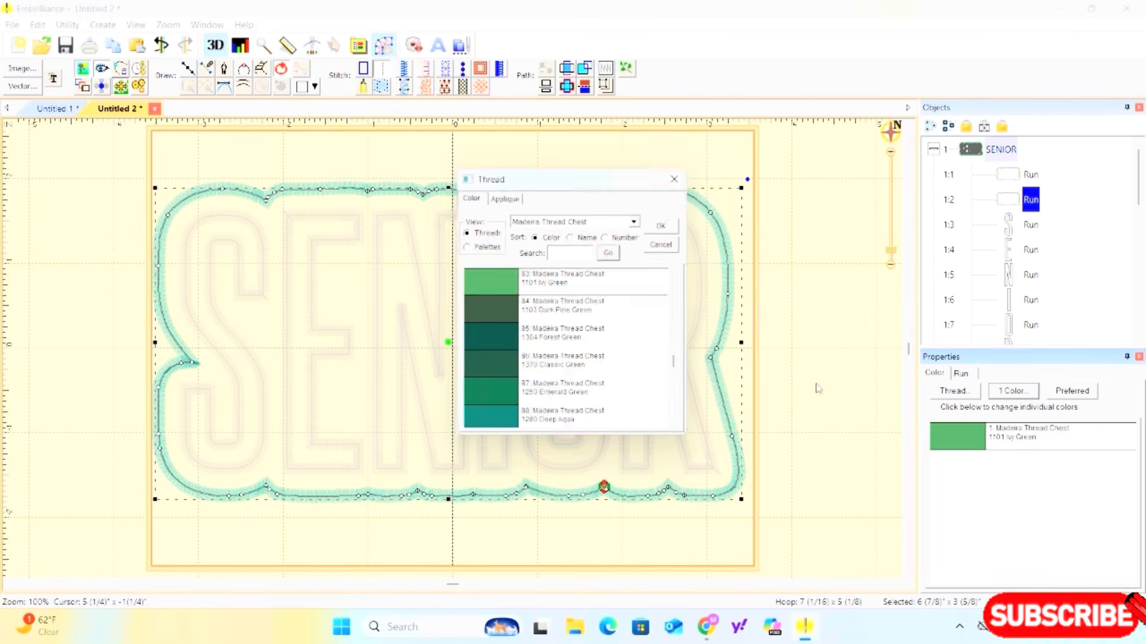
{"action": "scroll", "coordinate": [515, 385], "scroll_direction": "down", "scroll_amount": 3}
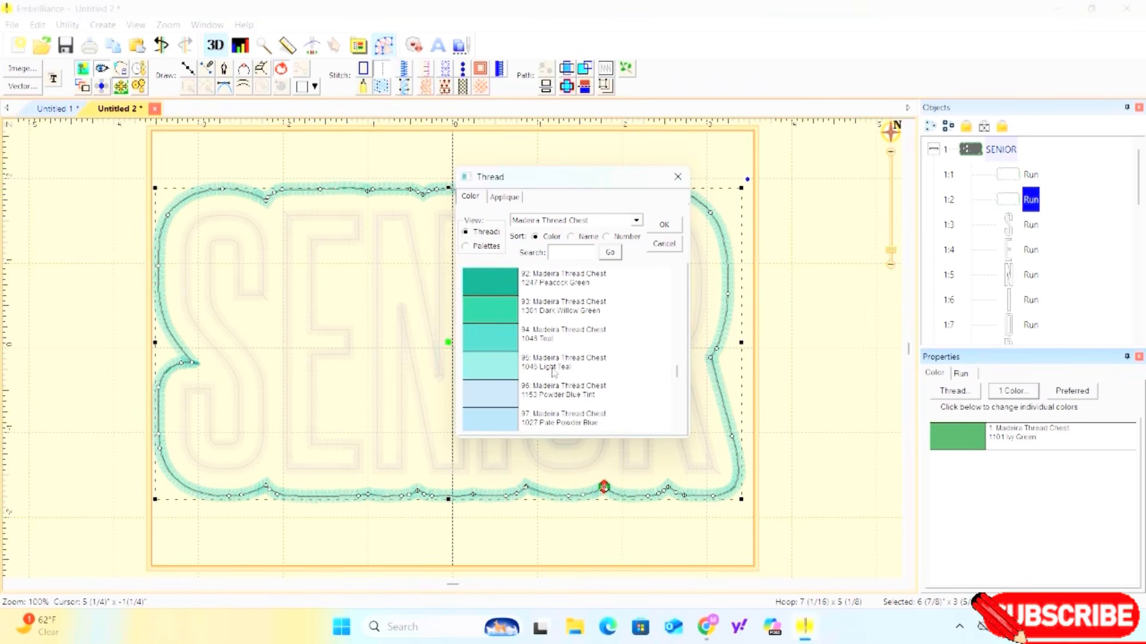
{"action": "left_click", "coordinate": [559, 335]}
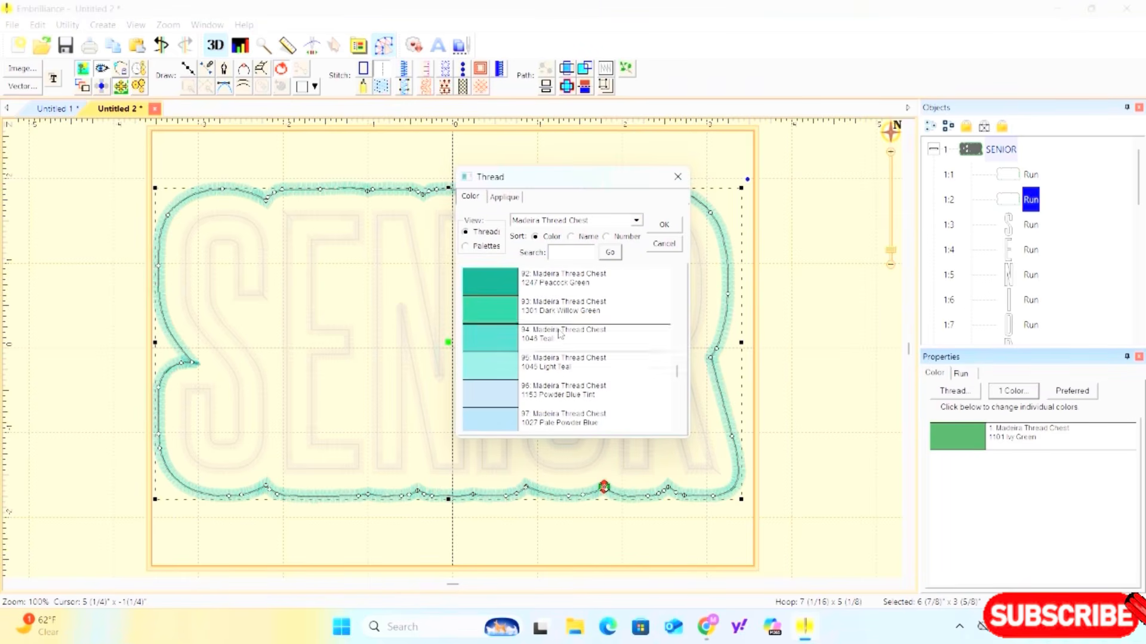
{"action": "left_click", "coordinate": [677, 176]}
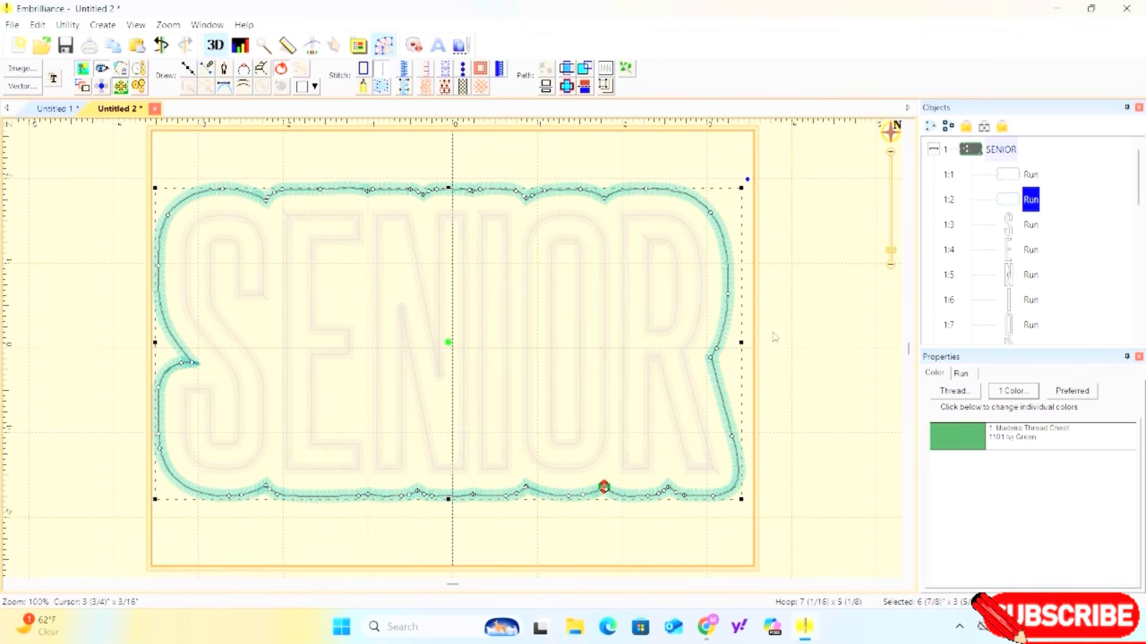
{"action": "left_click", "coordinate": [825, 410]}
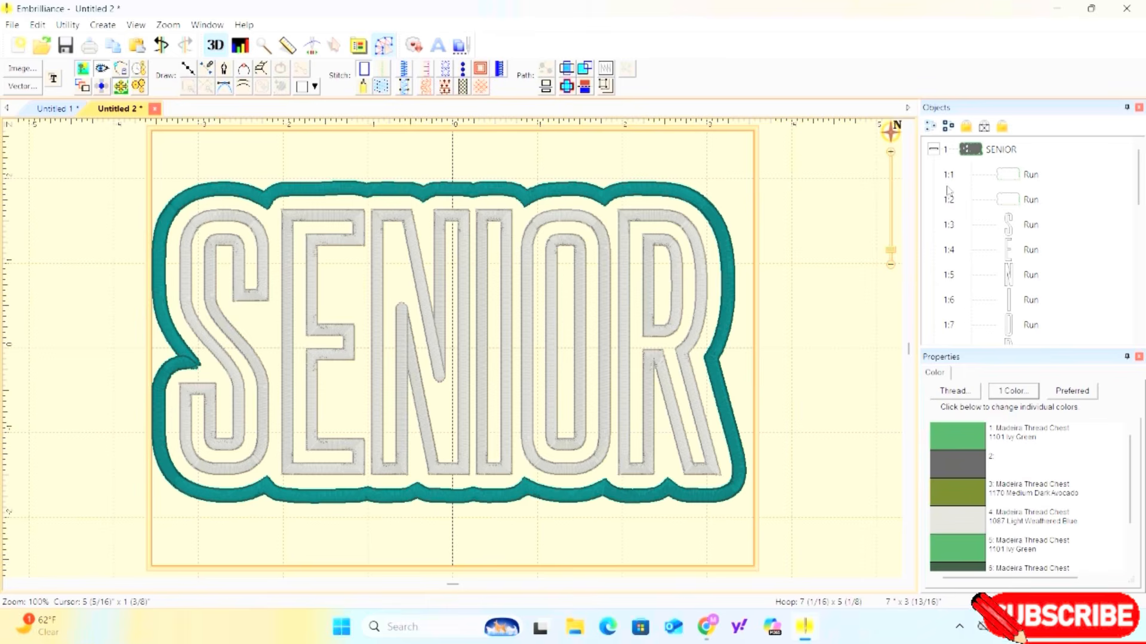
Select the whole SENIOR design and center it in the hoop.
{"action": "key", "text": "ctrl+a"}
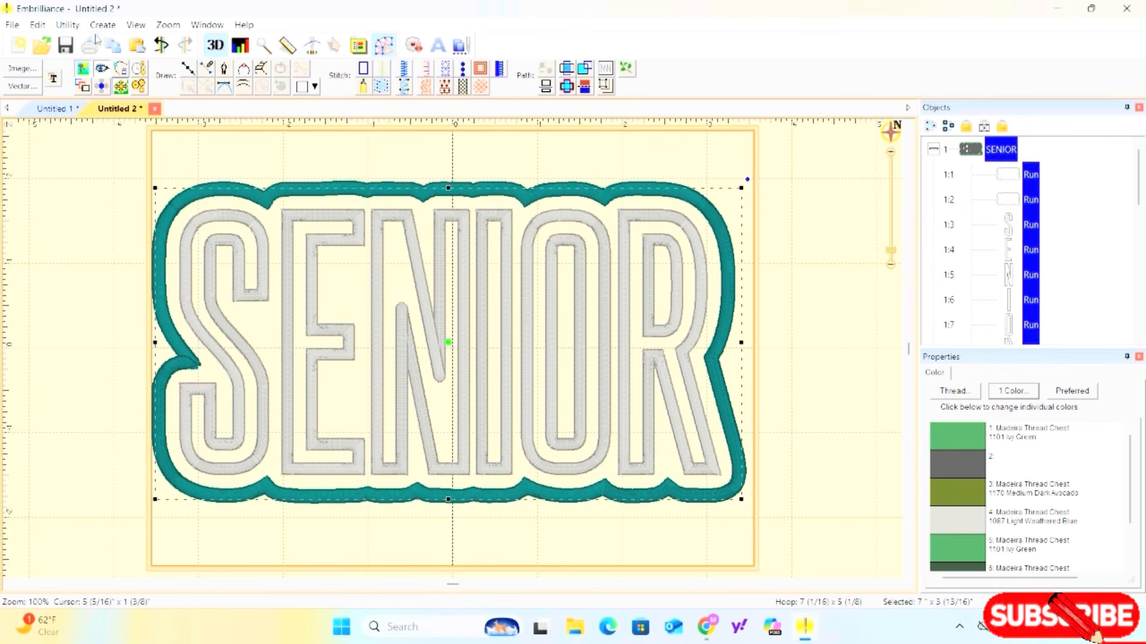
{"action": "left_click", "coordinate": [62, 27]}
{"action": "left_click", "coordinate": [112, 42]}
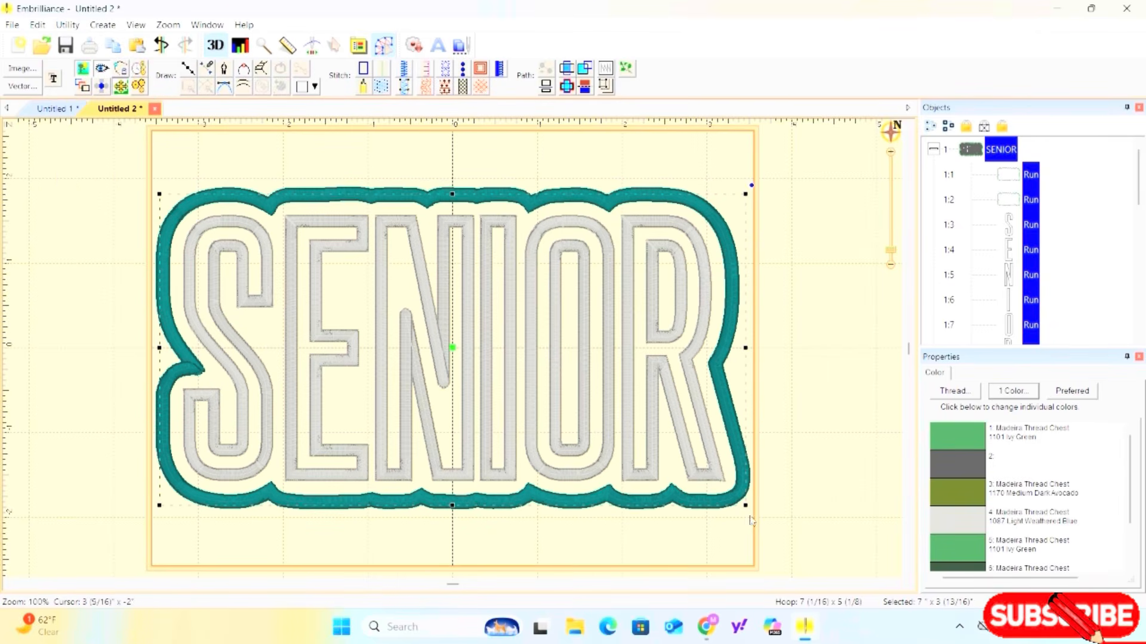
Scale the whole SENIOR design down proportionally to about 6 7/8 inches wide and center it in the hoop again.
{"action": "left_click_drag", "start_coordinate": [745, 505], "coordinate": [732, 497]}
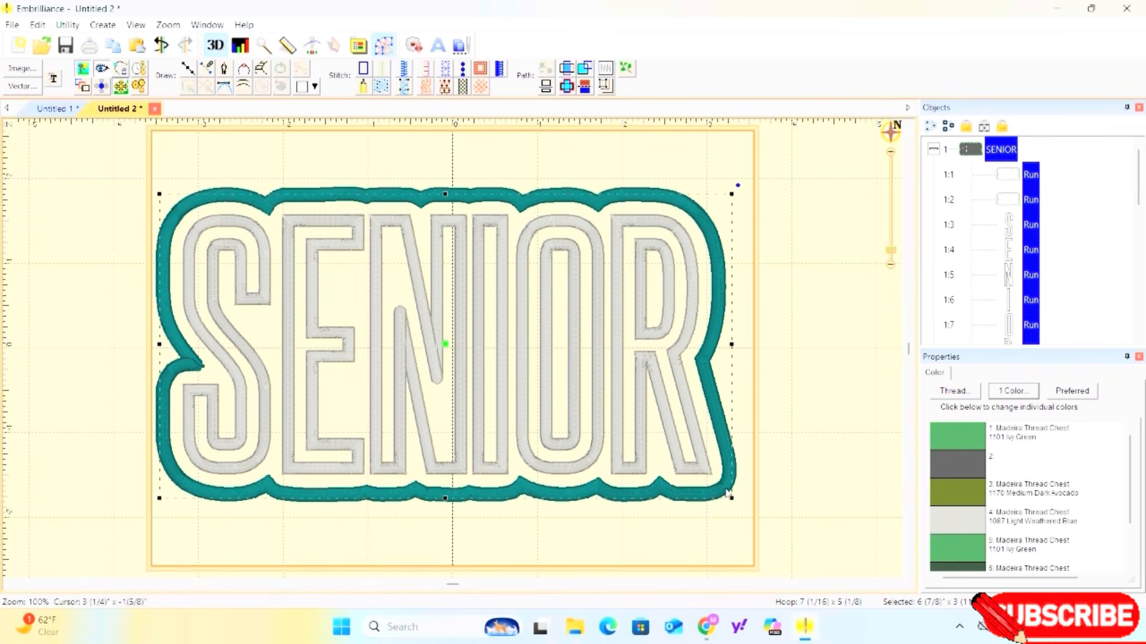
{"action": "left_click", "coordinate": [67, 25]}
{"action": "left_click", "coordinate": [95, 42]}
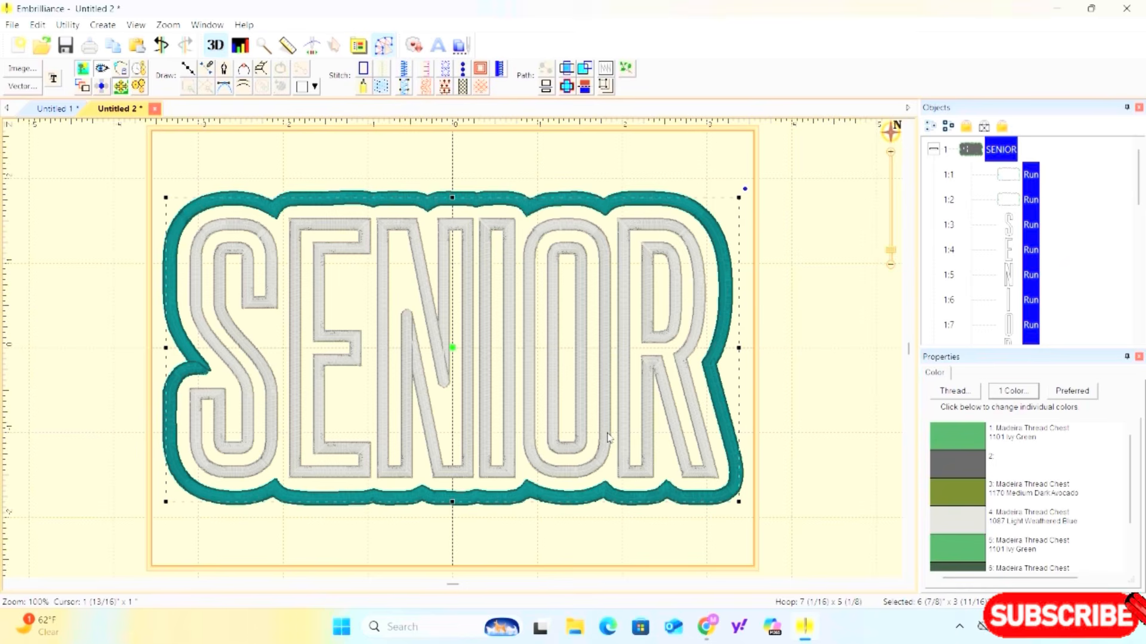
{"action": "scroll", "coordinate": [609, 439], "scroll_direction": "down", "scroll_amount": 1}
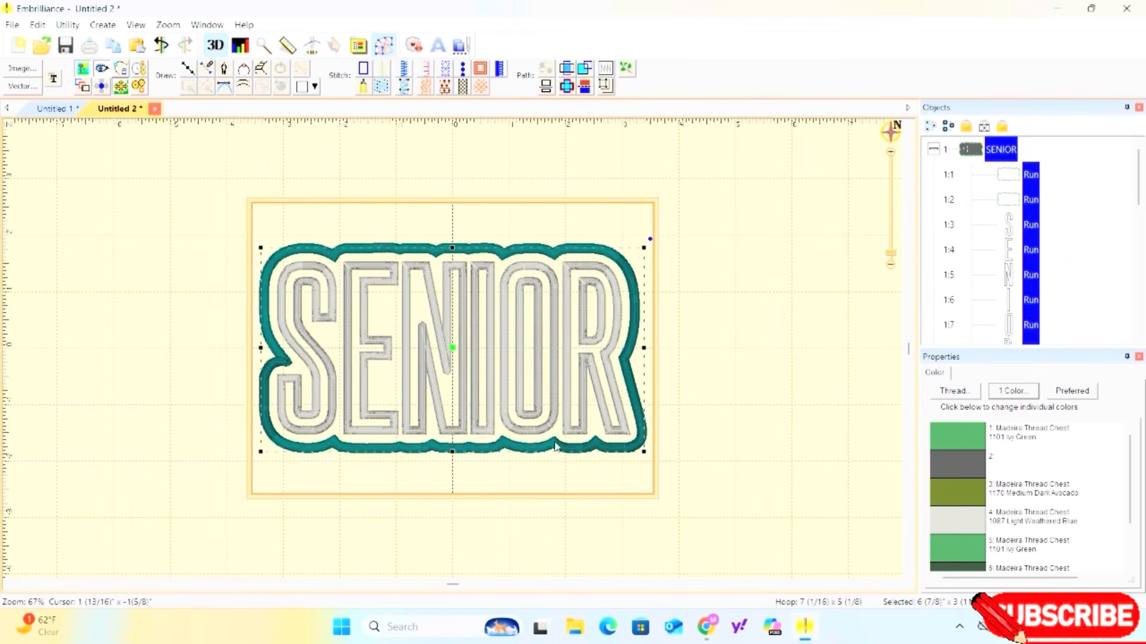